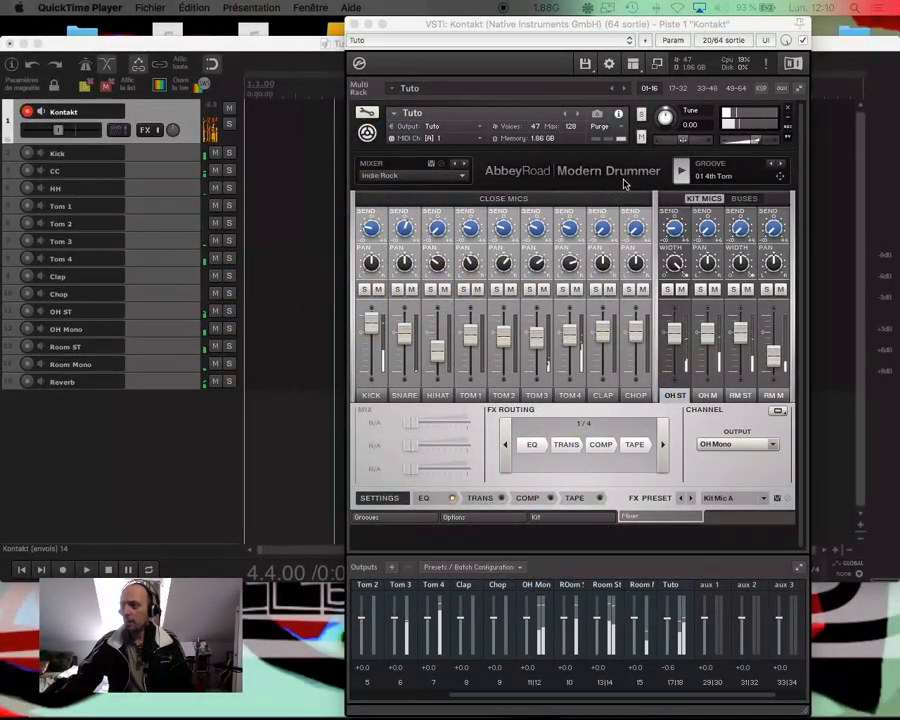
# Stop the groove, close the Kontakt window and delete all 15 selected tracks from the project
pyautogui.click(681, 173)
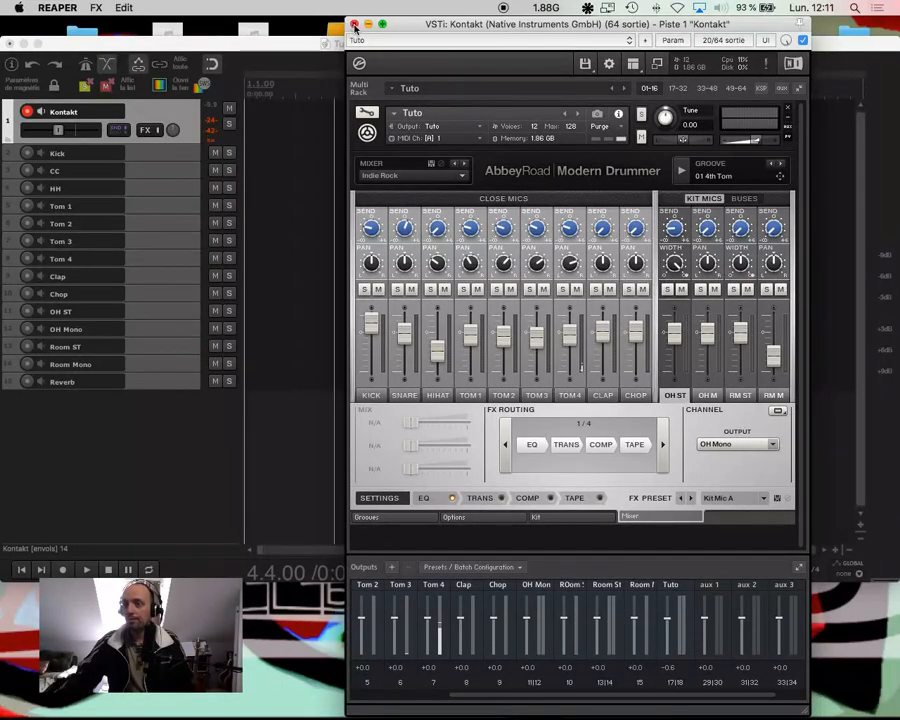
pyautogui.click(191, 146)
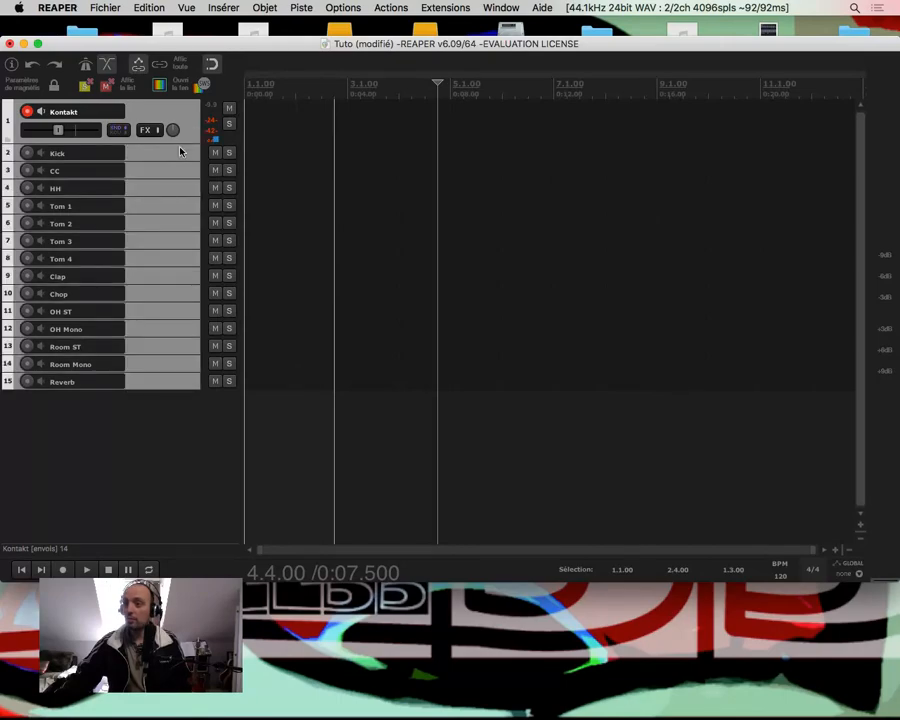
pyautogui.rightClick(187, 137)
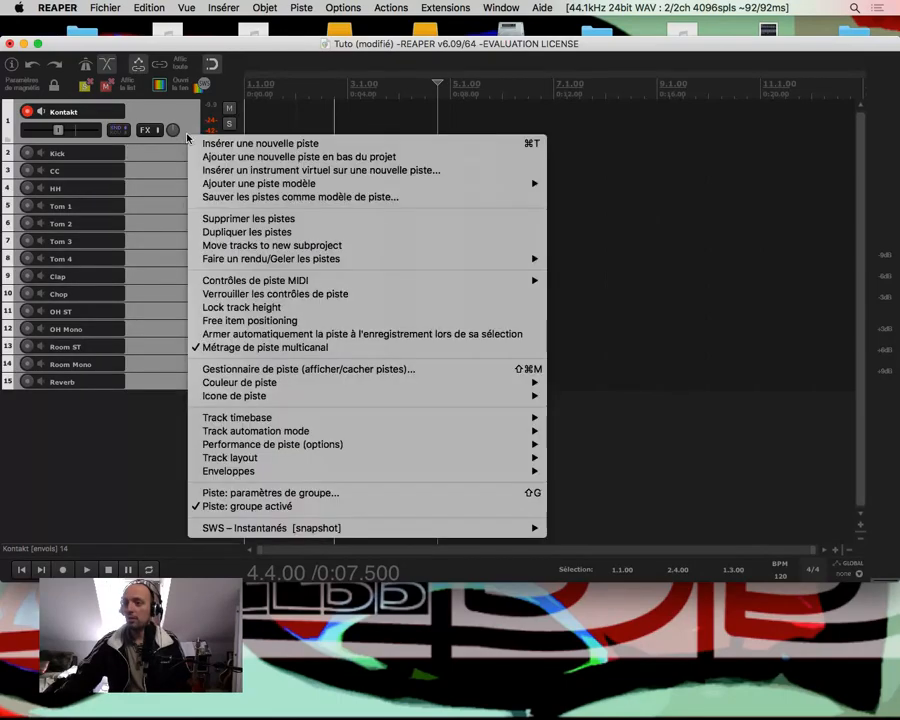
pyautogui.click(232, 219)
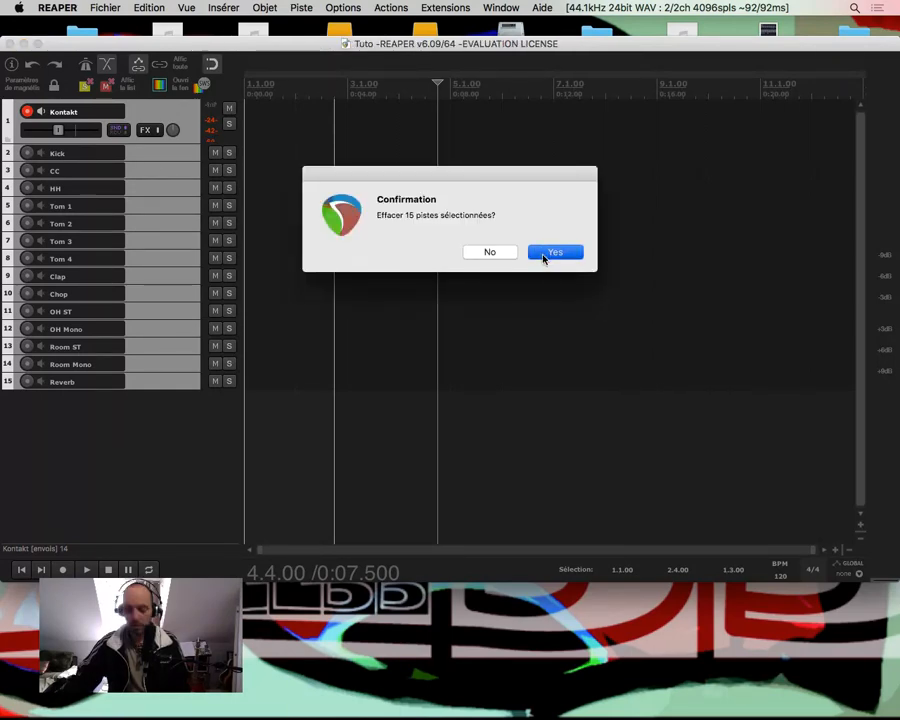
pyautogui.click(556, 251)
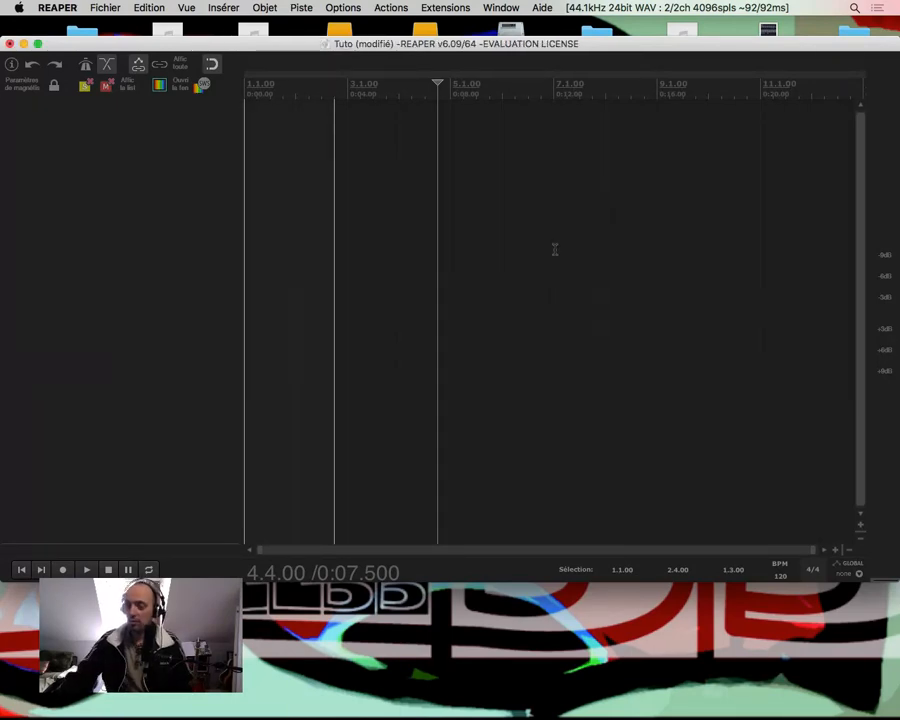
# Insert the 64-output Kontakt virtual instrument on a new track, declining the automatic creation of extra output tracks
pyautogui.rightClick(115, 190)
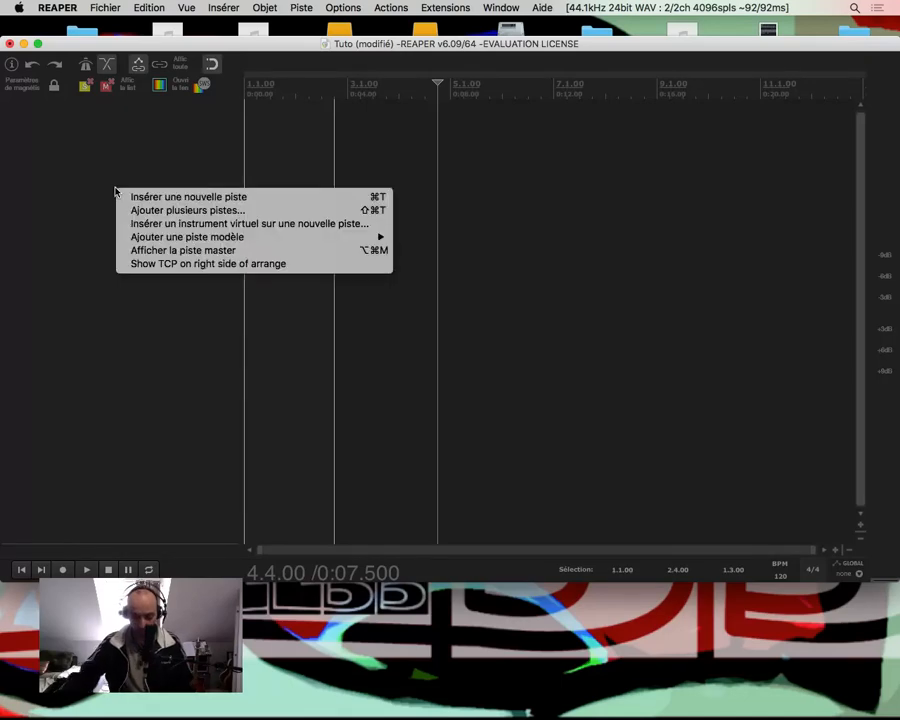
pyautogui.click(156, 224)
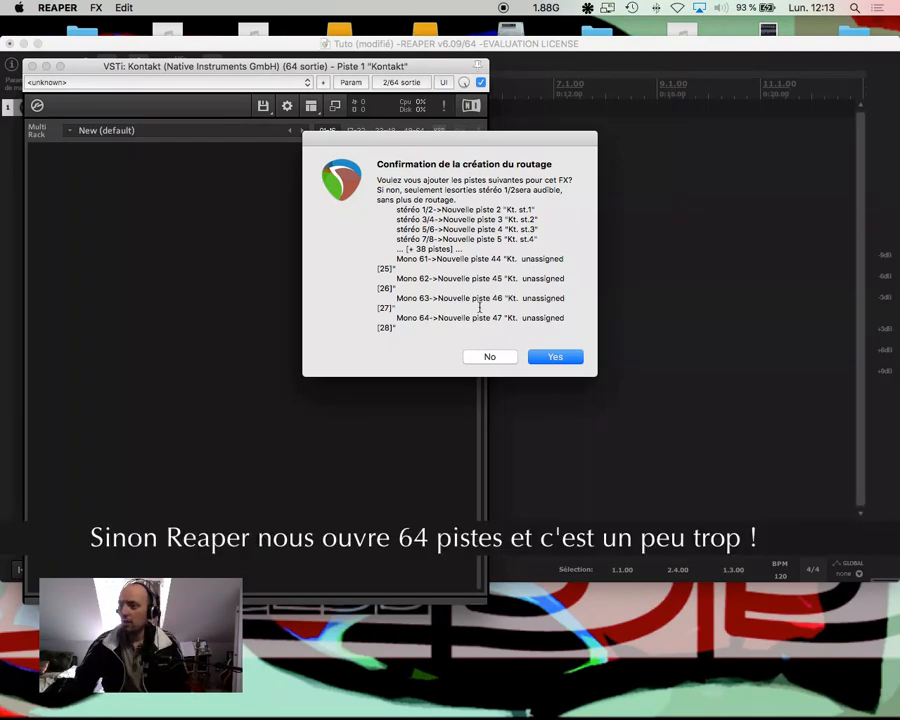
pyautogui.click(490, 357)
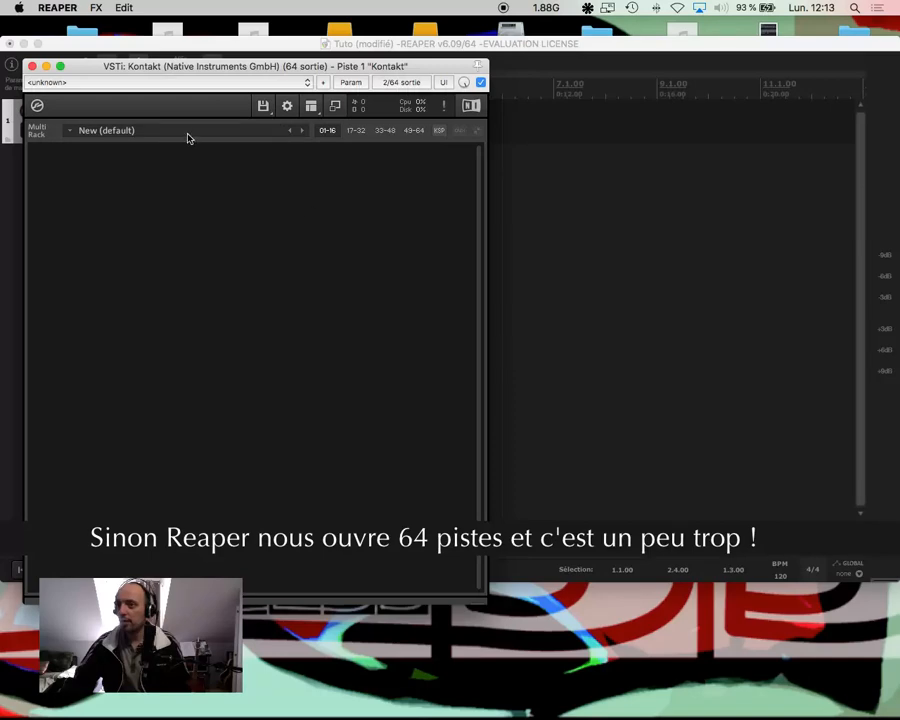
# Load Modern Sparkle Kit Lite.nki from the Abbey Road Modern Drummer library into Kontakt, and hide the library browser
pyautogui.moveTo(138, 71); pyautogui.dragTo(476, 48)
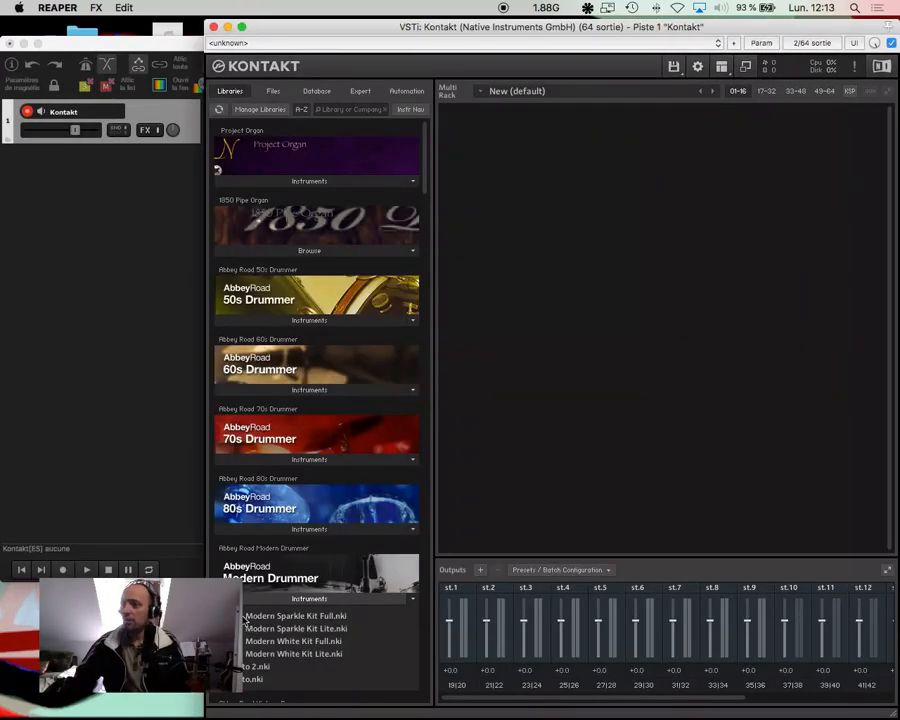
pyautogui.moveTo(247, 630); pyautogui.dragTo(653, 450)
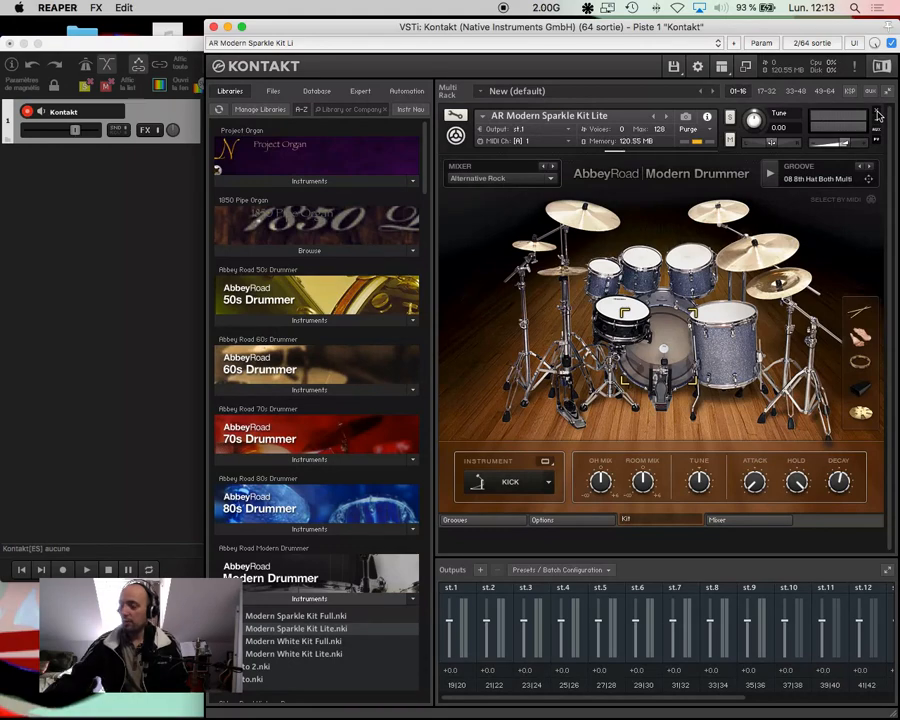
pyautogui.click(876, 114)
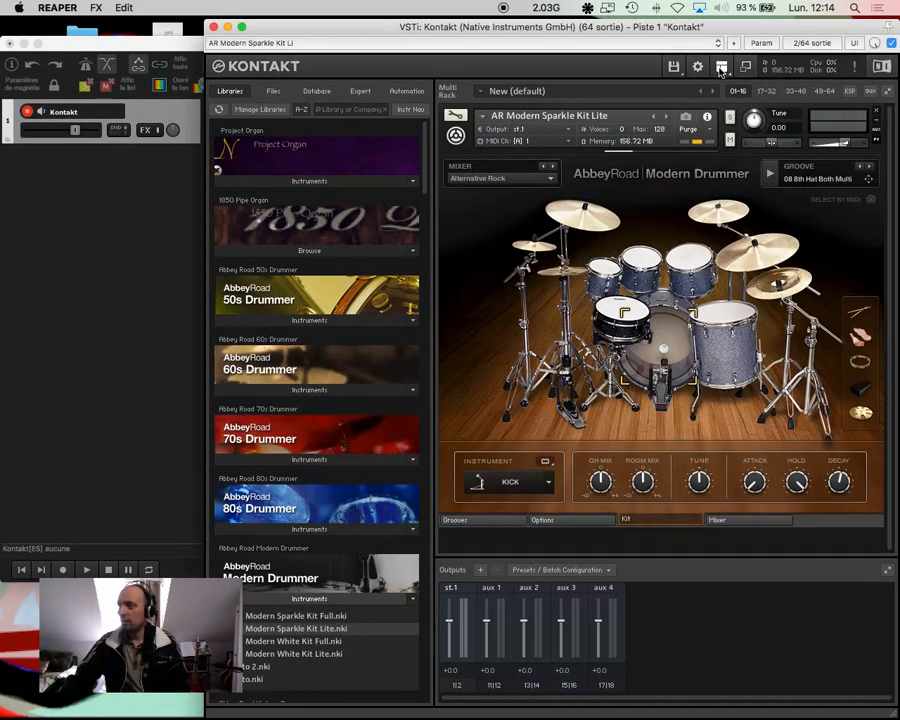
pyautogui.click(720, 68)
pyautogui.click(716, 80)
pyautogui.moveTo(379, 27); pyautogui.dragTo(493, 24)
# Start playback of the drum kit's groove and lower the Kontakt track's volume
pyautogui.click(655, 175)
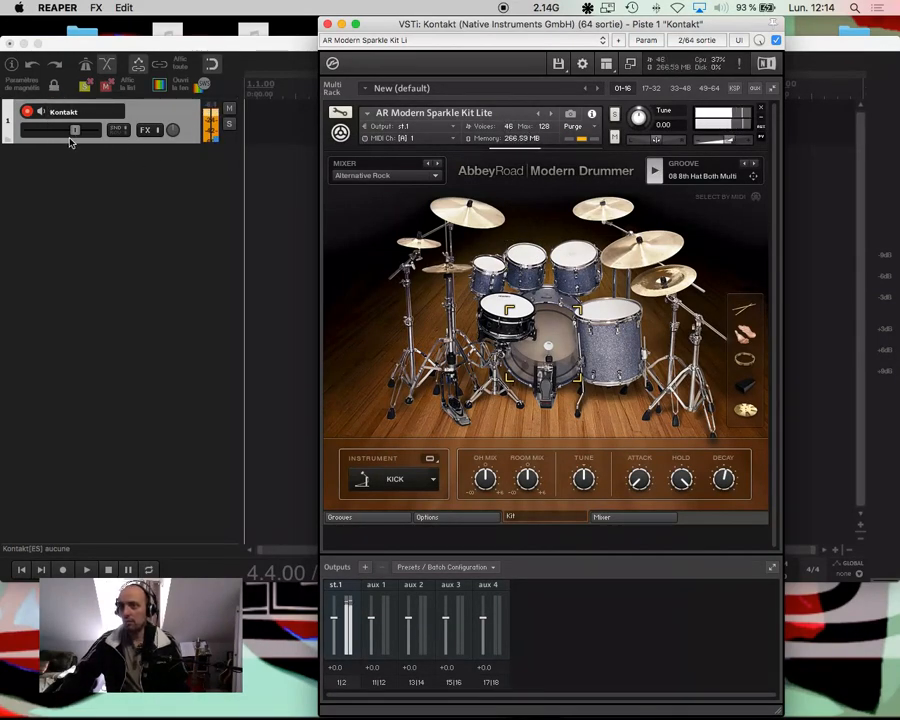
pyautogui.moveTo(78, 135); pyautogui.dragTo(61, 137)
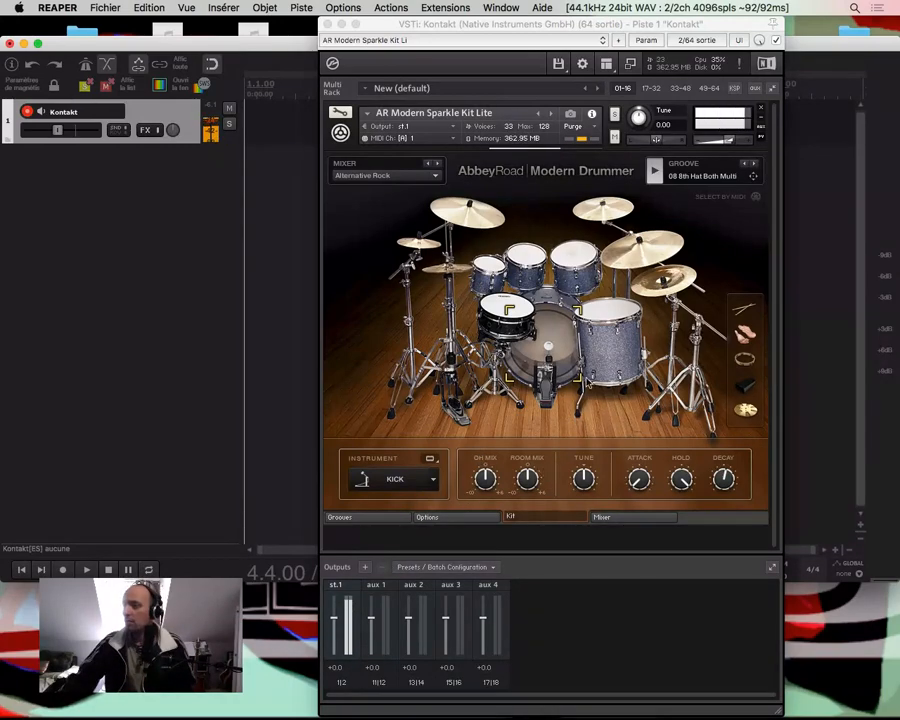
# In the drum kit's mixer, unmute OH M and raise the OH M, RM ST and RM M faders, and stop the groove
pyautogui.click(600, 518)
pyautogui.click(600, 518)
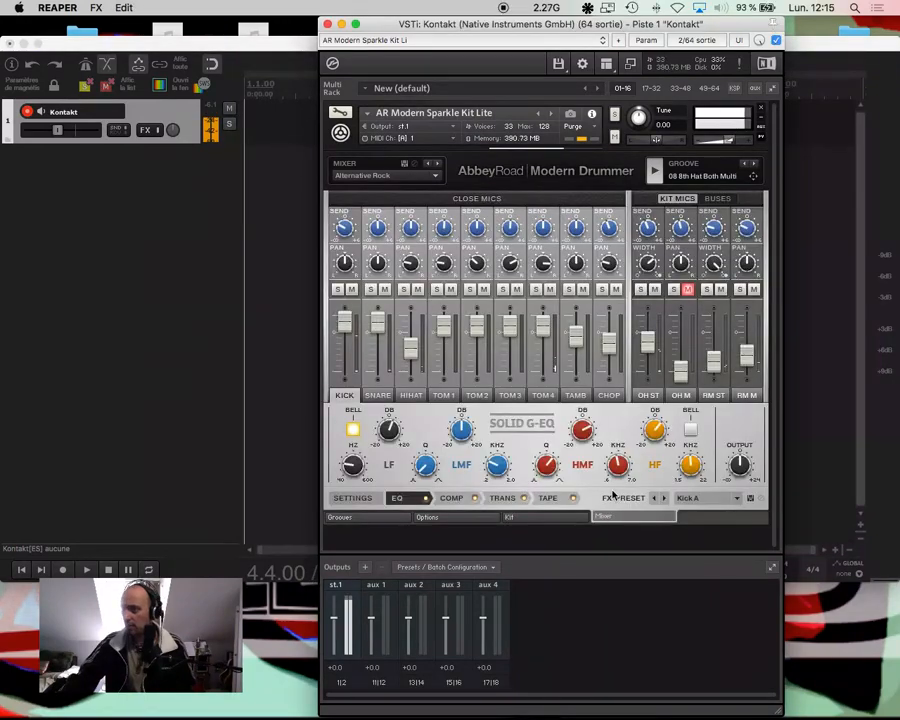
pyautogui.click(688, 289)
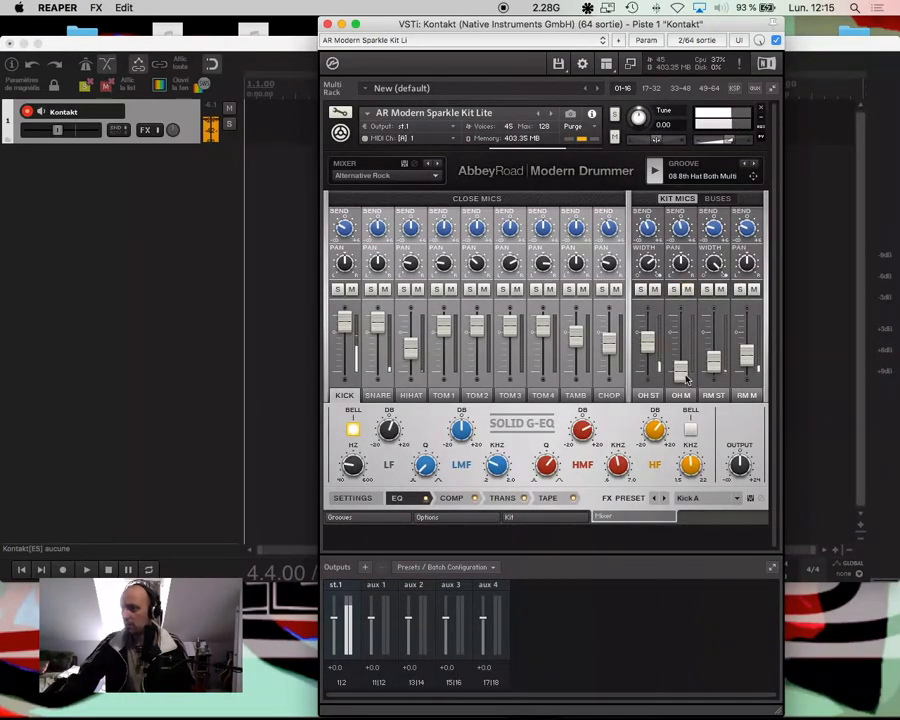
pyautogui.moveTo(679, 367); pyautogui.dragTo(686, 302)
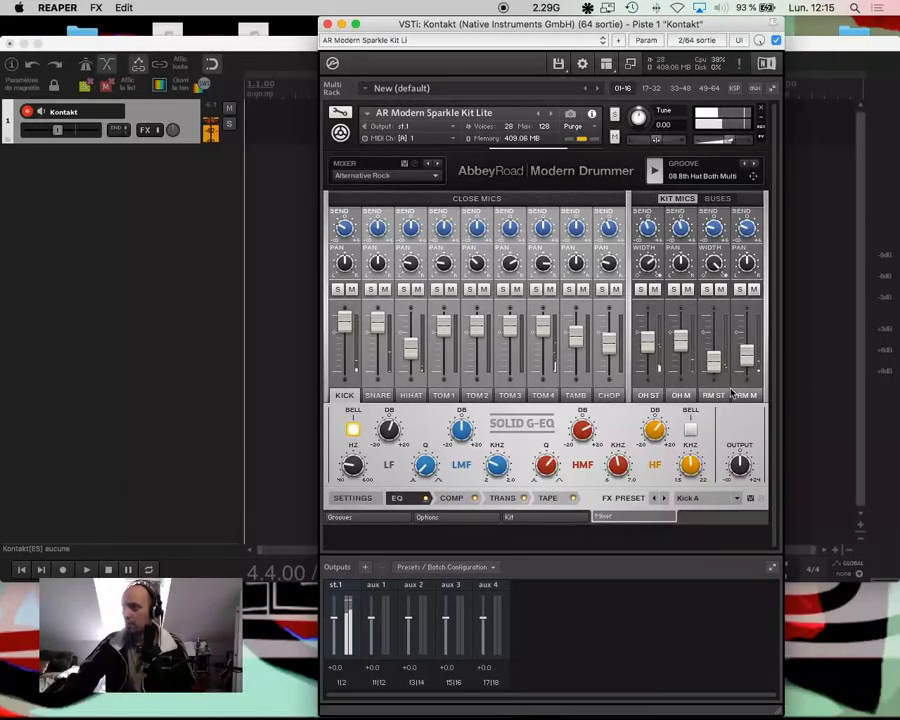
pyautogui.moveTo(717, 363); pyautogui.dragTo(749, 338)
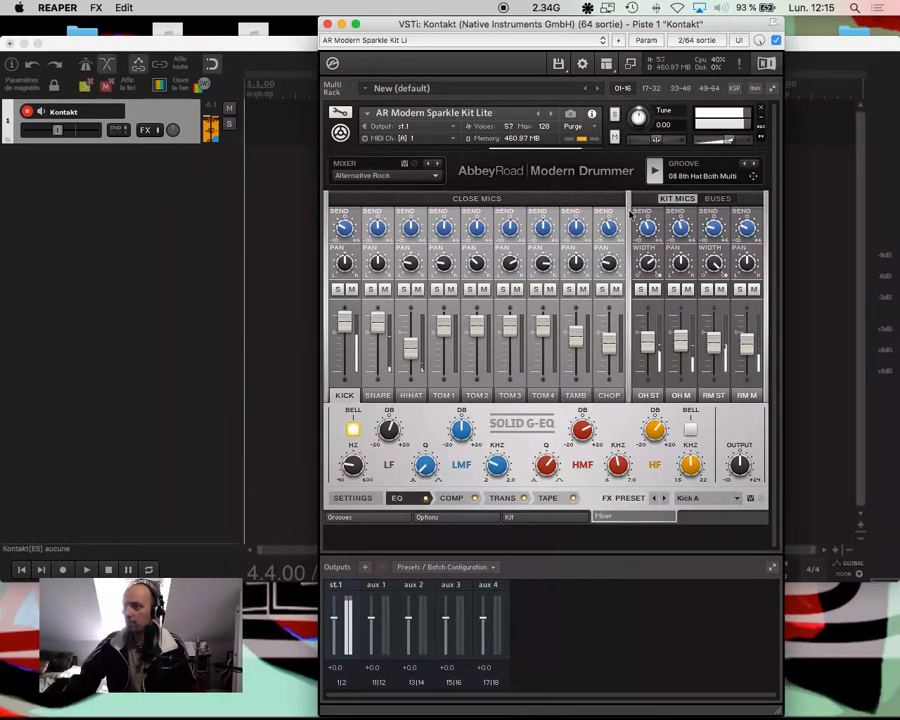
pyautogui.click(652, 172)
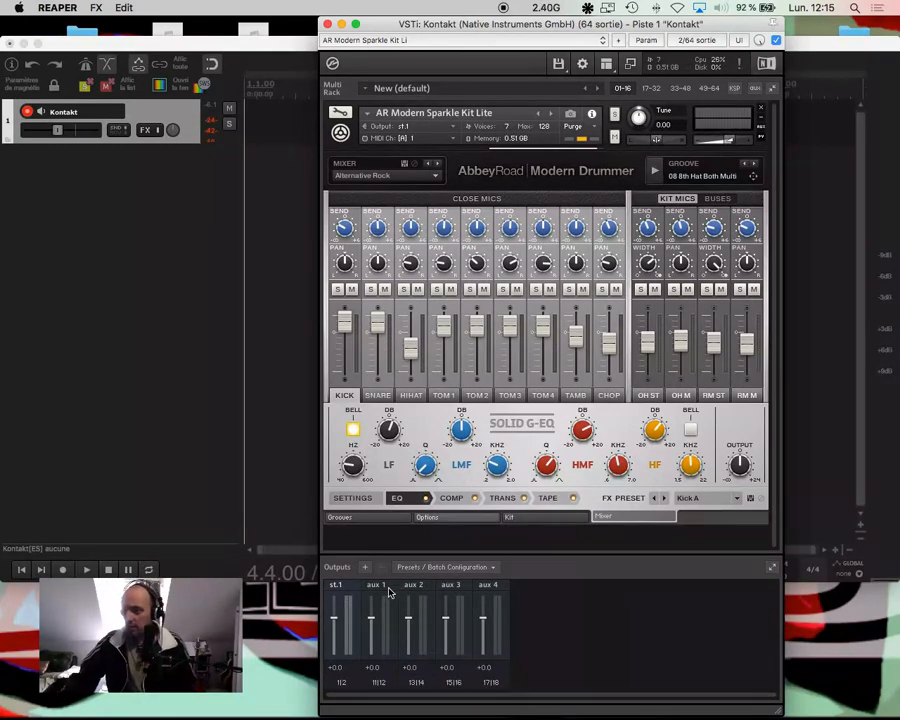
# Examine the mixer's reverb and master buses and Kontakt's view option for the Outputs section
pyautogui.click(726, 199)
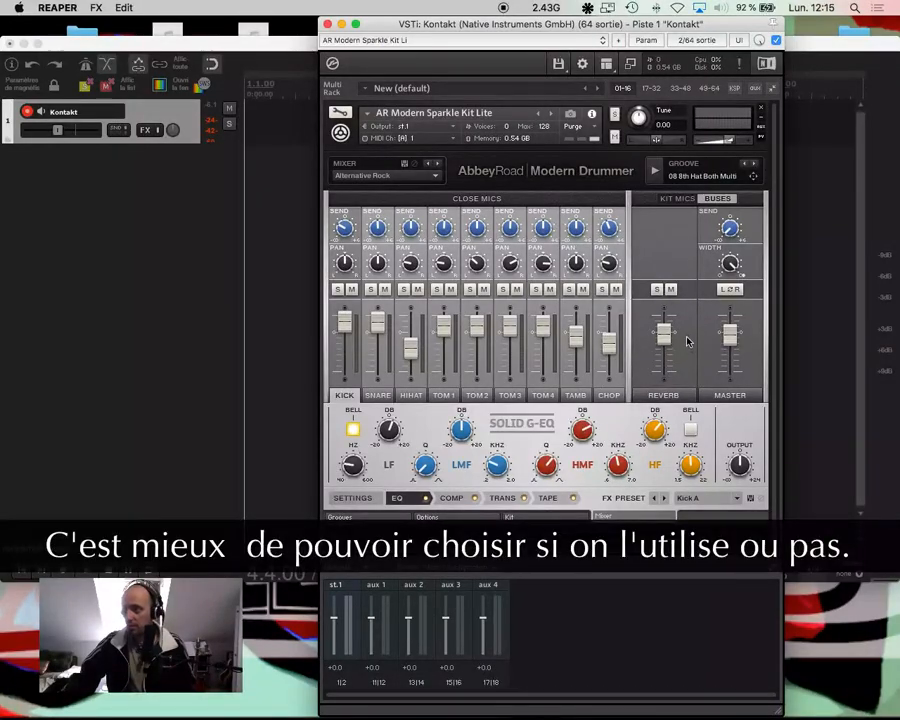
pyautogui.click(676, 199)
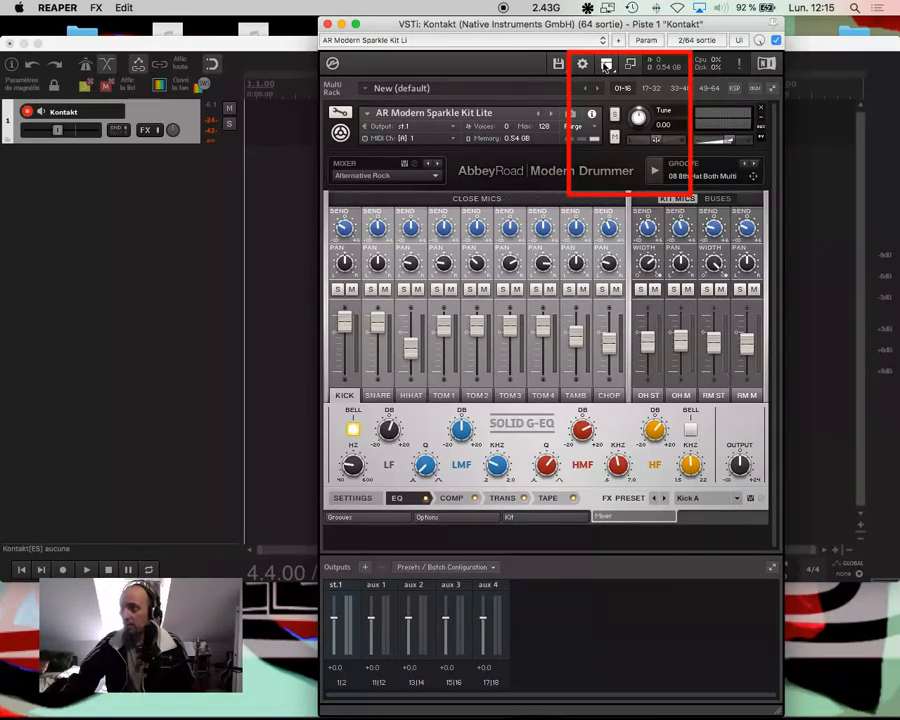
pyautogui.click(607, 65)
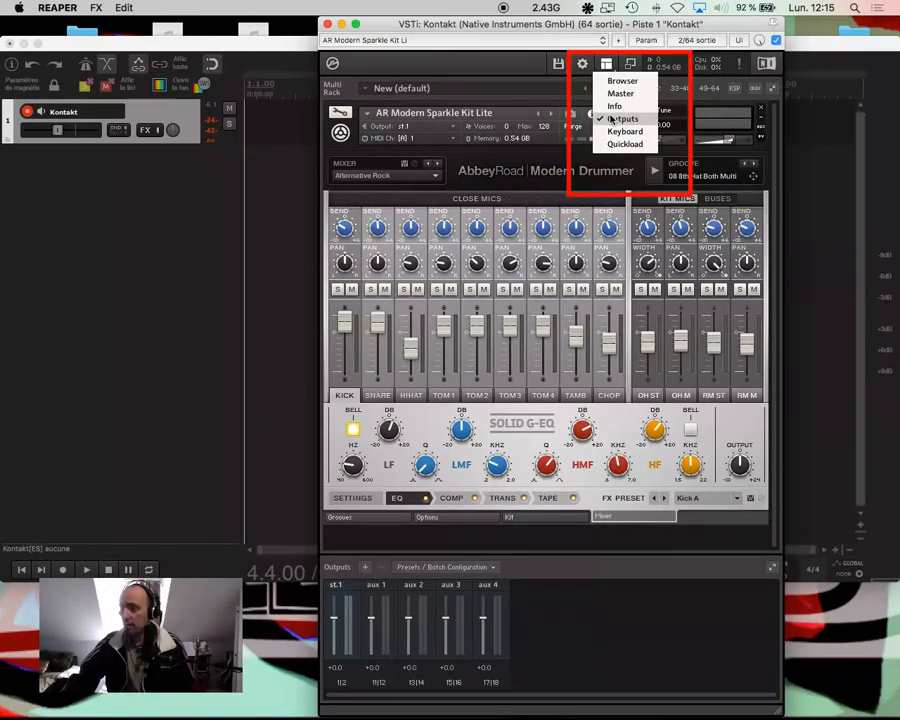
pyautogui.click(510, 610)
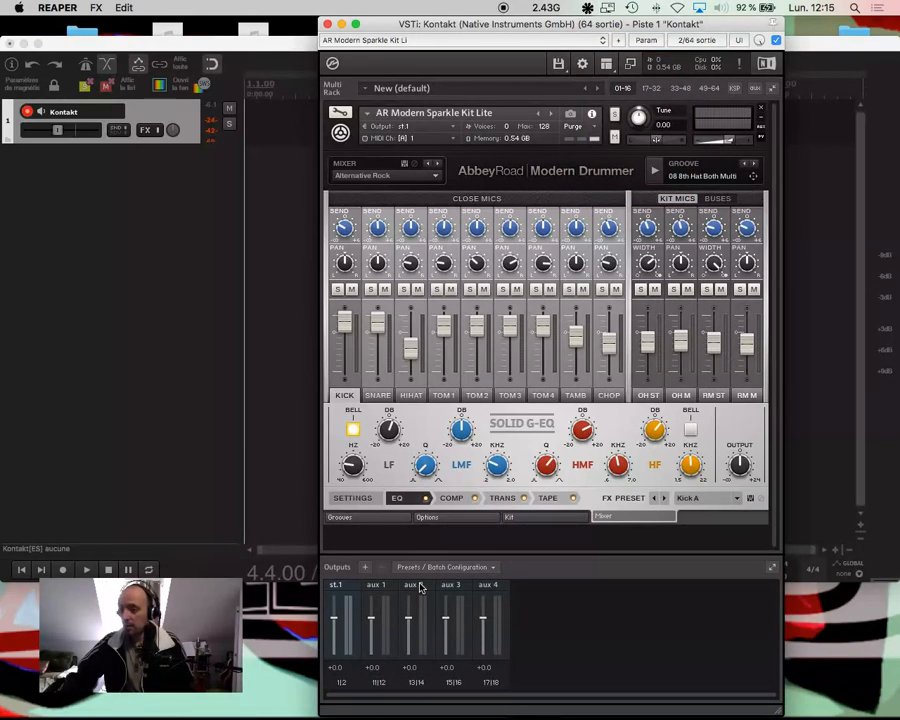
# Add 13 Kontakt outputs with 1 channel each, assigned to host outputs starting at Kt. st.1 [2]
pyautogui.click(366, 568)
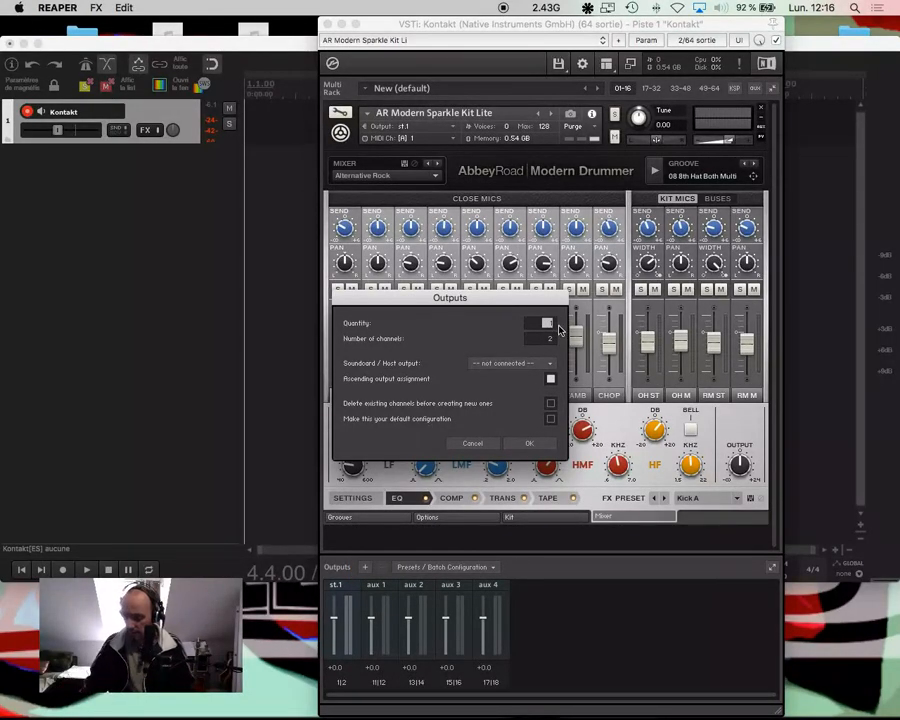
pyautogui.write('13')
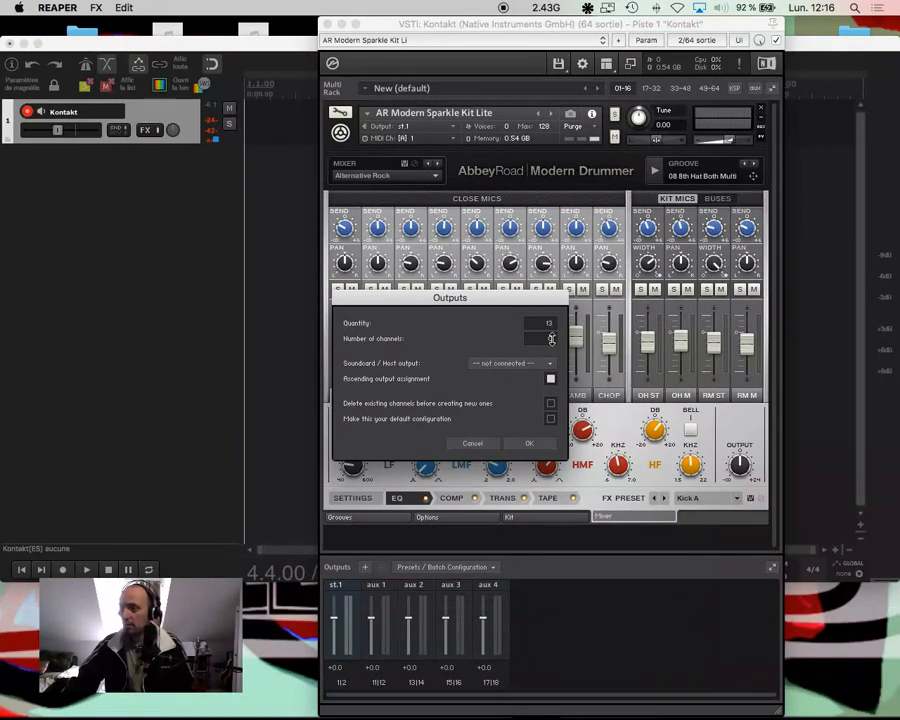
pyautogui.click(544, 363)
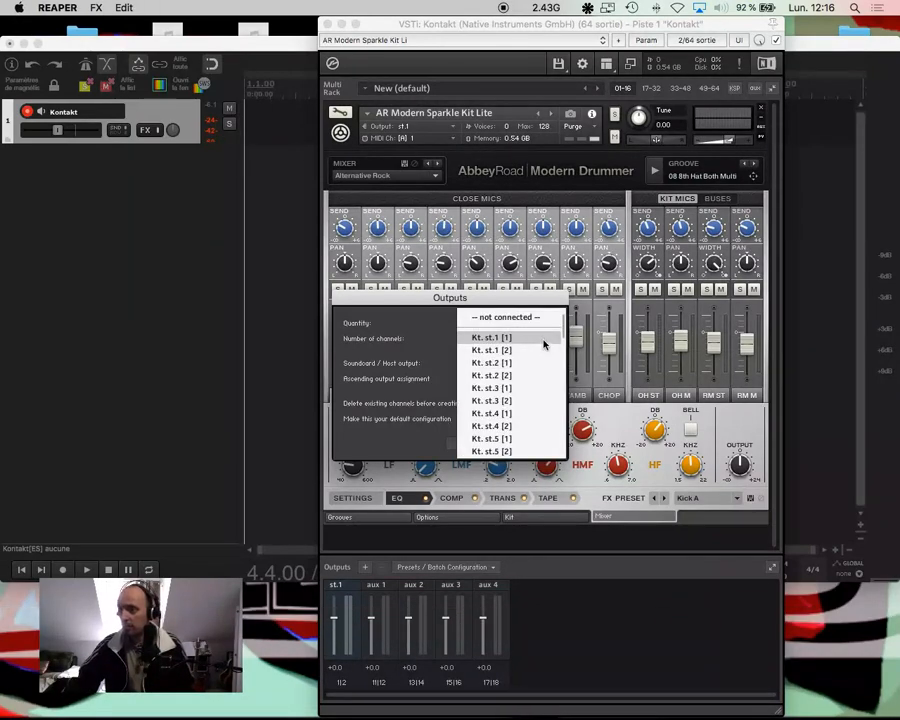
pyautogui.click(542, 350)
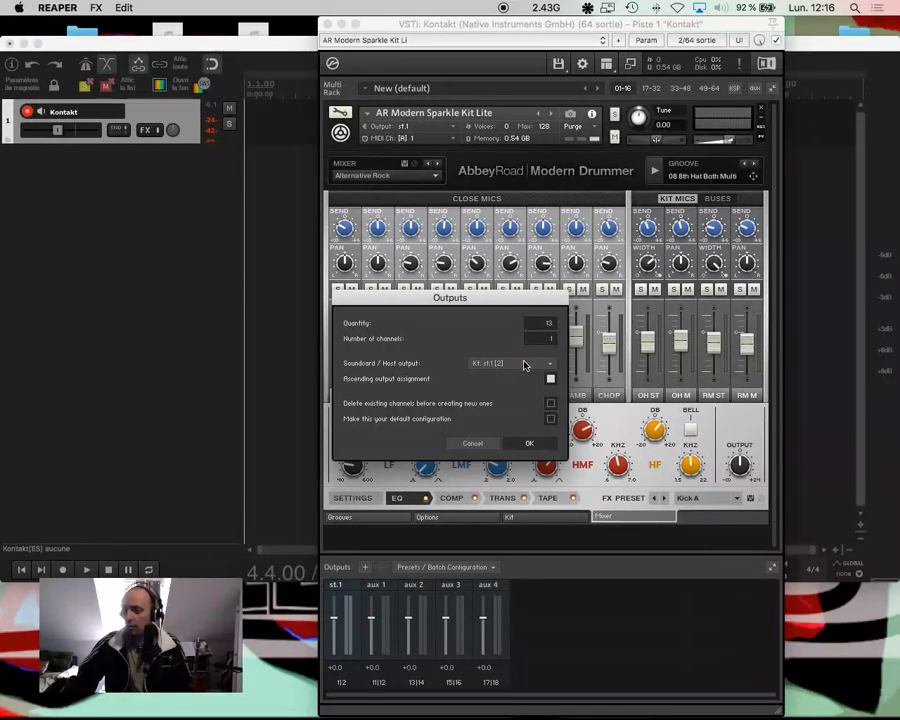
pyautogui.press('Return')
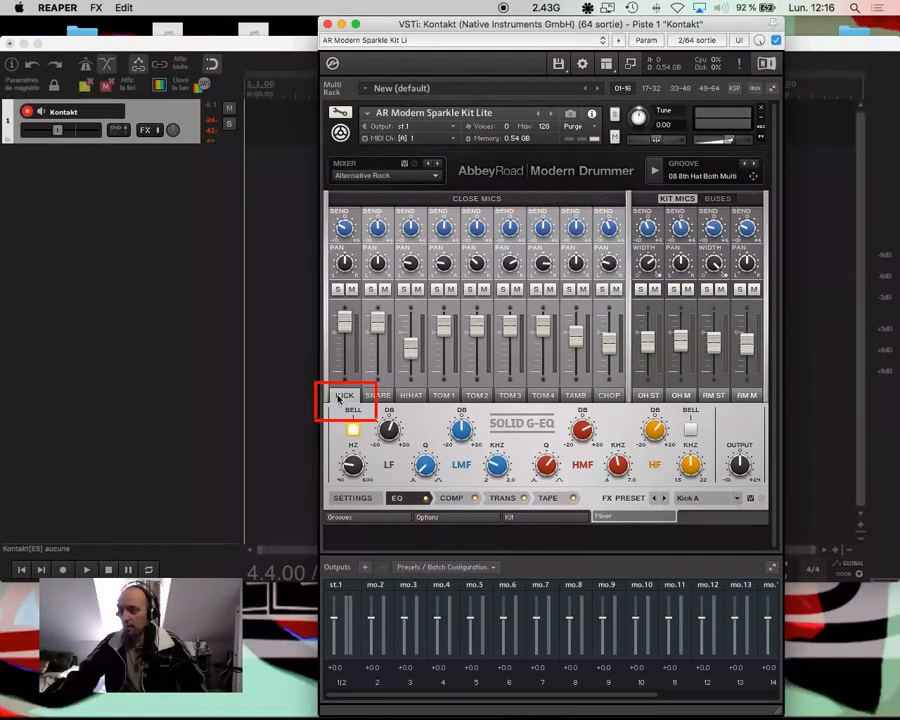
# Route the kick channel to output mo.2, then solo it and play the groove to check its signal
pyautogui.click(352, 497)
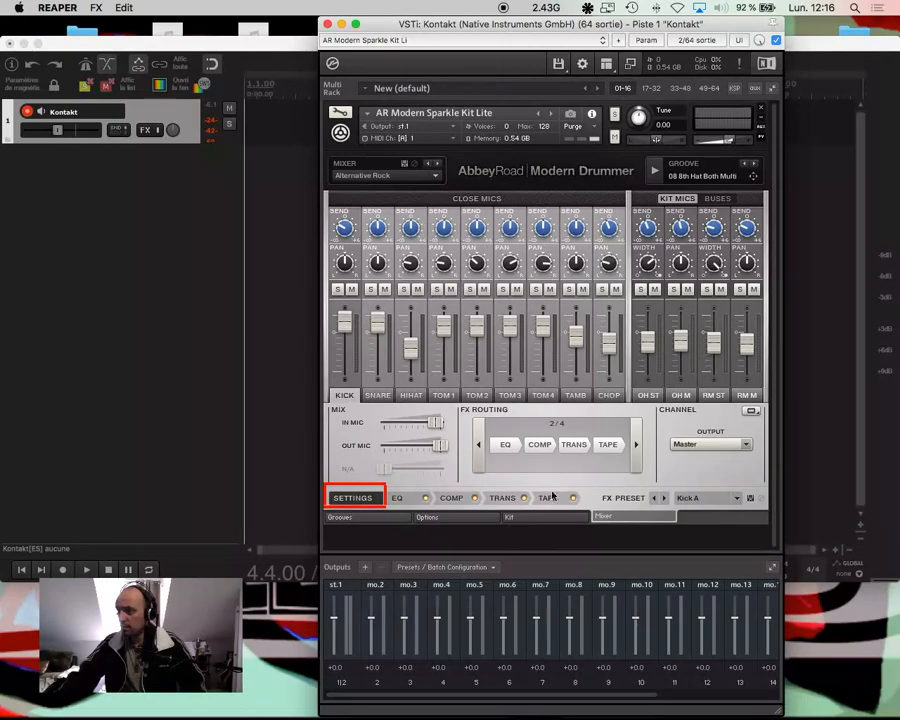
pyautogui.click(710, 444)
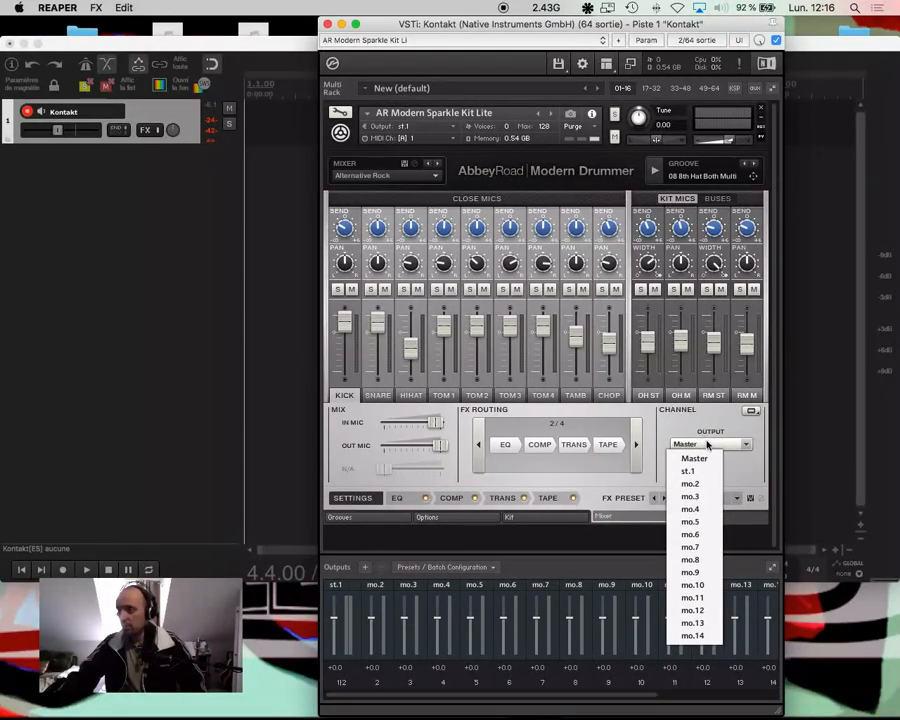
pyautogui.click(694, 484)
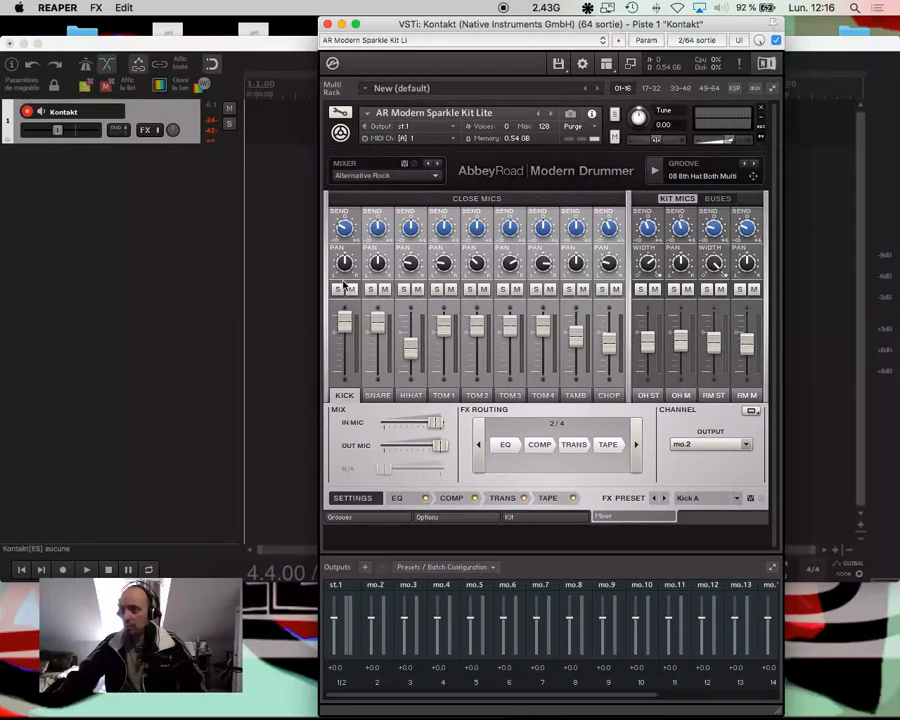
pyautogui.click(654, 172)
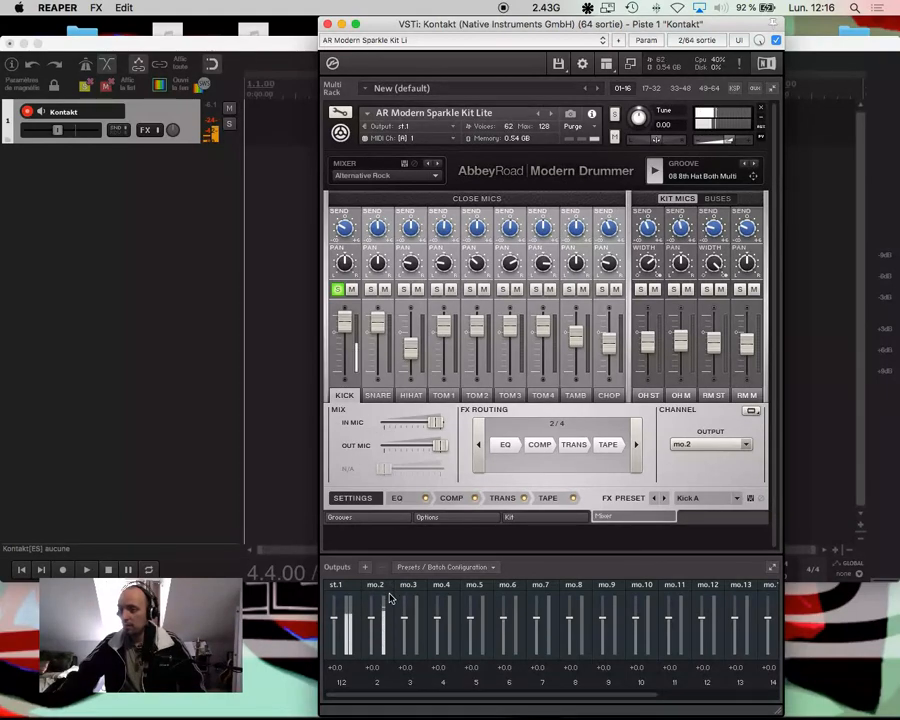
# Route the snare channel to output mo.3 and switch the solo from the kick to the snare
pyautogui.click(380, 395)
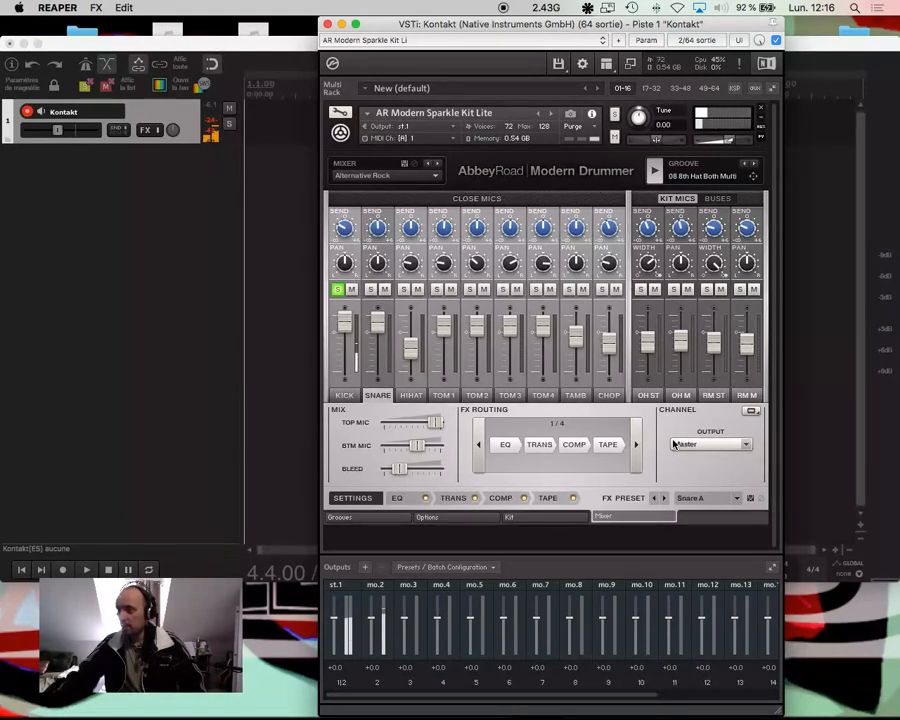
pyautogui.click(682, 445)
pyautogui.click(688, 496)
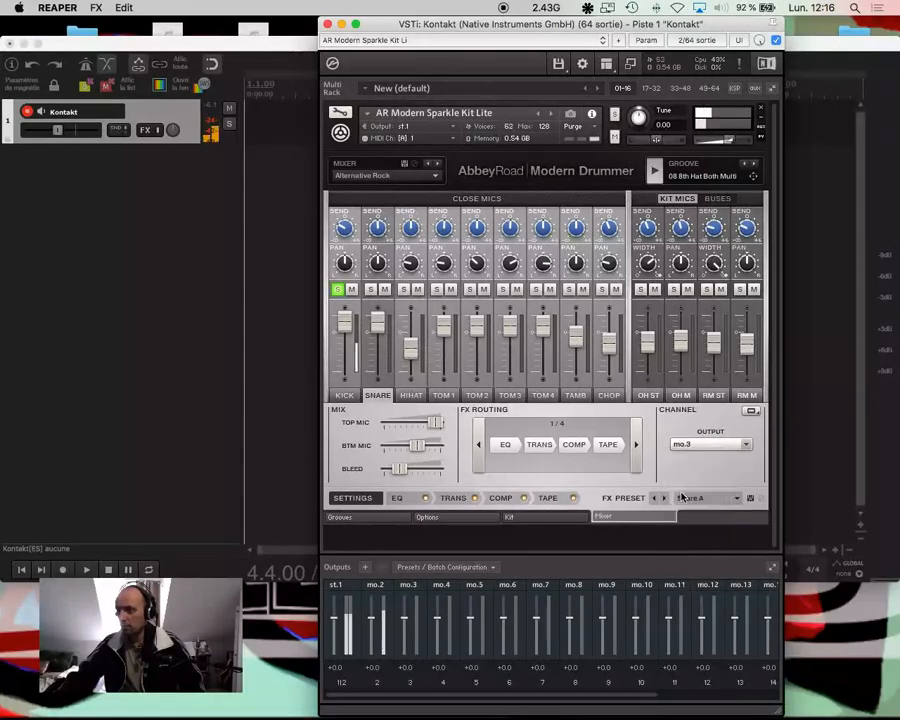
pyautogui.click(370, 289)
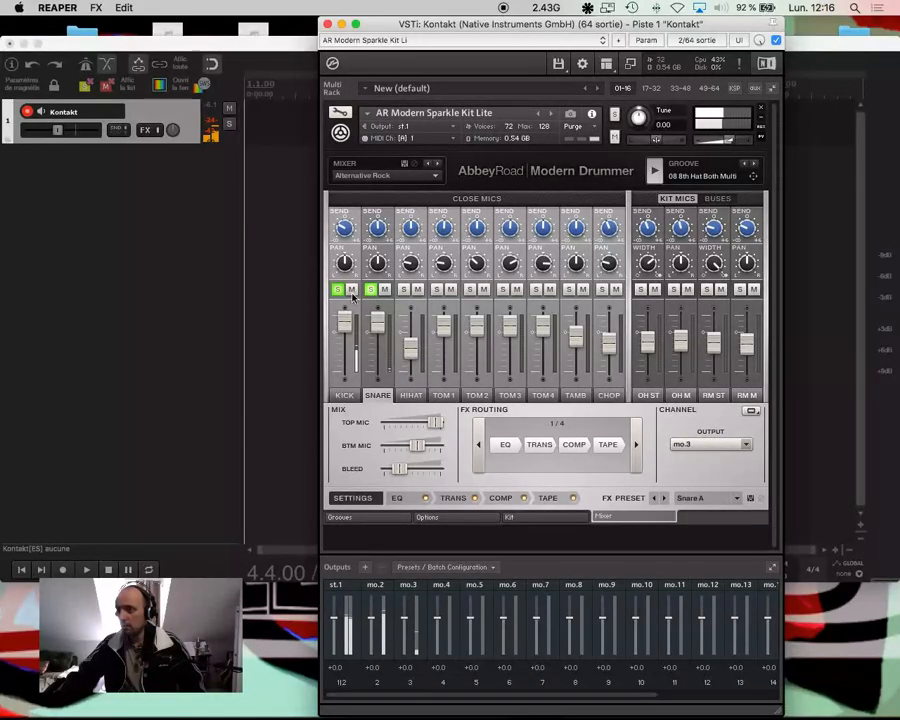
pyautogui.click(340, 292)
# Route the hi-hat channel to output mo.4 and the Tom 1 channel to output mo.5
pyautogui.click(415, 394)
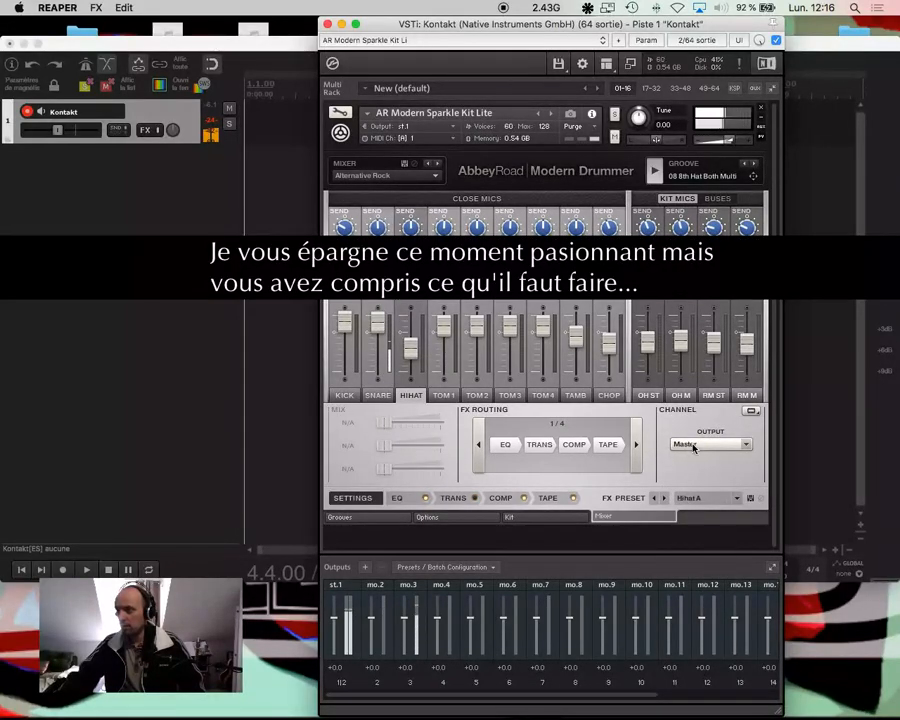
pyautogui.click(692, 446)
pyautogui.click(686, 513)
pyautogui.click(443, 394)
pyautogui.click(692, 446)
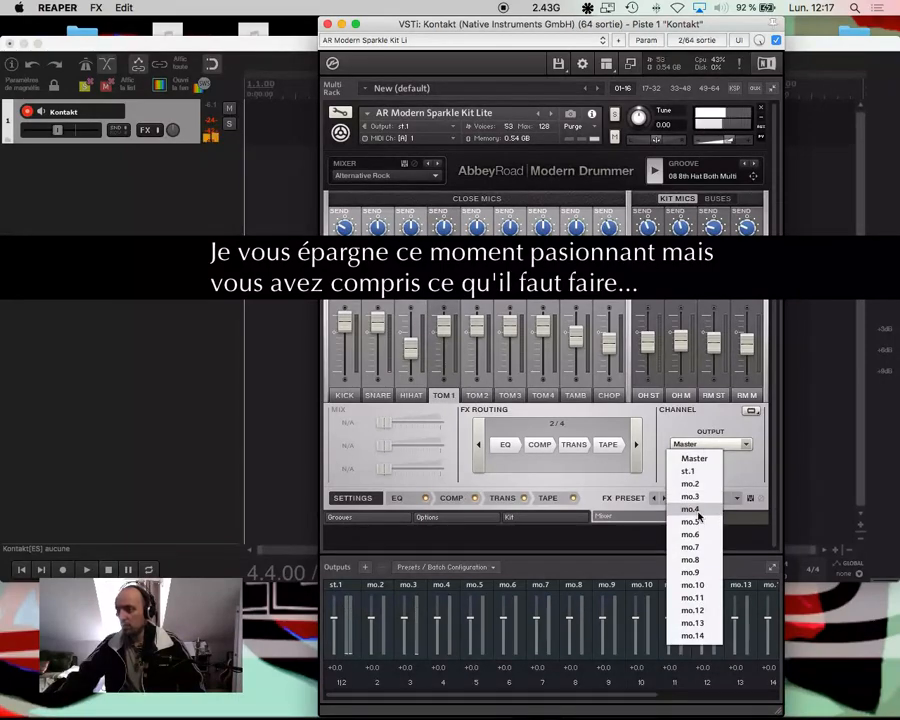
pyautogui.click(690, 522)
# Route the Tom 2 channel to output mo.6 and the Tom 3 channel to output mo.7
pyautogui.click(489, 394)
pyautogui.click(695, 447)
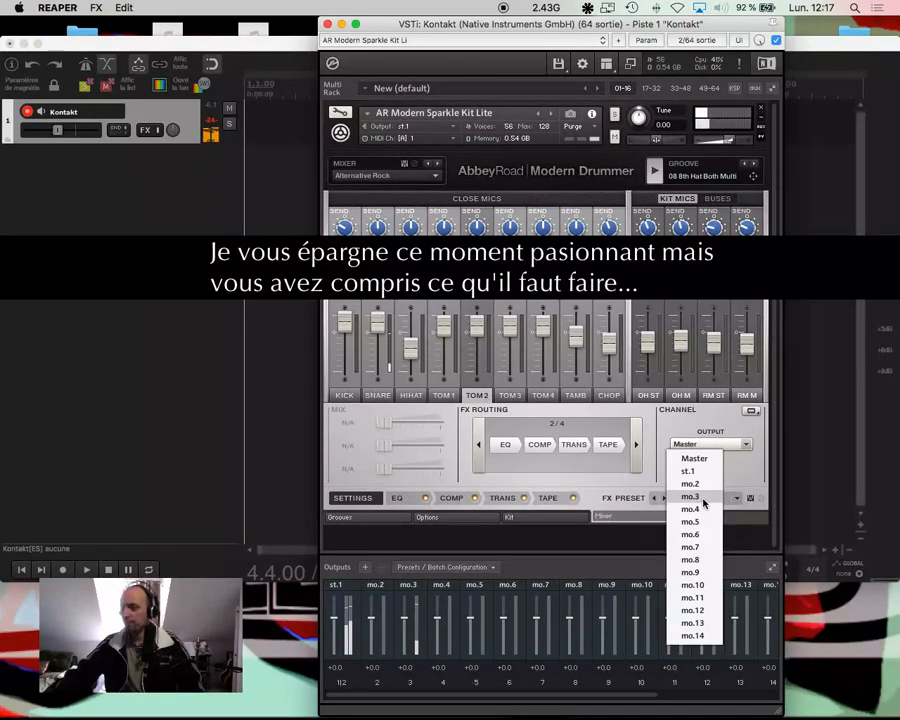
pyautogui.click(690, 502)
pyautogui.click(512, 398)
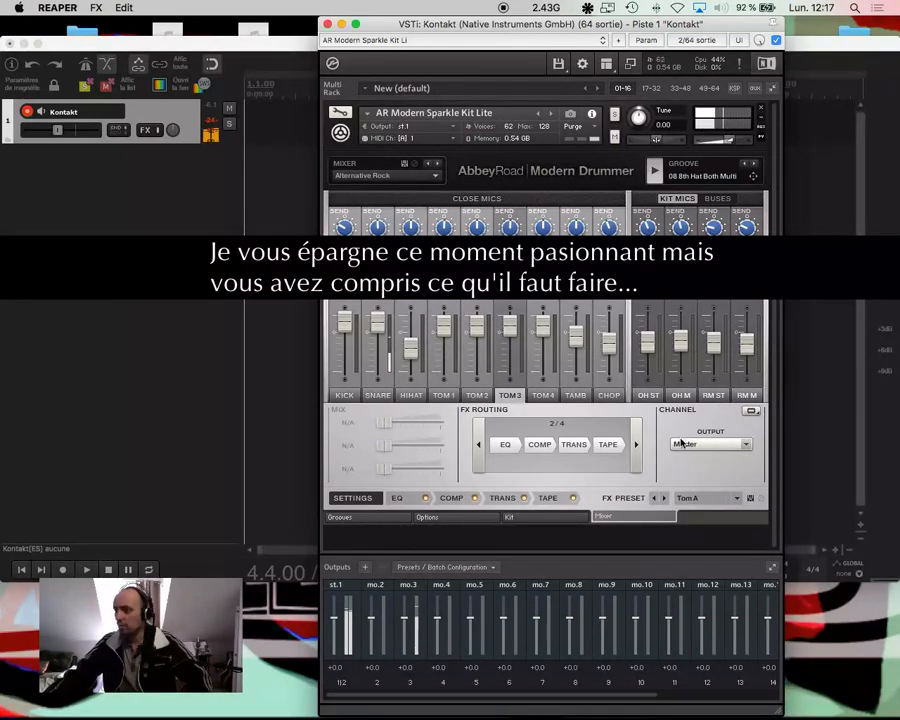
pyautogui.click(710, 444)
pyautogui.click(690, 543)
# Check the kick, Tom 2 and Tom 3 output assignments and view the configuration of output mo.2 without changing it
pyautogui.click(357, 397)
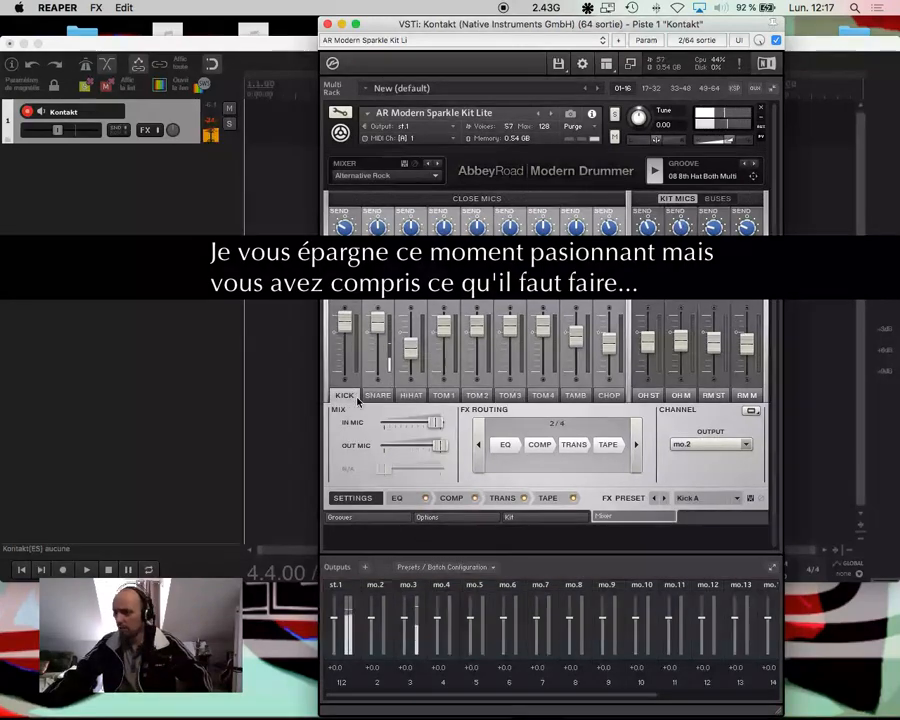
pyautogui.click(375, 683)
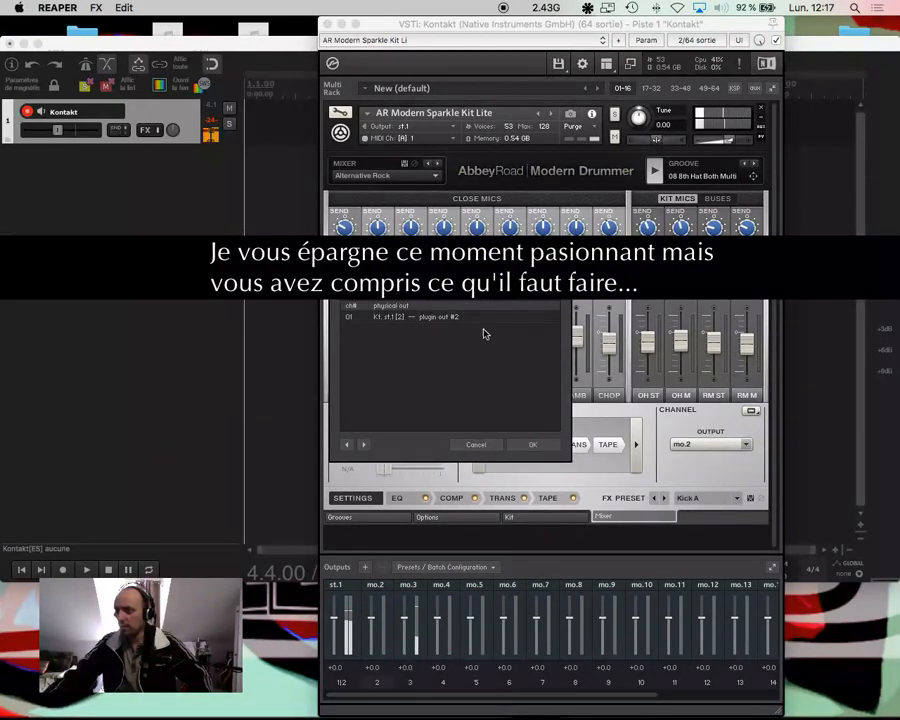
pyautogui.click(480, 444)
pyautogui.click(478, 396)
pyautogui.click(510, 396)
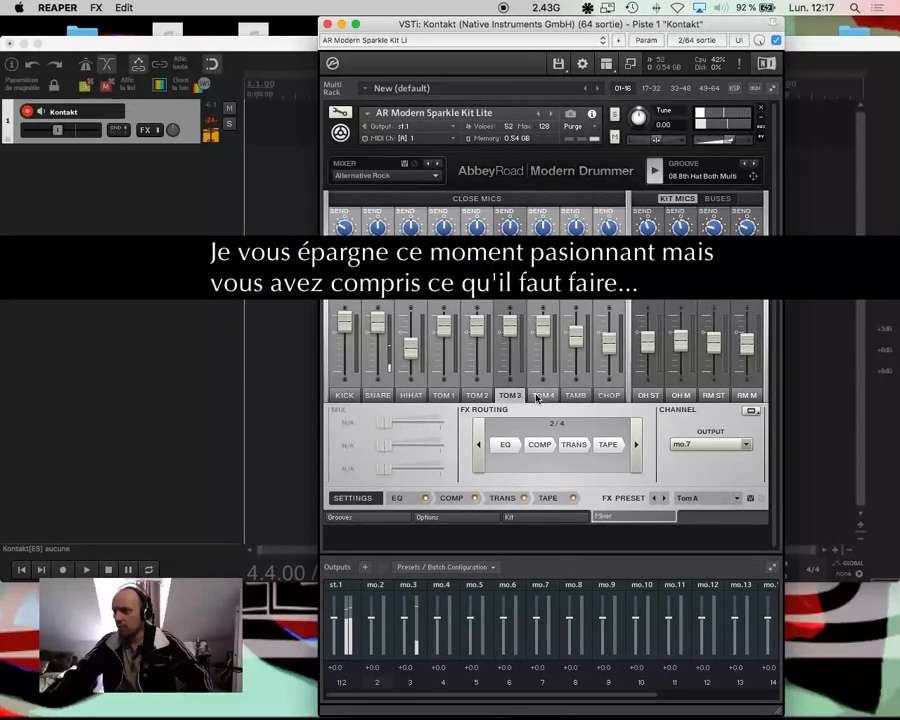
# Route the Tom 4 channel to output mo.8 and the tambourine channel to output mo.9
pyautogui.click(542, 396)
pyautogui.click(710, 444)
pyautogui.click(690, 559)
pyautogui.click(575, 396)
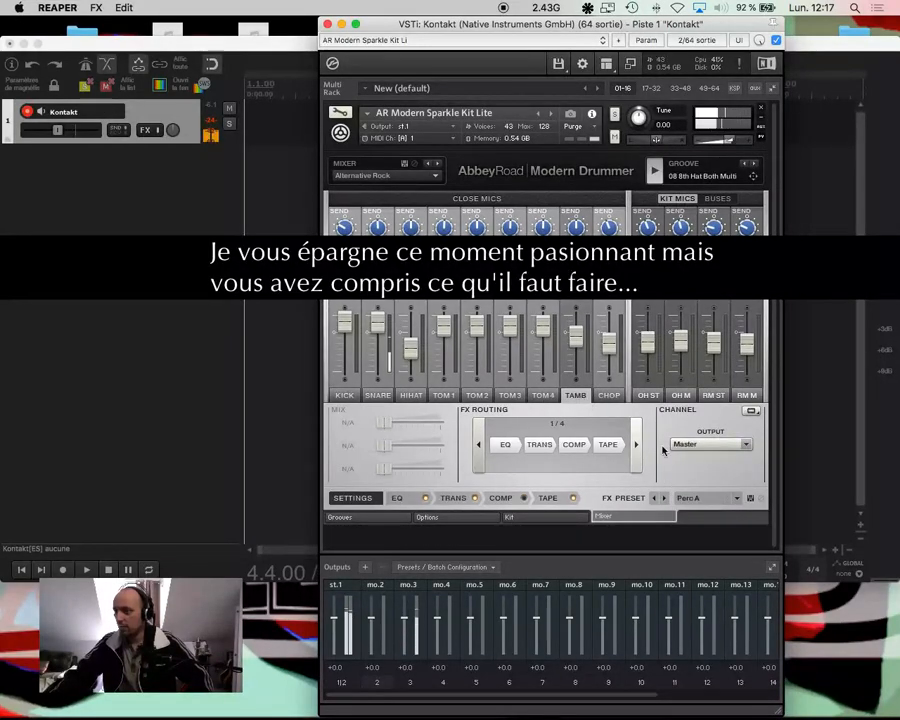
pyautogui.click(710, 444)
pyautogui.click(690, 572)
# Route the Chop channel to output mo.10 and the stereo overhead (OH ST) channel to output mo.11
pyautogui.click(609, 396)
pyautogui.click(710, 444)
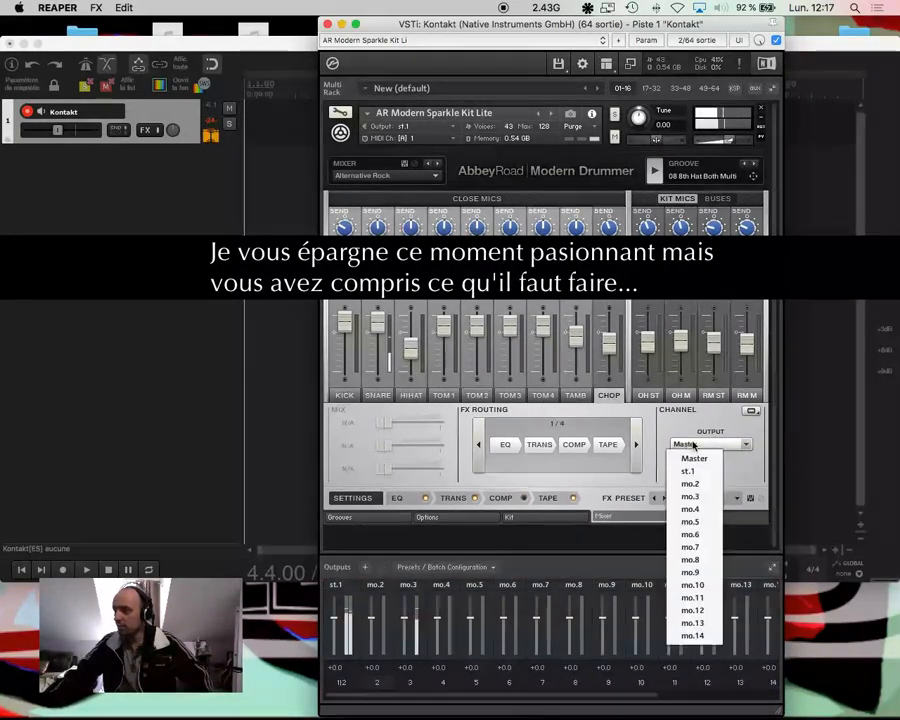
pyautogui.click(700, 585)
pyautogui.click(648, 396)
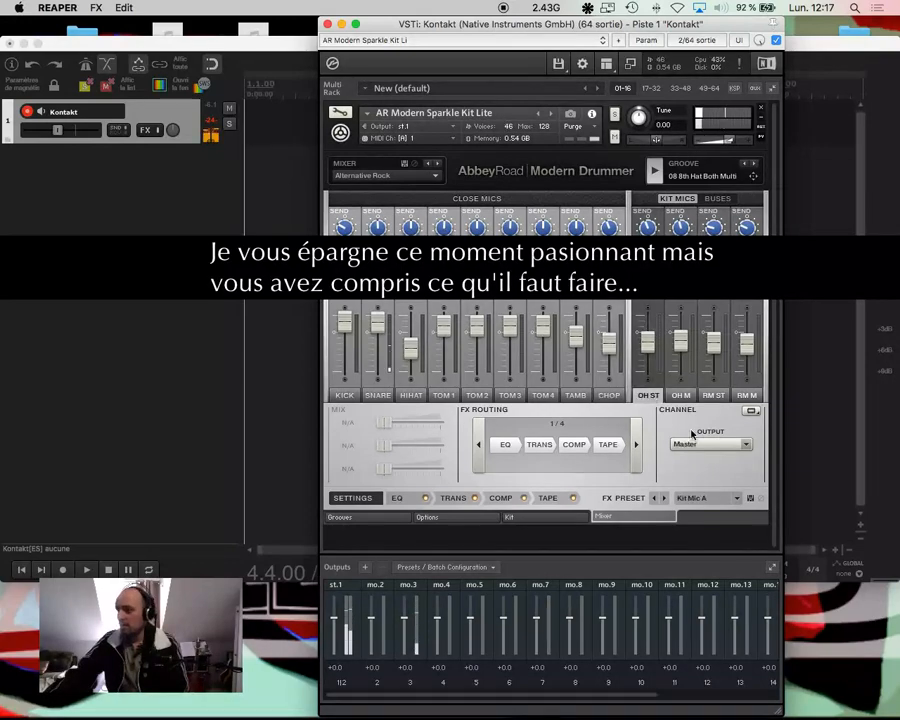
pyautogui.click(710, 444)
pyautogui.click(700, 598)
# Route the mono overhead (OH M) channel to output mo.12 and the stereo room (RM ST) channel to output mo.13
pyautogui.click(681, 396)
pyautogui.click(704, 445)
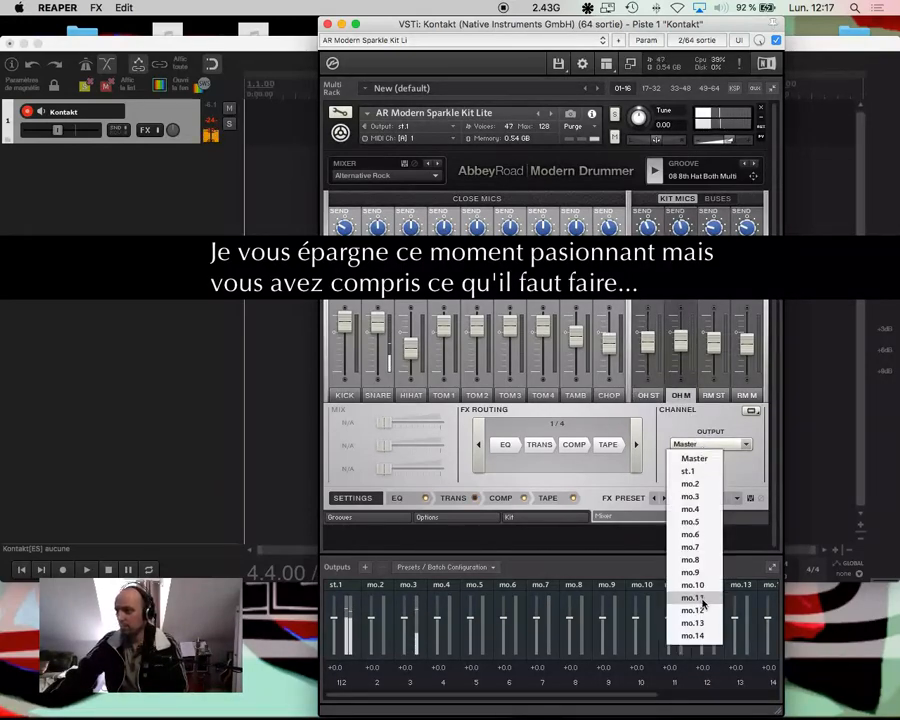
pyautogui.click(703, 609)
pyautogui.click(713, 396)
pyautogui.click(712, 444)
pyautogui.click(703, 621)
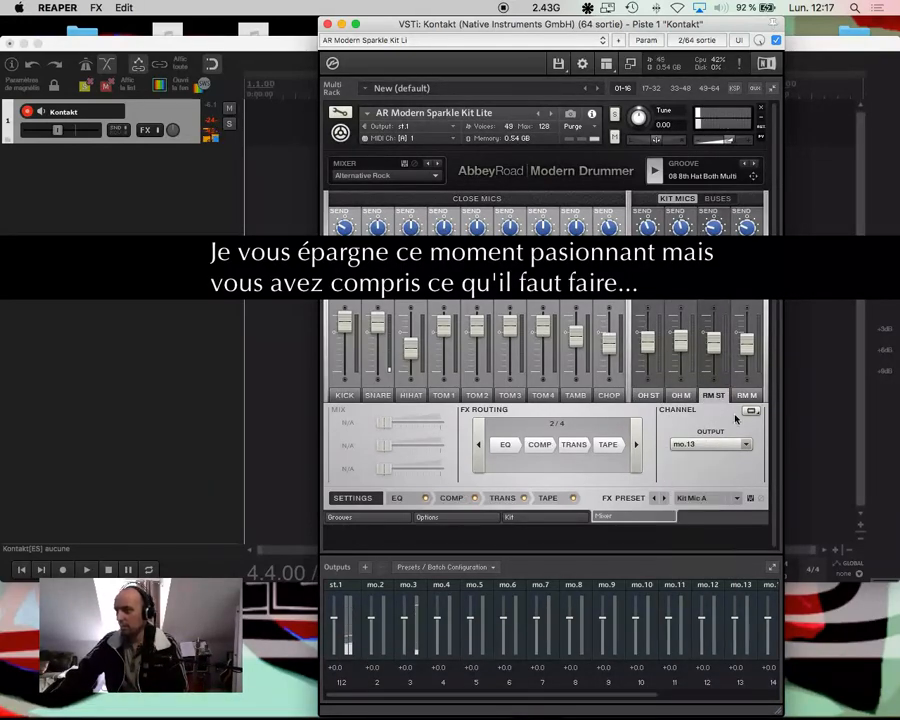
# Route the mono room (RM M) channel to output mo.14
pyautogui.click(746, 396)
pyautogui.click(720, 444)
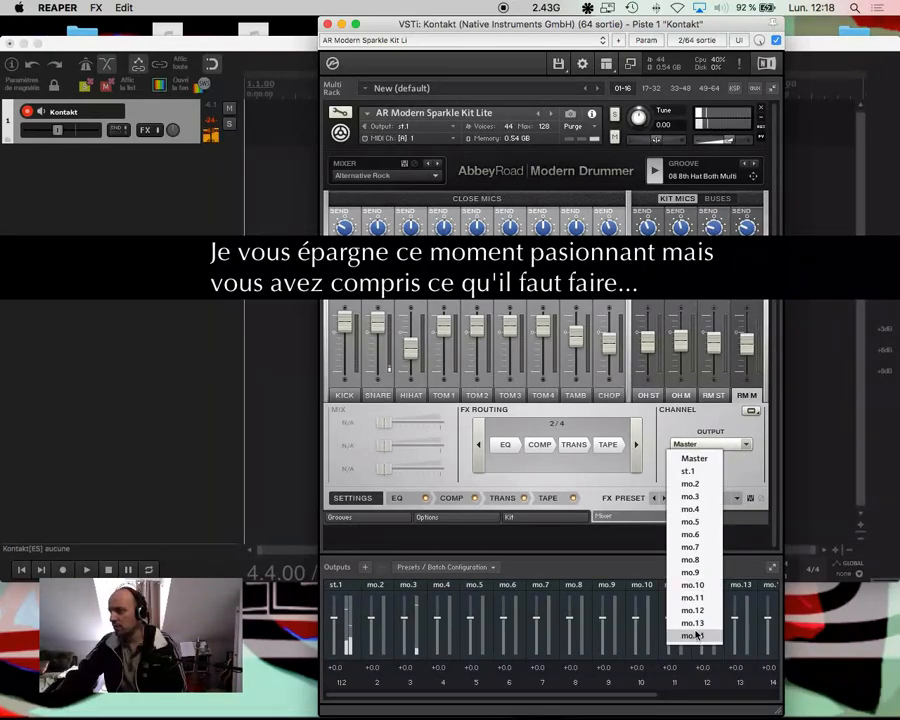
pyautogui.click(698, 627)
pyautogui.moveTo(608, 695); pyautogui.dragTo(619, 694)
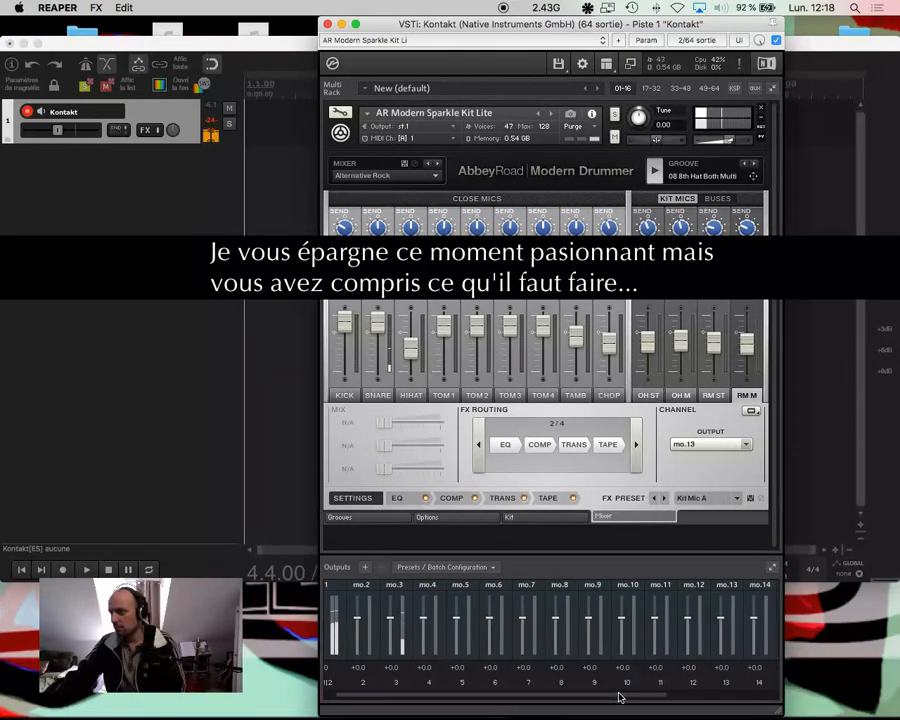
pyautogui.click(709, 447)
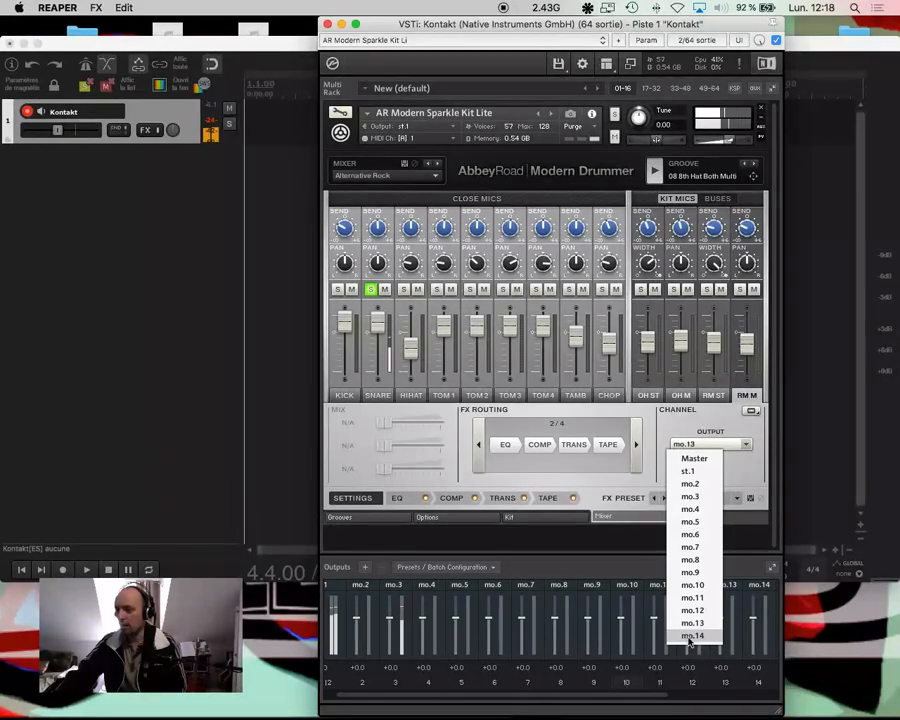
pyautogui.click(697, 636)
pyautogui.moveTo(659, 697); pyautogui.dragTo(611, 684)
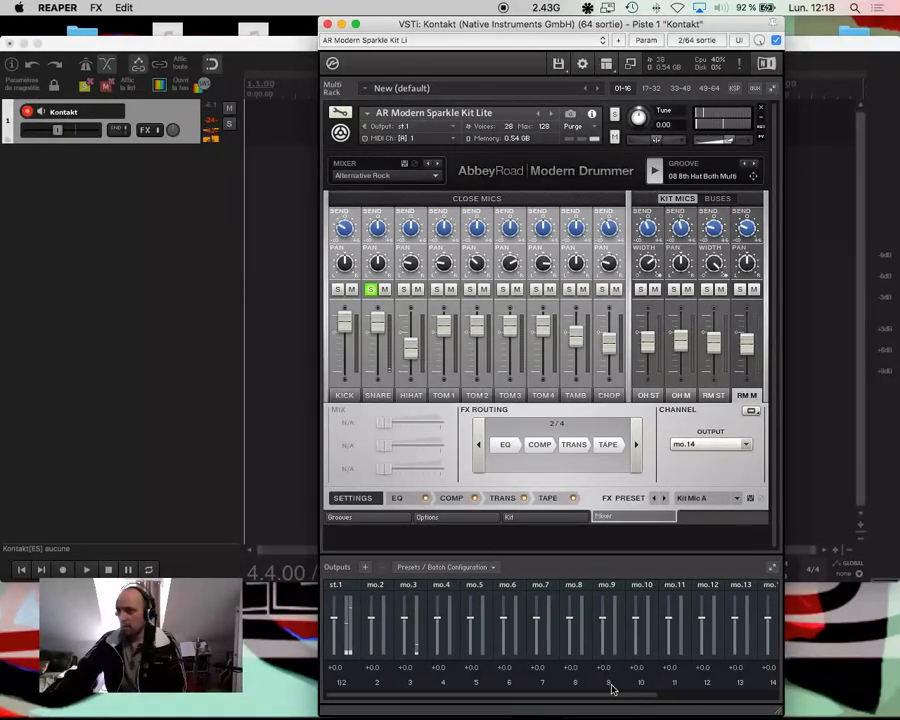
# Remove the snare's solo and solo the reverb bus to check which output it feeds
pyautogui.click(370, 290)
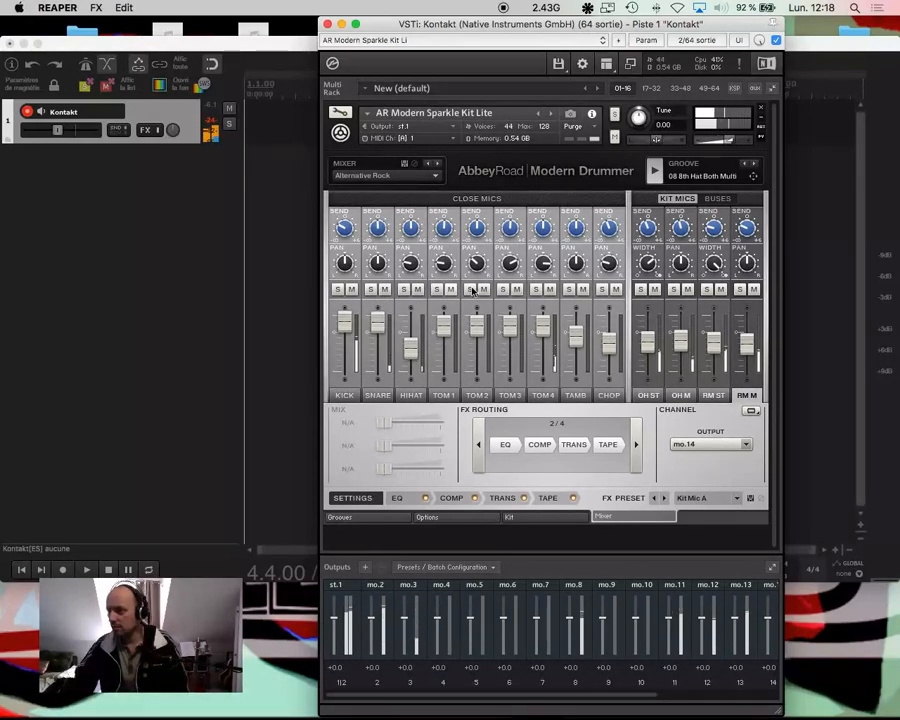
pyautogui.click(717, 198)
pyautogui.click(657, 289)
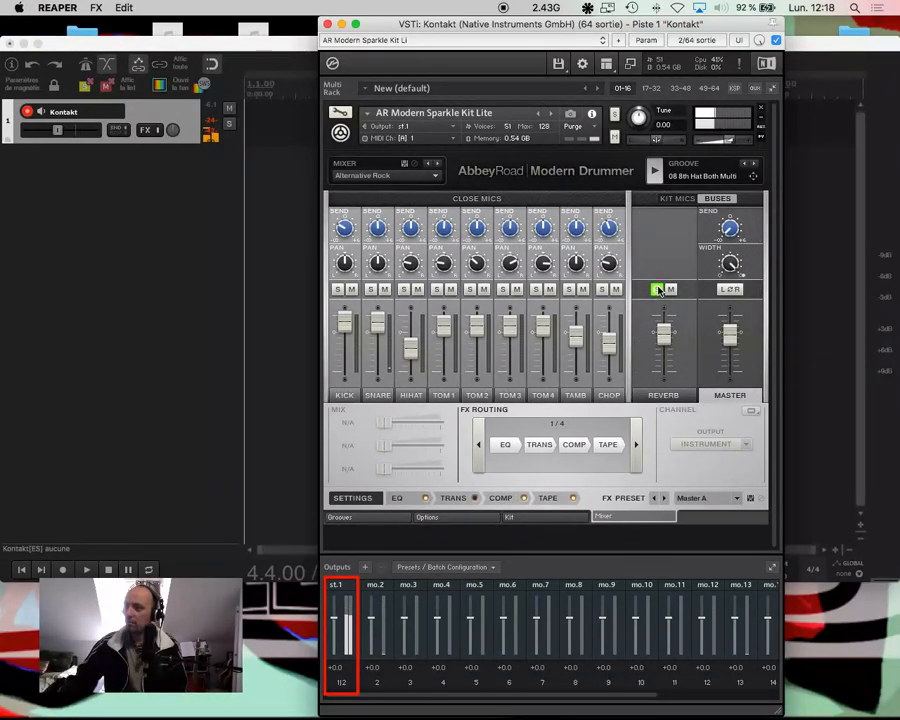
# Rename output st.1 as Reverb and remove the solo from the reverb bus
pyautogui.doubleClick(340, 586)
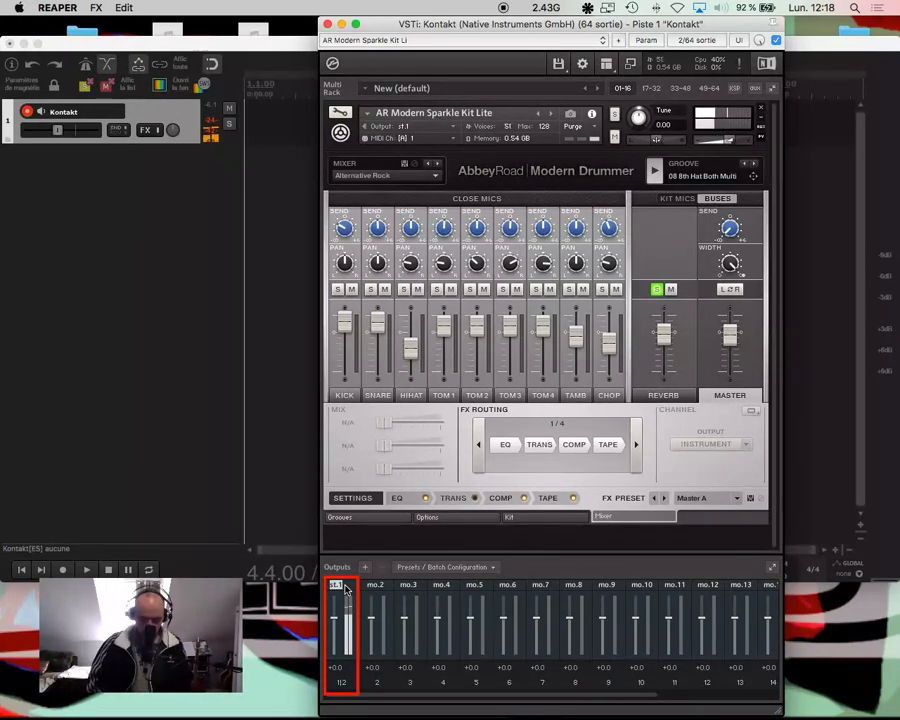
pyautogui.write('Reverb')
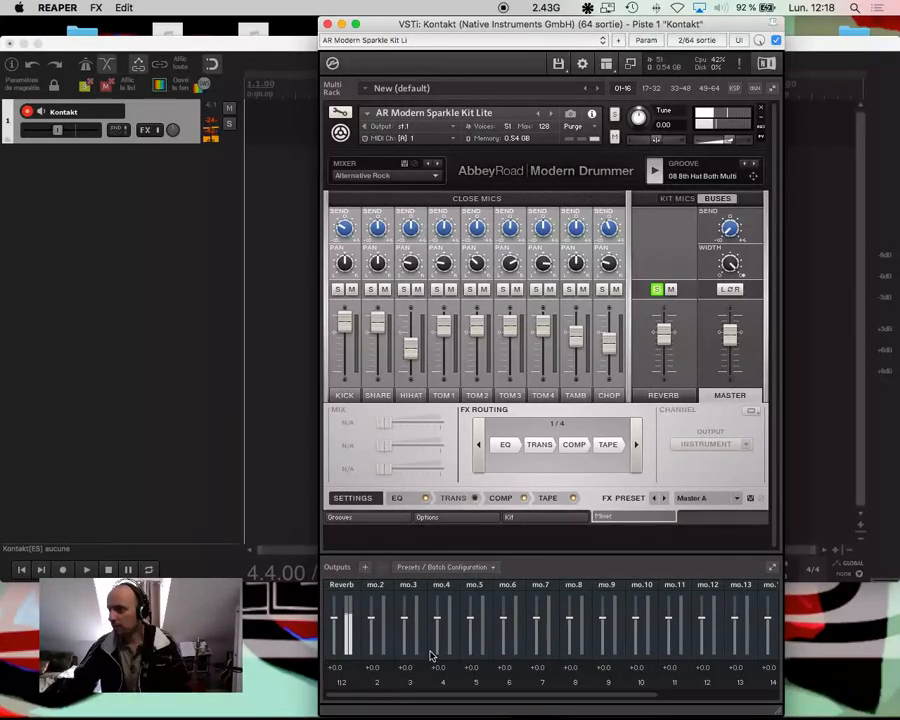
pyautogui.click(659, 290)
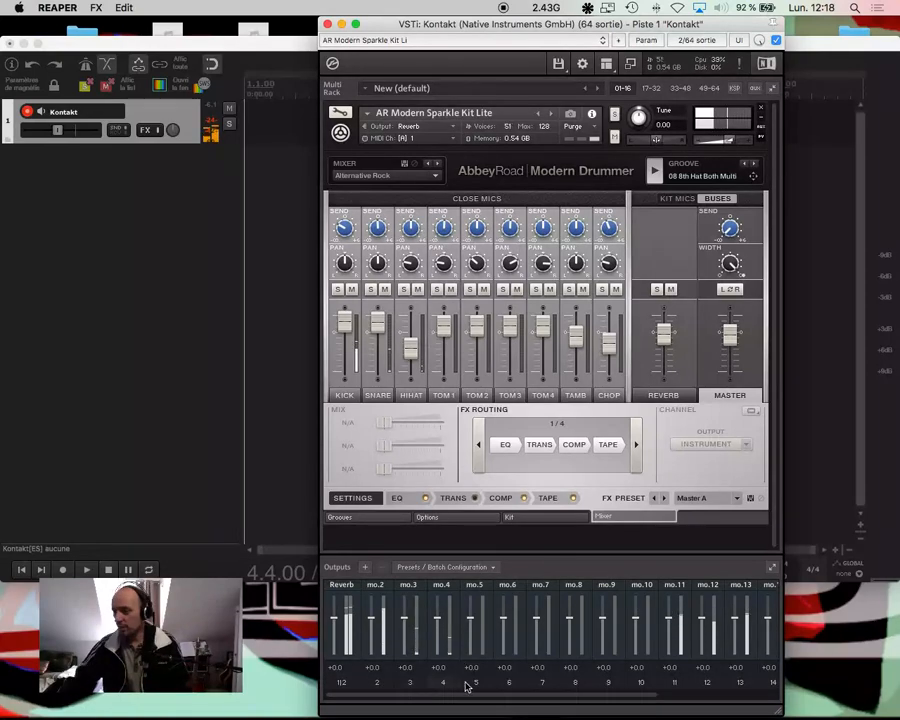
# Rename output mo.2 as Kick and assign its physical output to Kt. st.2 [1]
pyautogui.click(378, 684)
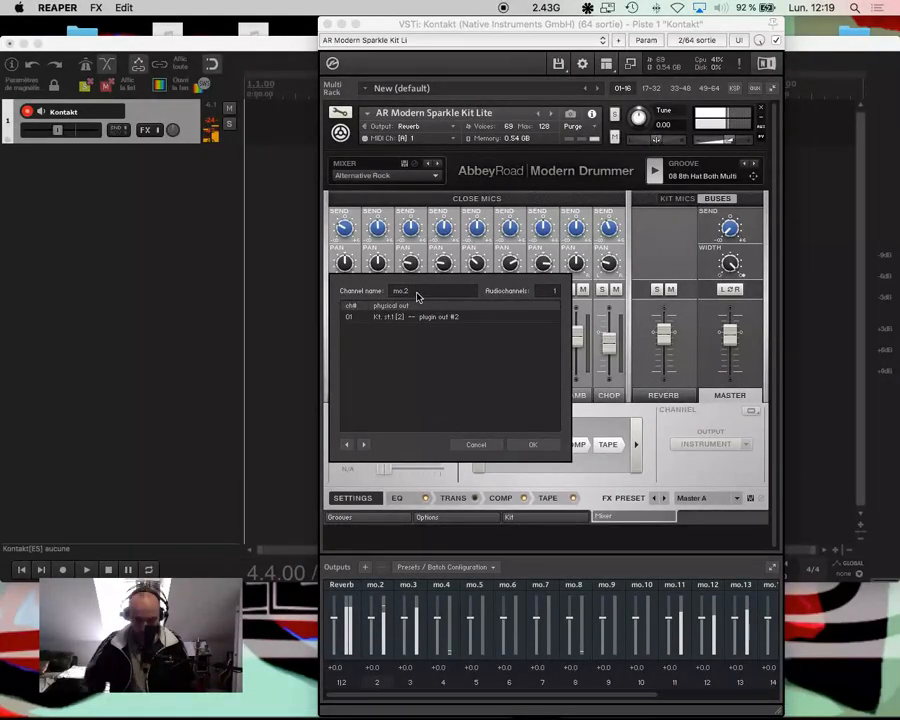
pyautogui.moveTo(414, 291); pyautogui.dragTo(357, 287)
pyautogui.write('Kick')
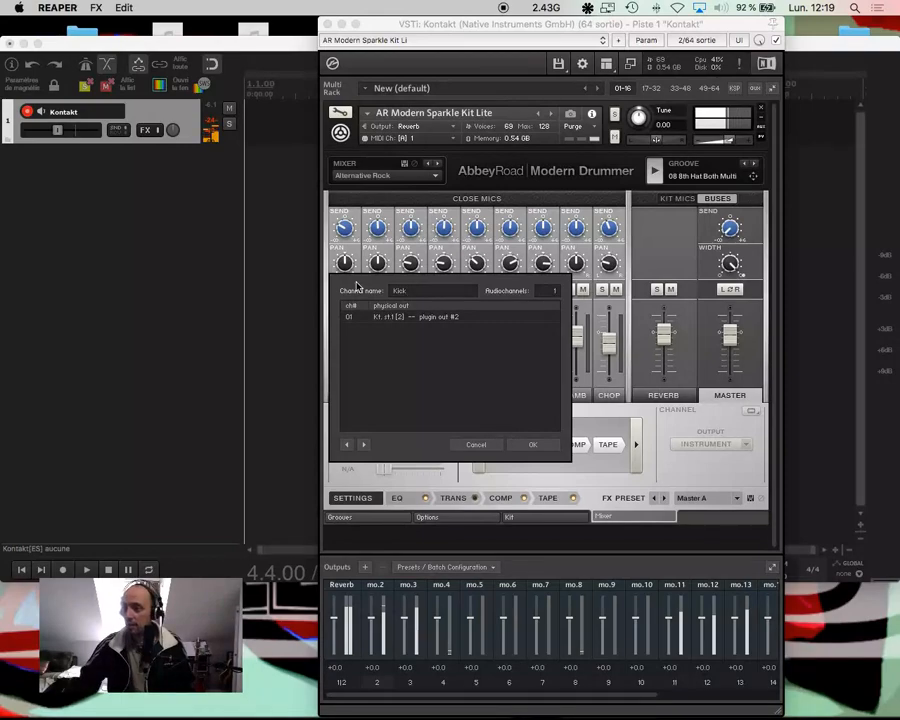
pyautogui.click(411, 317)
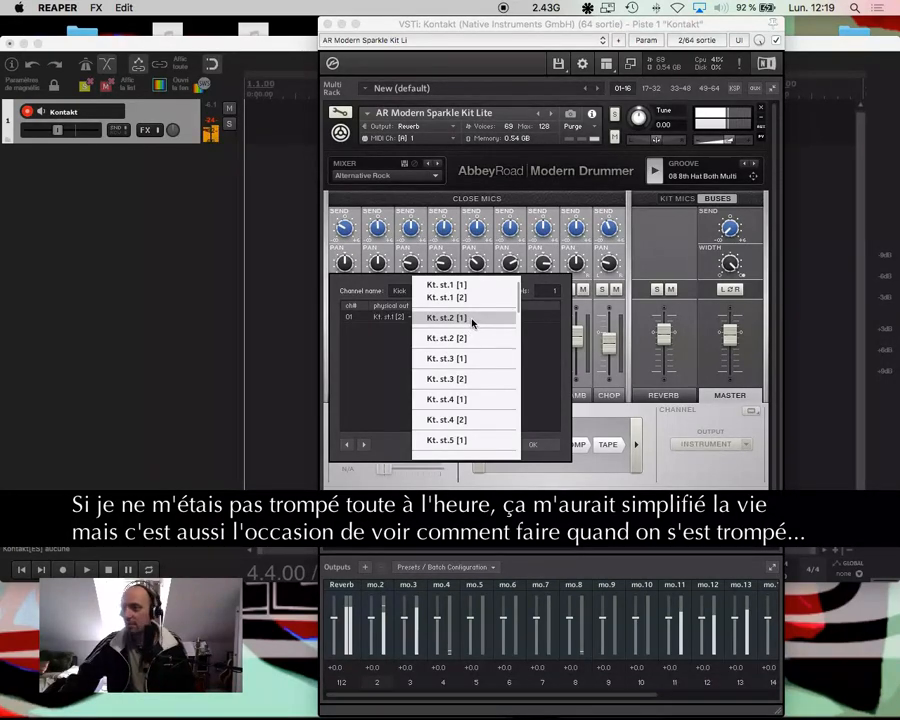
pyautogui.click(470, 320)
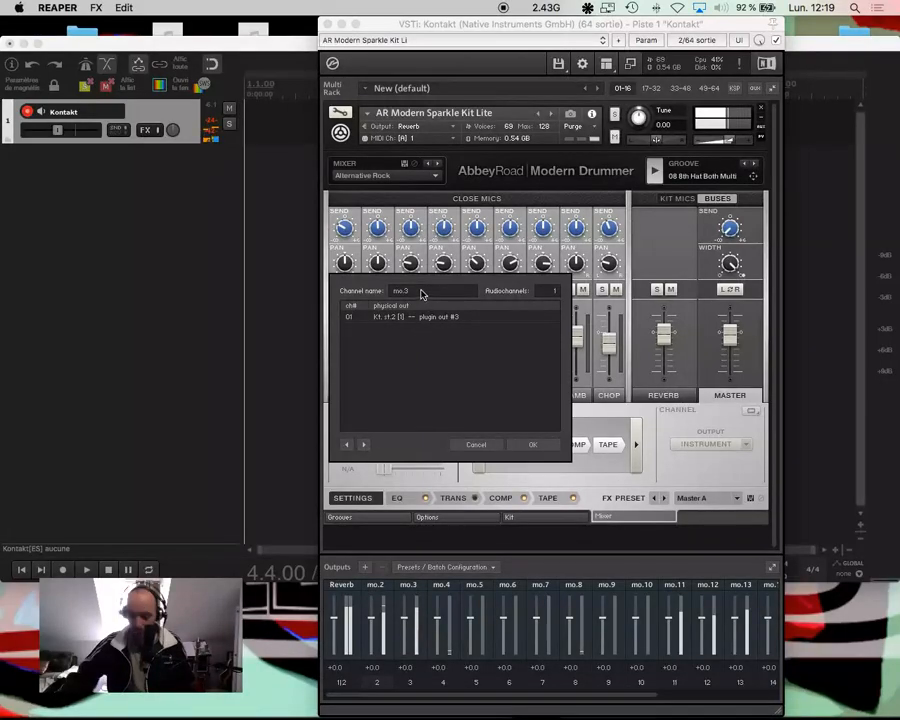
# Rename output mo.3 as CC on Kt. st.2 [2] and output mo.4 as HH on Kt. st.3 [1]
pyautogui.moveTo(421, 293); pyautogui.dragTo(372, 287)
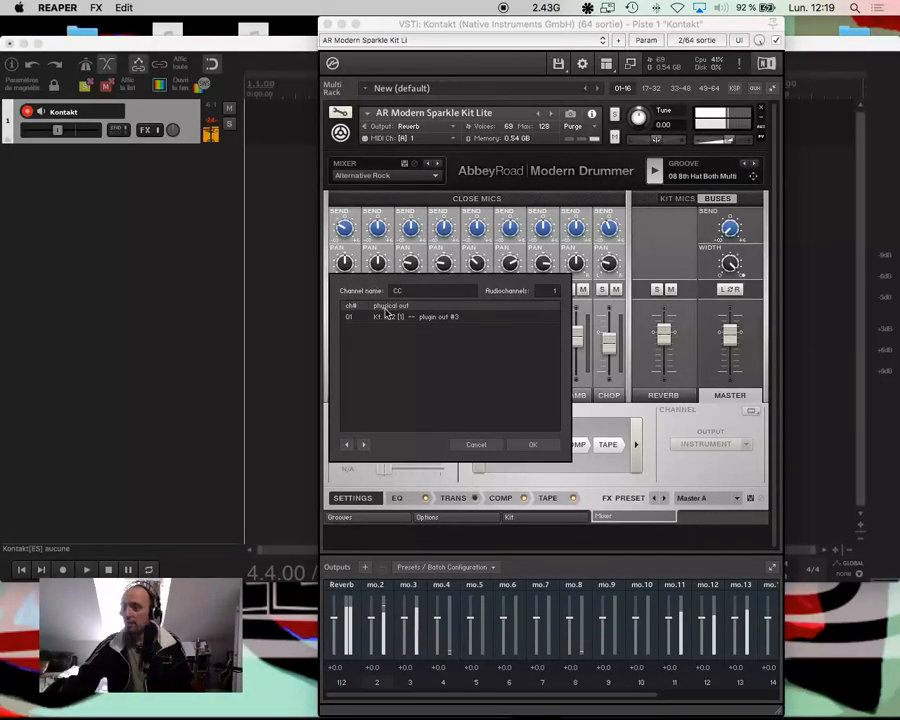
pyautogui.click(386, 314)
pyautogui.click(417, 340)
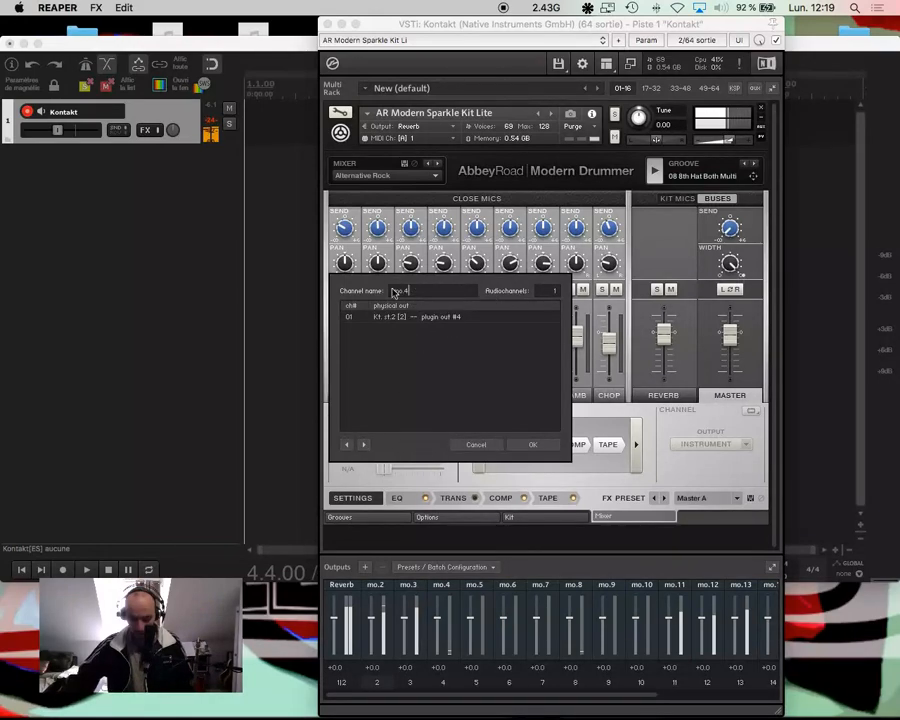
pyautogui.write('HH')
pyautogui.click(394, 318)
pyautogui.click(404, 361)
pyautogui.click(364, 444)
# Rename output mo.5 as Tom 1 on Kt. st.3 [2] and output mo.6 as Tom 2 on Kt. st.4 [1]
pyautogui.moveTo(414, 291); pyautogui.dragTo(354, 284)
pyautogui.write('Tom 1')
pyautogui.click(393, 318)
pyautogui.click(417, 377)
pyautogui.click(364, 444)
pyautogui.click(393, 317)
pyautogui.click(417, 393)
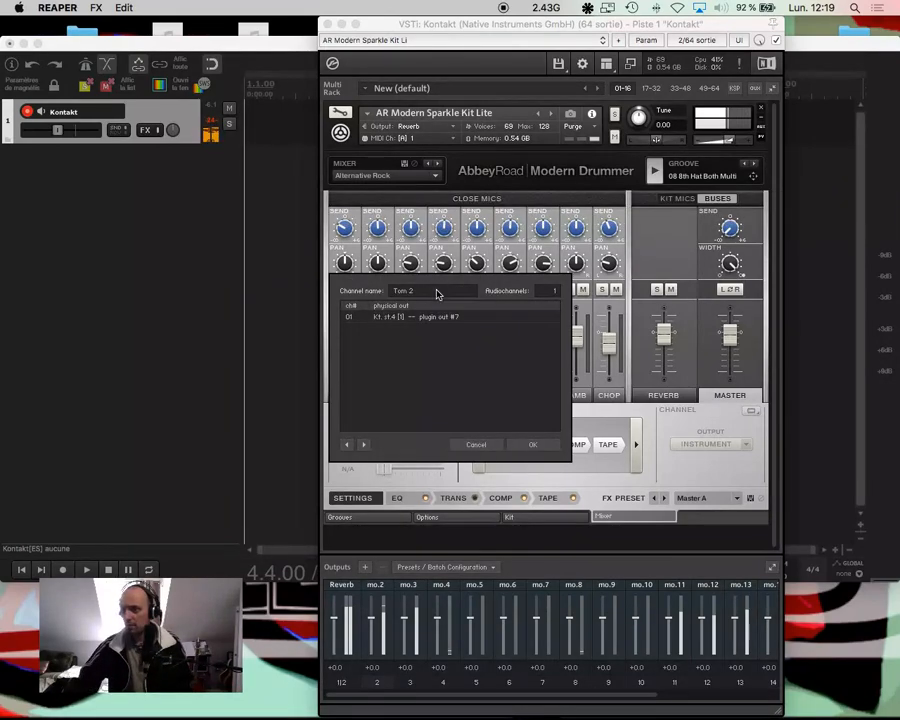
# Rename output mo.7 as Tom 3 on Kt. st.4 [2] and output mo.8 as Tom 4 on Kt. st.5 [1]
pyautogui.click(364, 444)
pyautogui.moveTo(418, 290); pyautogui.dragTo(358, 286)
pyautogui.write('Tom 3')
pyautogui.click(393, 317)
pyautogui.click(417, 409)
pyautogui.click(366, 445)
pyautogui.click(420, 316)
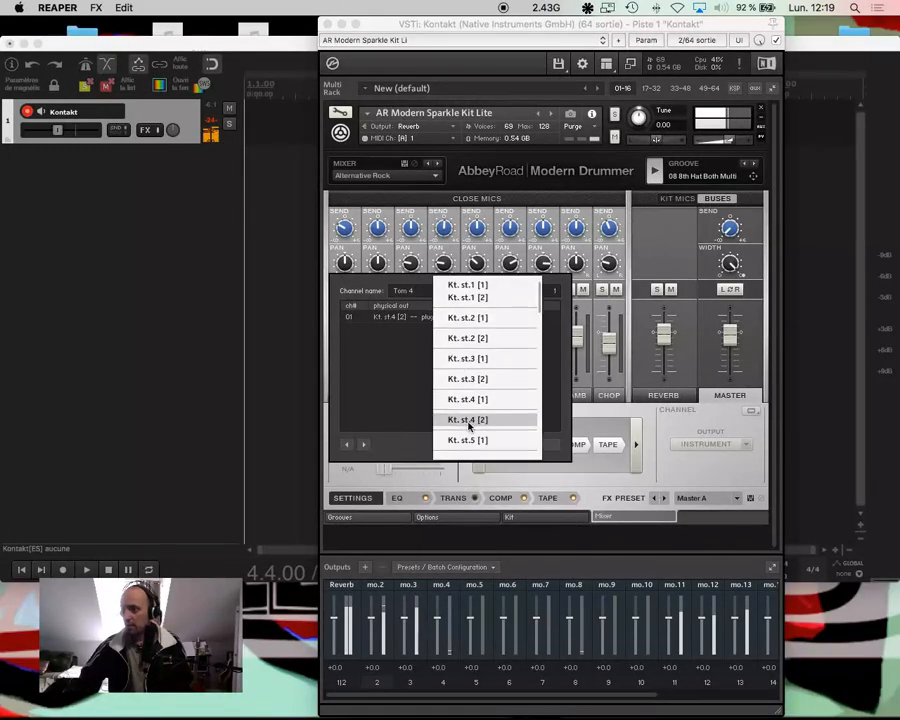
pyautogui.click(462, 438)
# Rename output mo.9 as Clap on Kt. st.5 [2] and mo.10 as Chop on Kt. st.6 [1], and apply the output configuration
pyautogui.write('Clap')
pyautogui.click(420, 316)
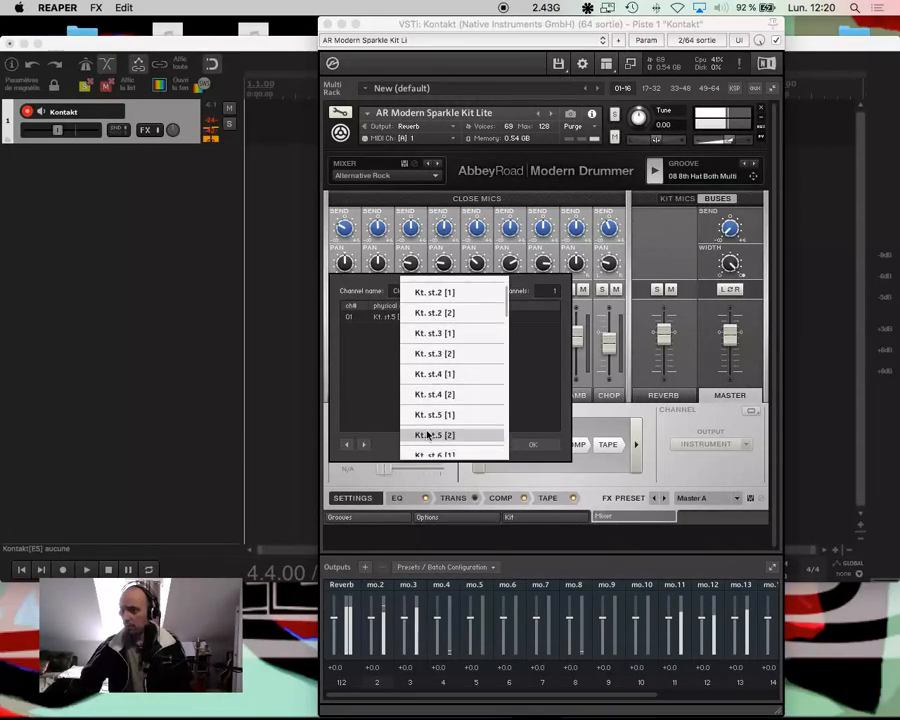
pyautogui.click(428, 432)
pyautogui.moveTo(418, 292); pyautogui.dragTo(360, 290)
pyautogui.write('Chop')
pyautogui.click(420, 316)
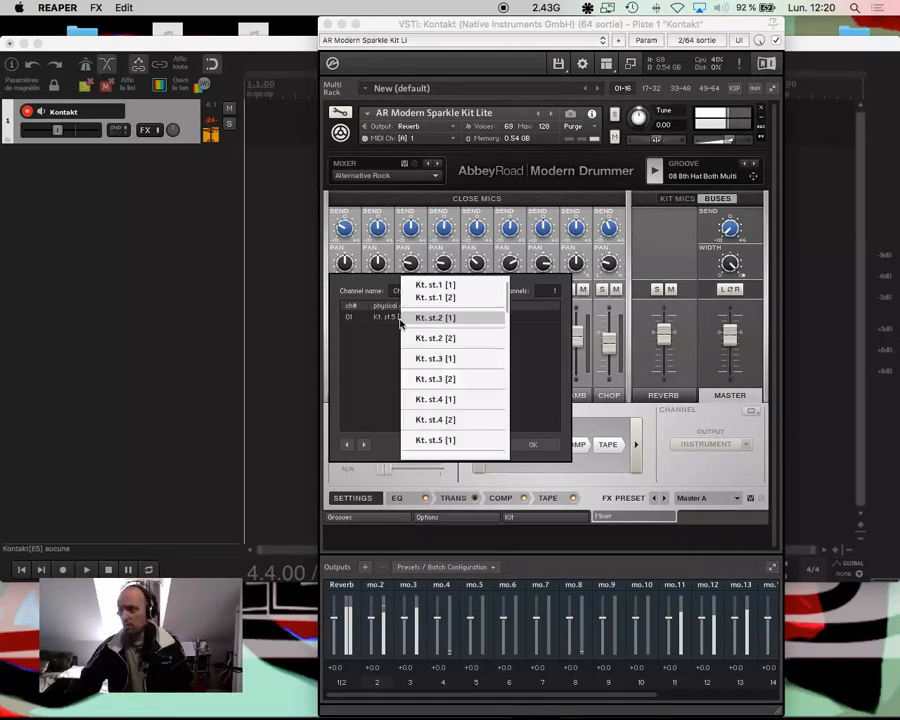
pyautogui.click(456, 413)
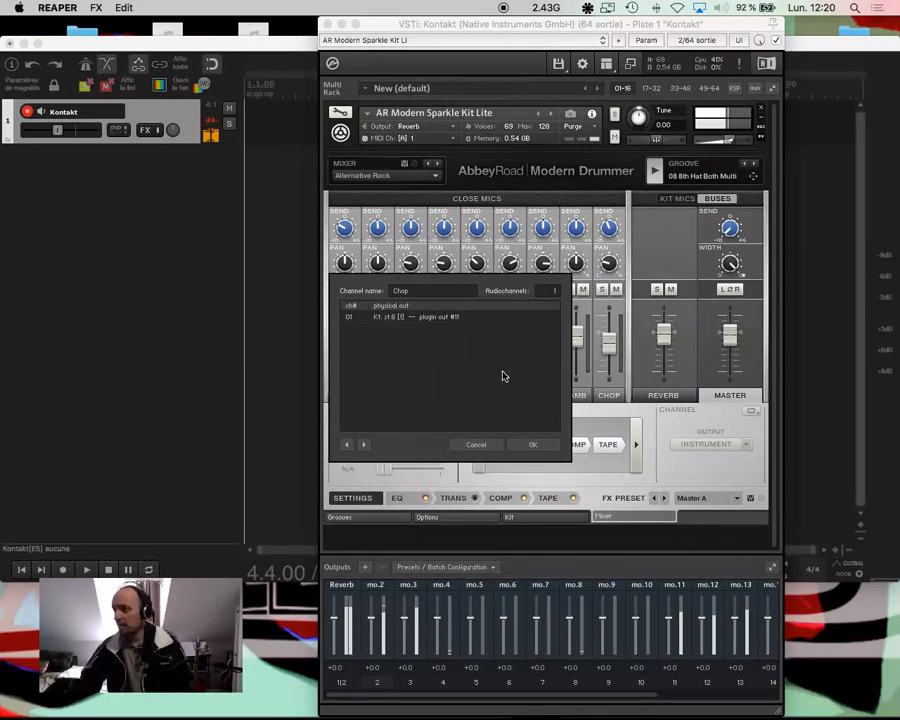
pyautogui.click(518, 446)
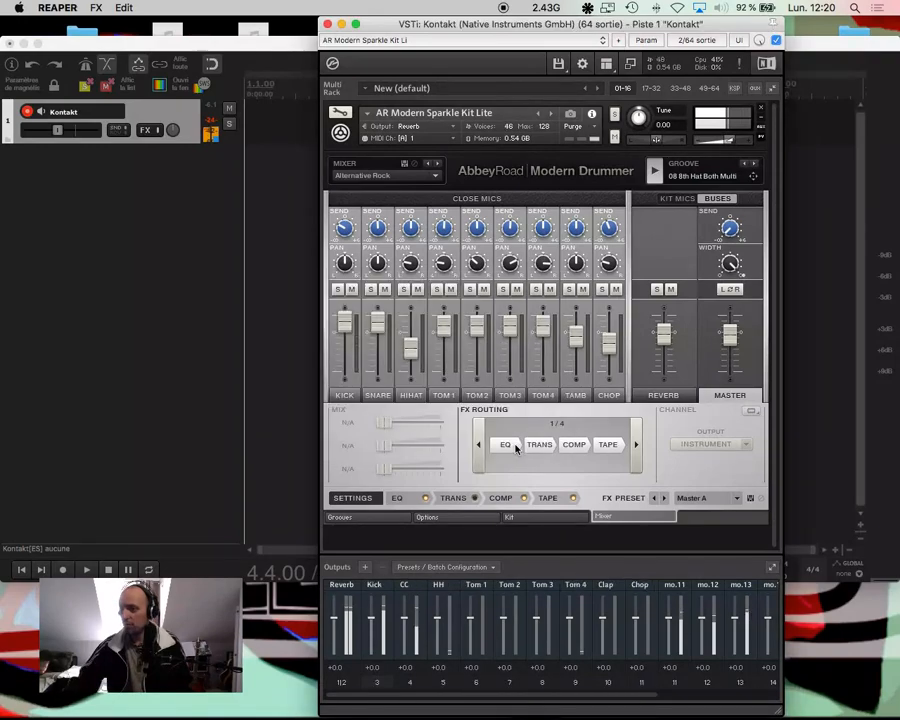
# Widen output mo.11 to two audio channels and assign them to Kt. st.7 [1] and Kt. st.7 [2]
pyautogui.click(688, 200)
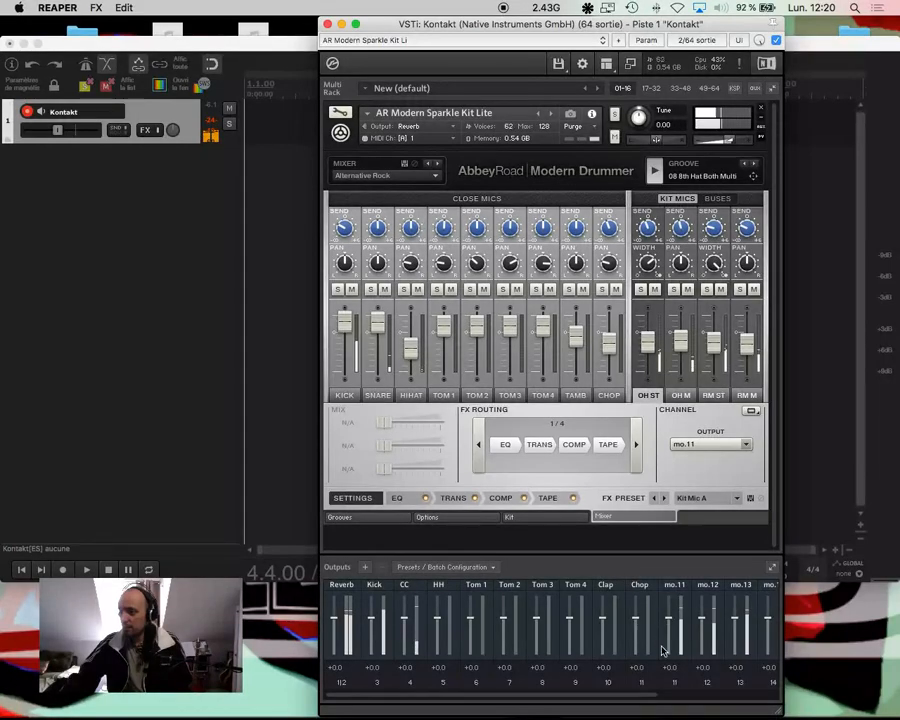
pyautogui.click(672, 676)
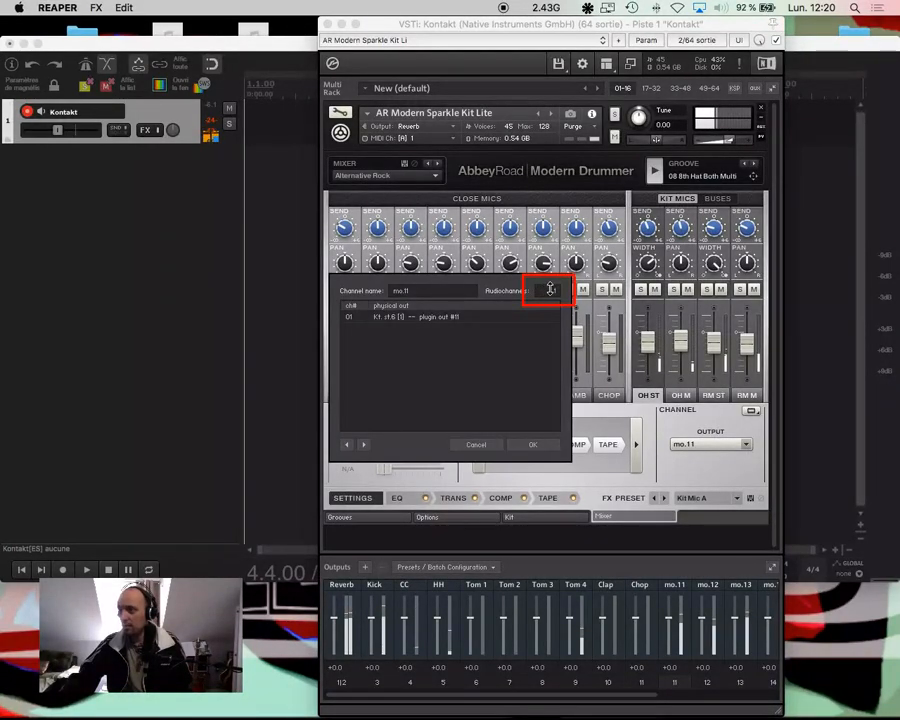
pyautogui.moveTo(545, 300); pyautogui.dragTo(548, 287)
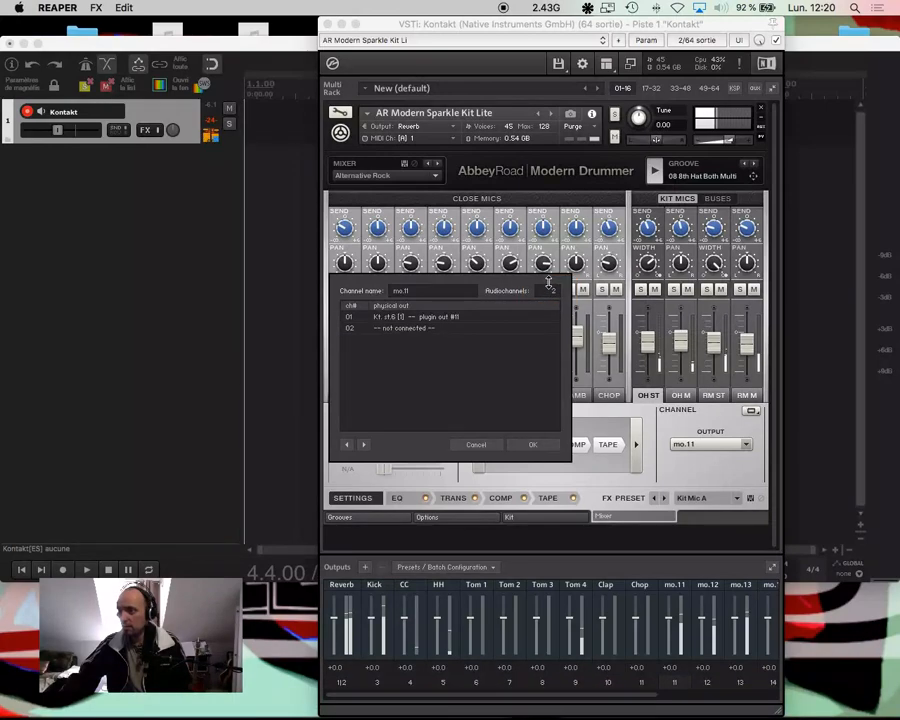
pyautogui.click(446, 317)
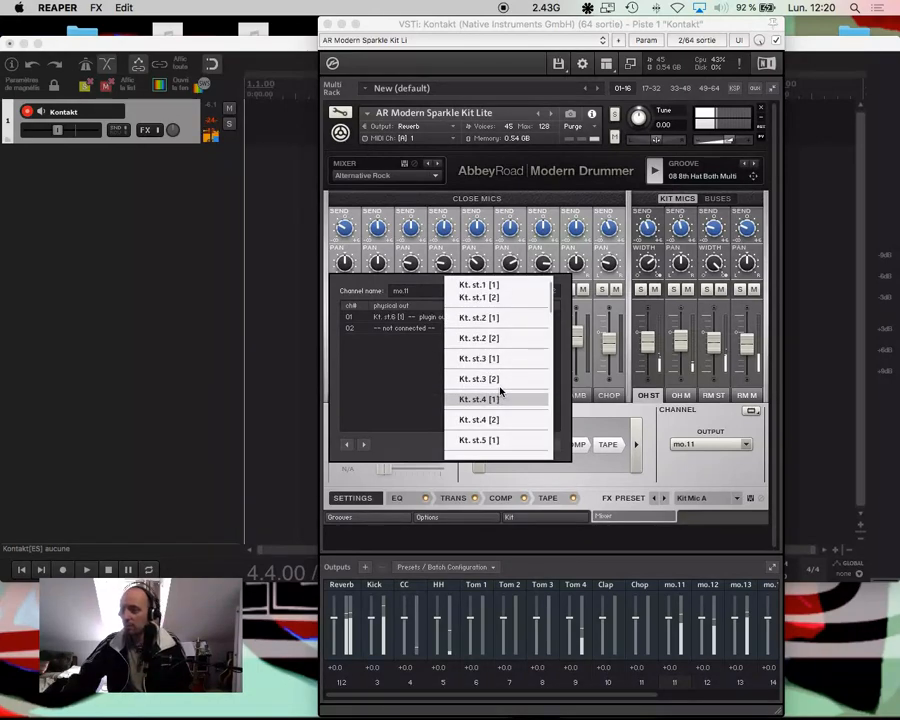
pyautogui.scroll(-3, 501, 392)
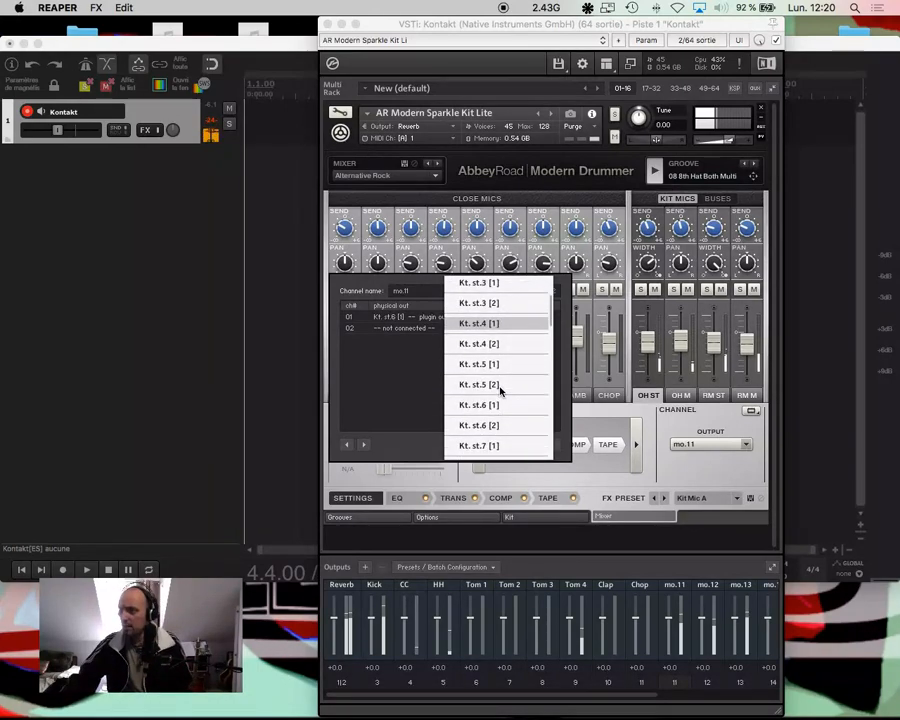
pyautogui.scroll(-1, 502, 395)
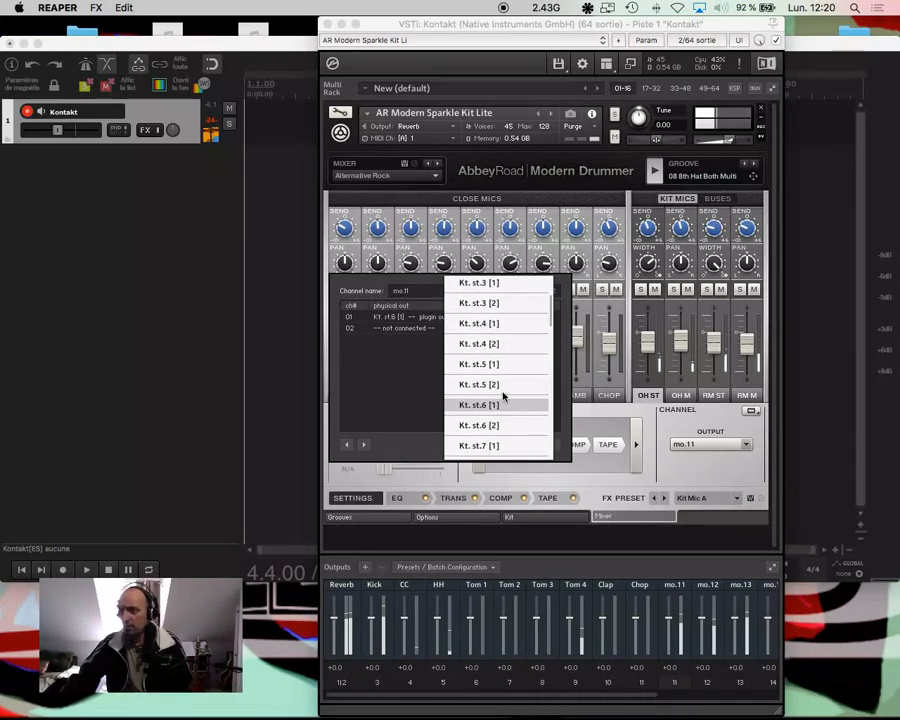
pyautogui.click(519, 446)
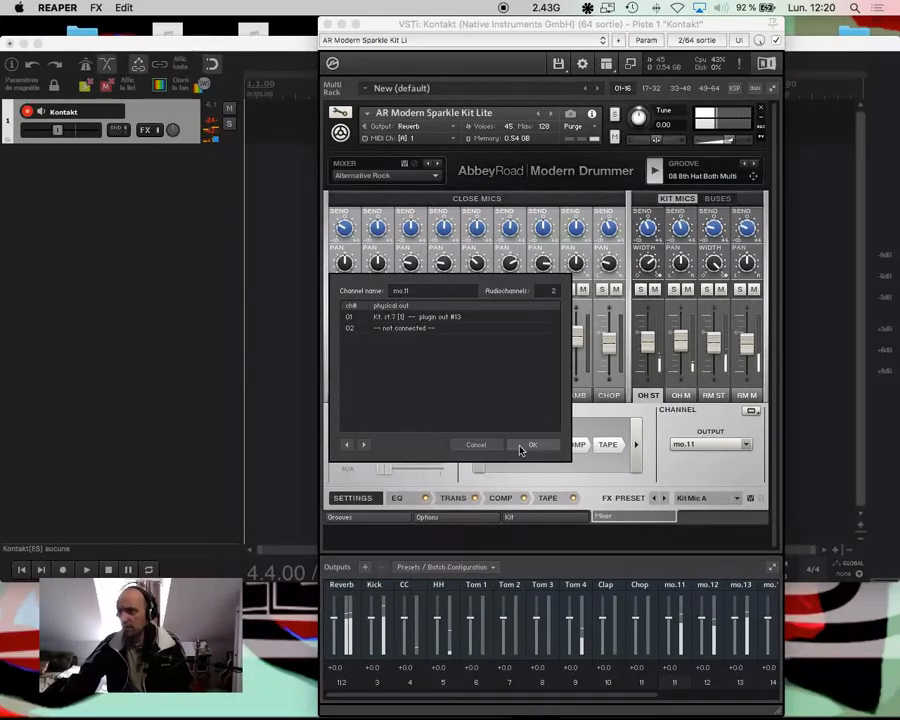
pyautogui.click(431, 328)
pyautogui.scroll(-2, 484, 420)
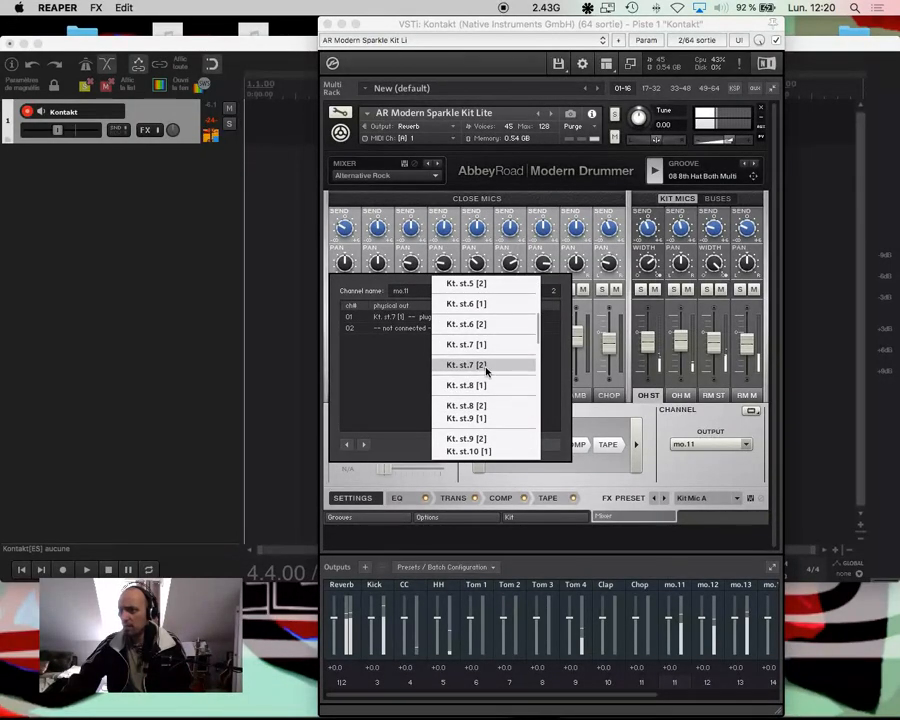
pyautogui.click(485, 366)
# Rename output mo.11 as OH St and output mo.12 as OH Mono
pyautogui.doubleClick(440, 291)
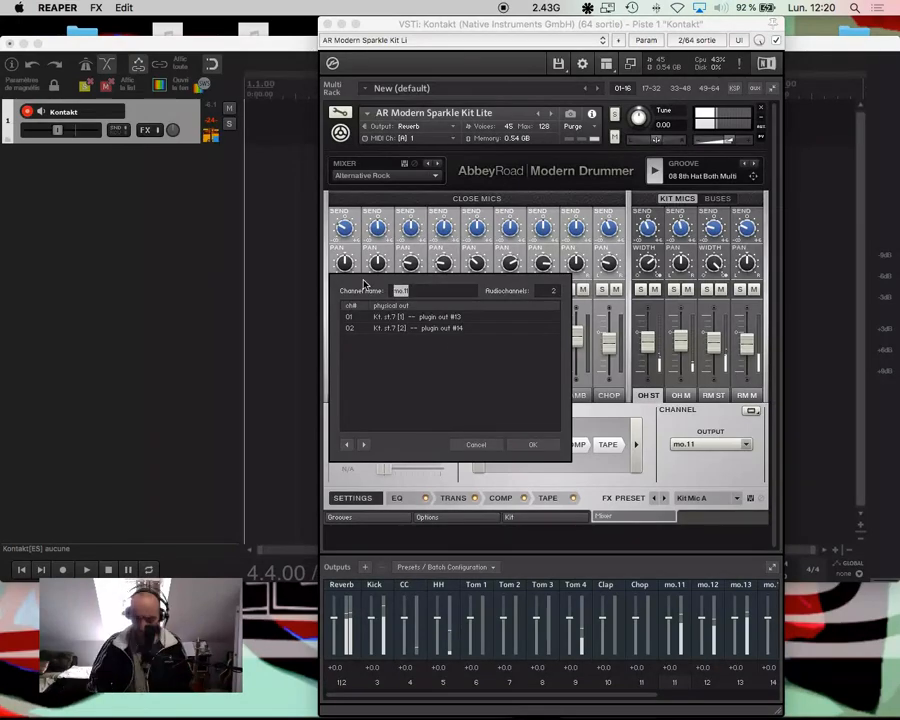
pyautogui.write('OH S')
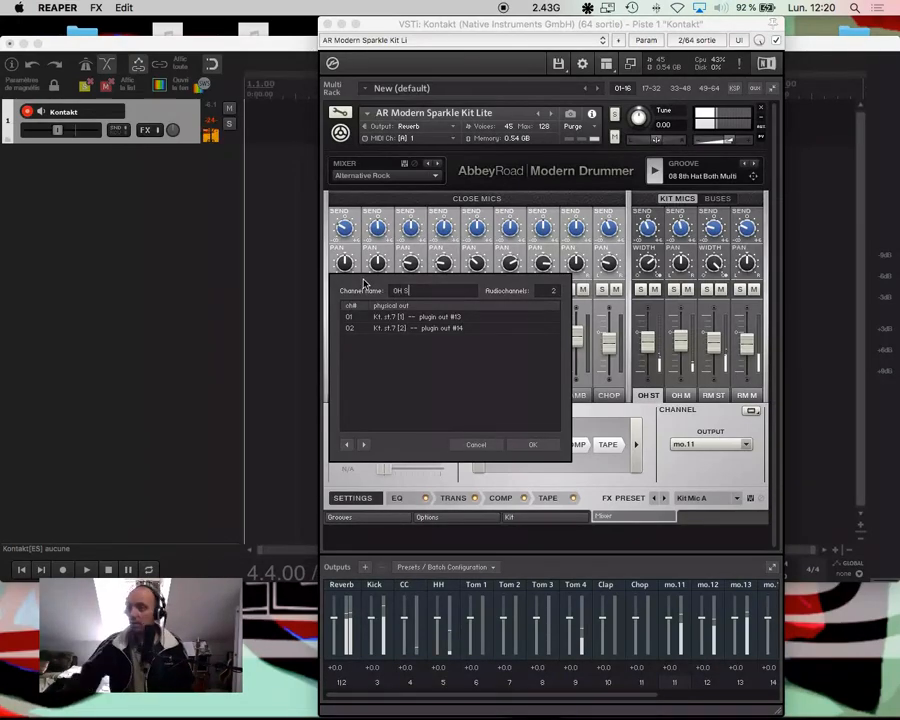
pyautogui.write('t')
pyautogui.click(364, 445)
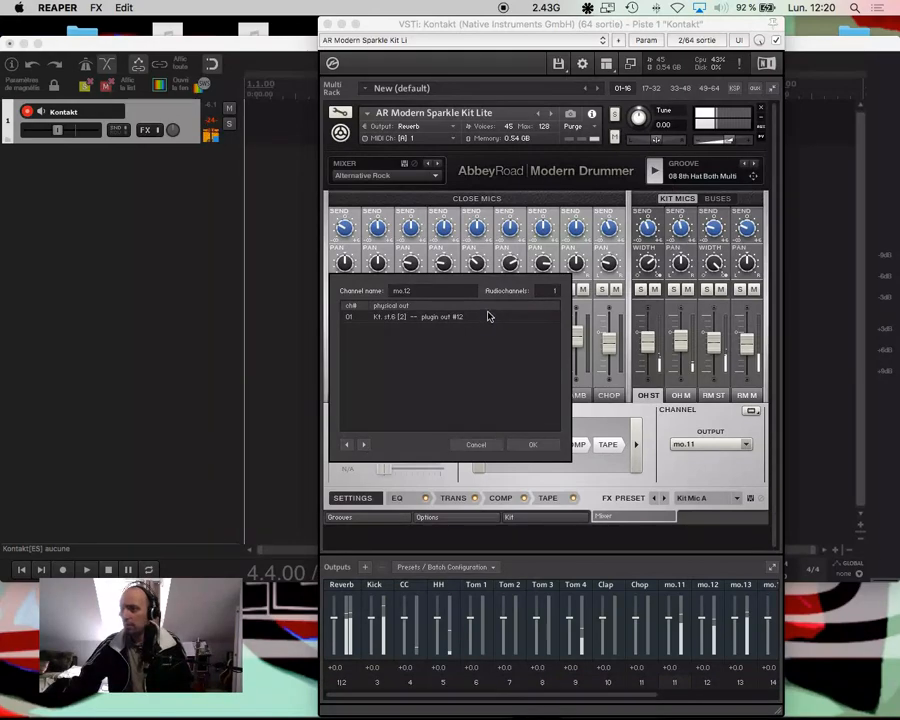
pyautogui.write('OH Mono')
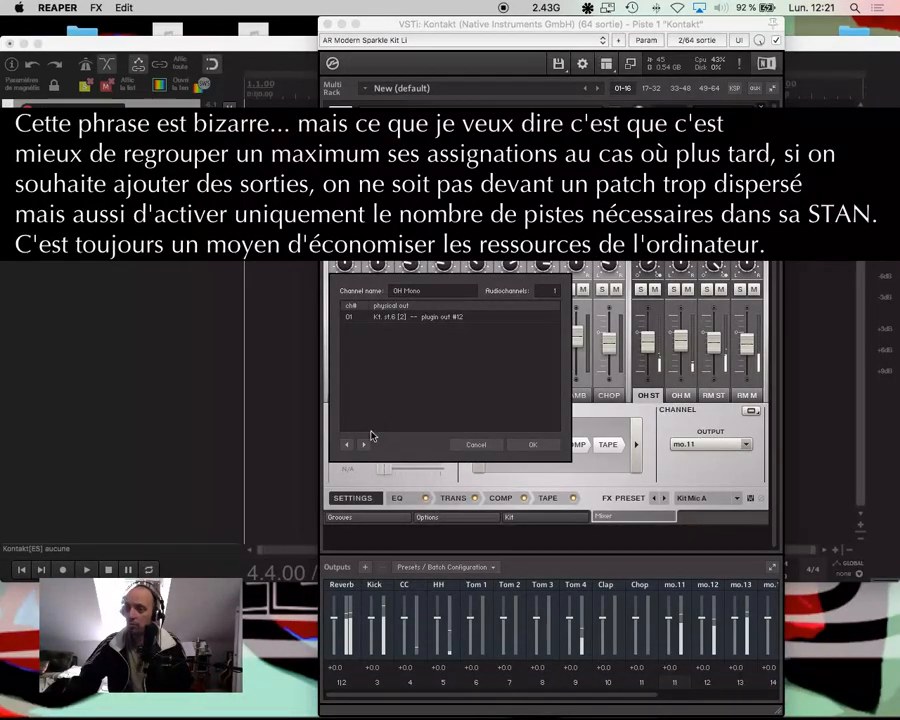
# Rename output mo.13 as Room St and assign its first channel to Kt. st.8 [1]
pyautogui.click(365, 445)
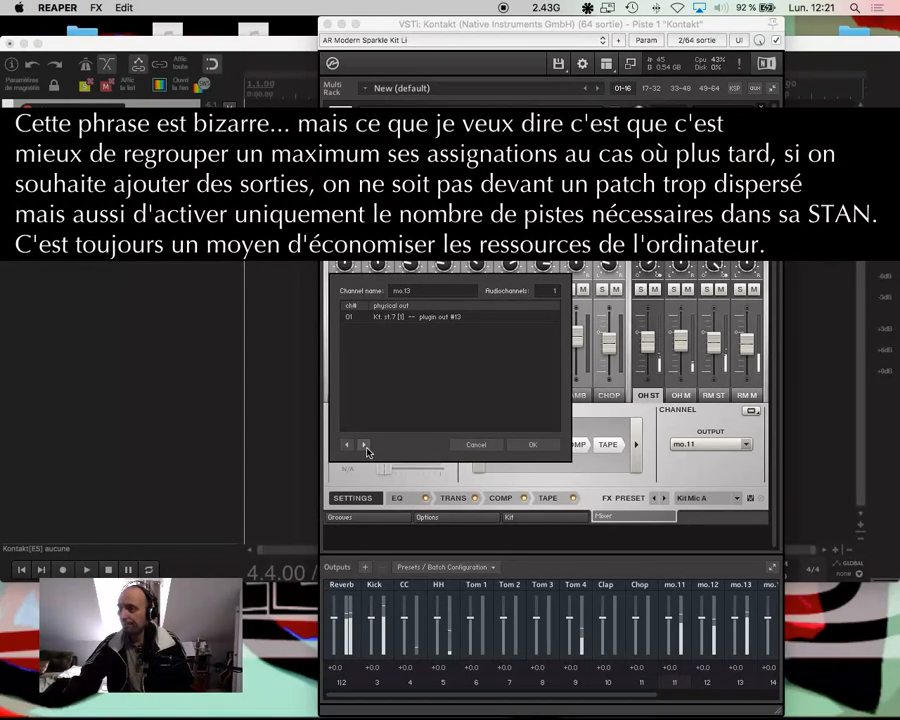
pyautogui.doubleClick(447, 294)
pyautogui.write('R')
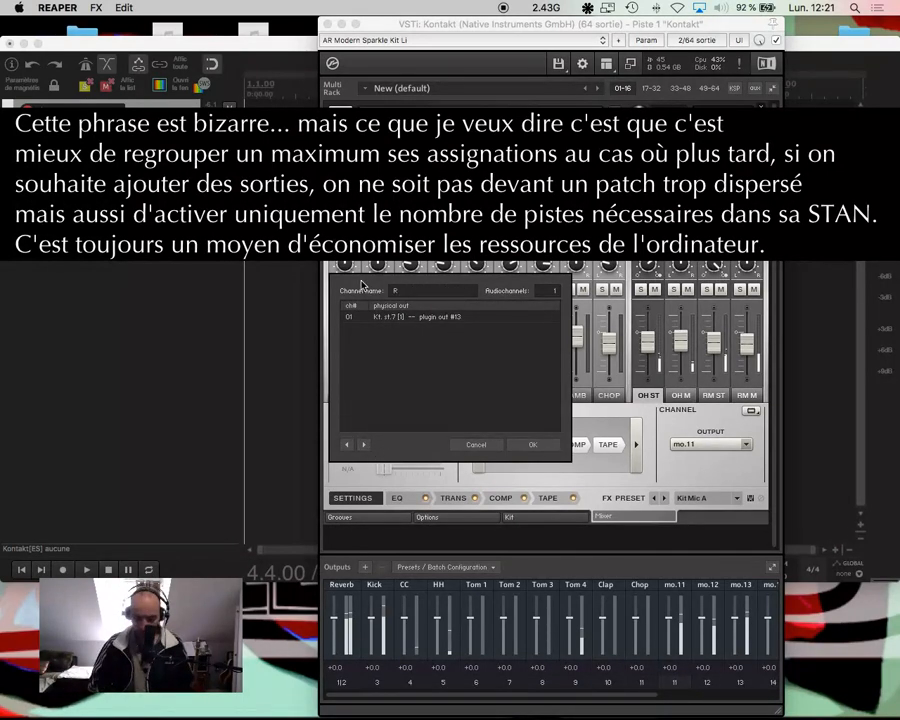
pyautogui.write('oom St')
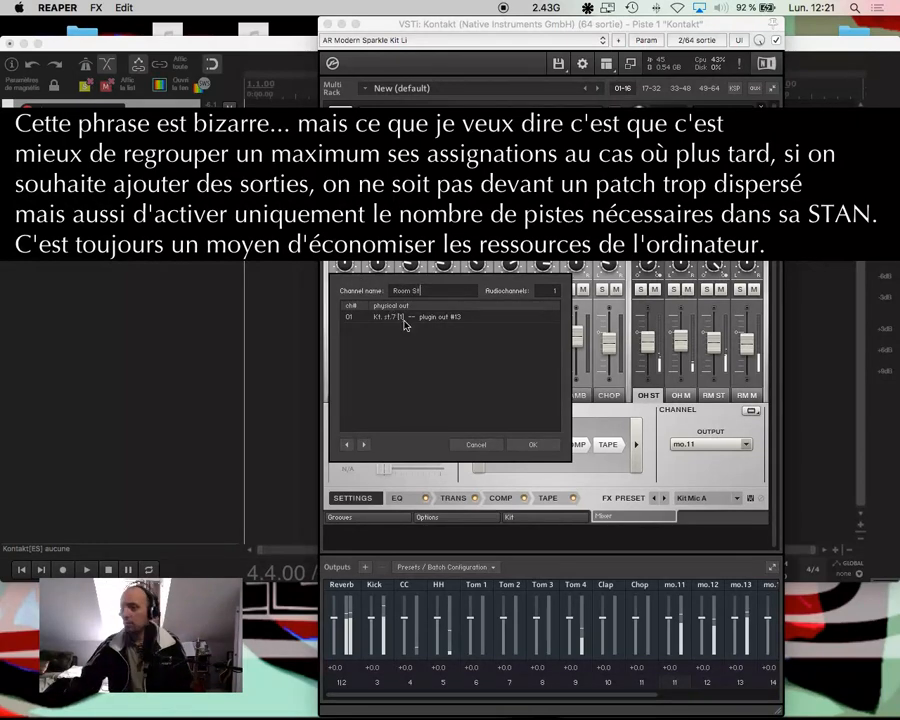
pyautogui.click(410, 320)
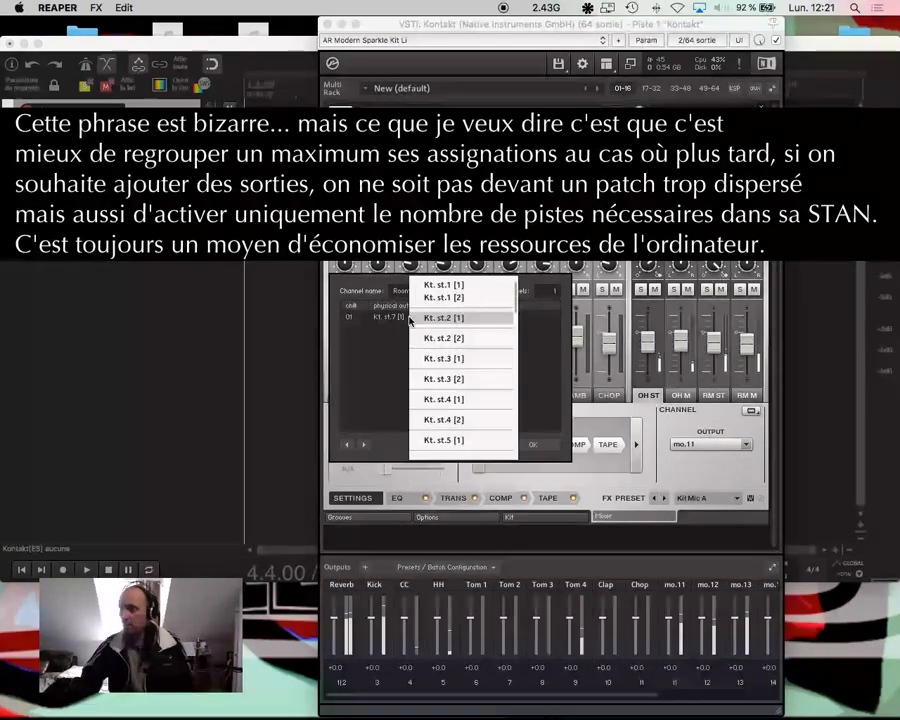
pyautogui.scroll(-3, 472, 394)
pyautogui.click(477, 410)
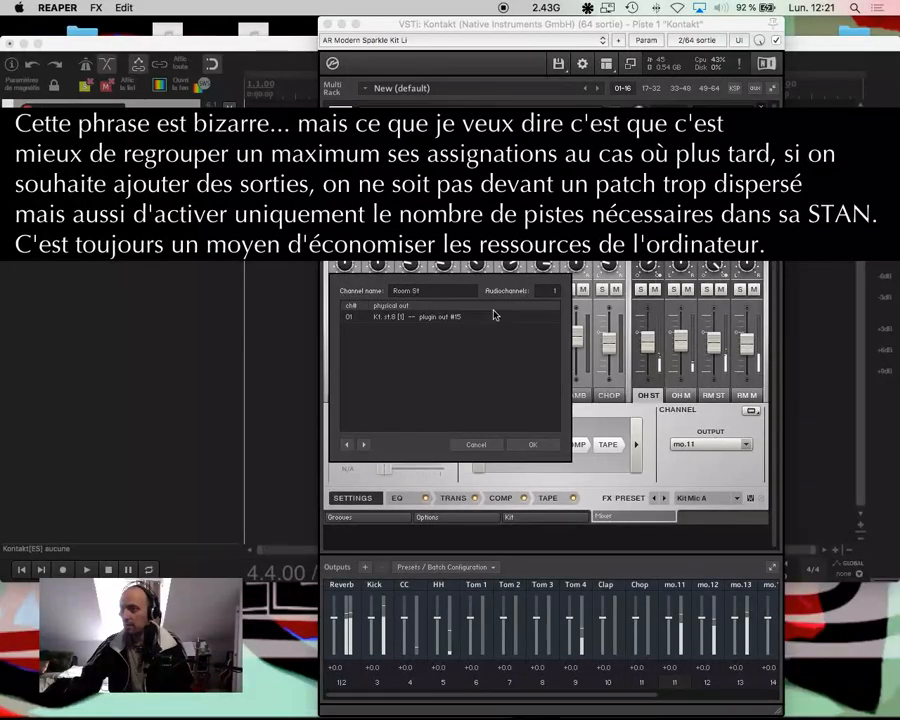
# Widen the Room St output to two audio channels and assign the second one to Kt. st.8 [2]
pyautogui.click(548, 289)
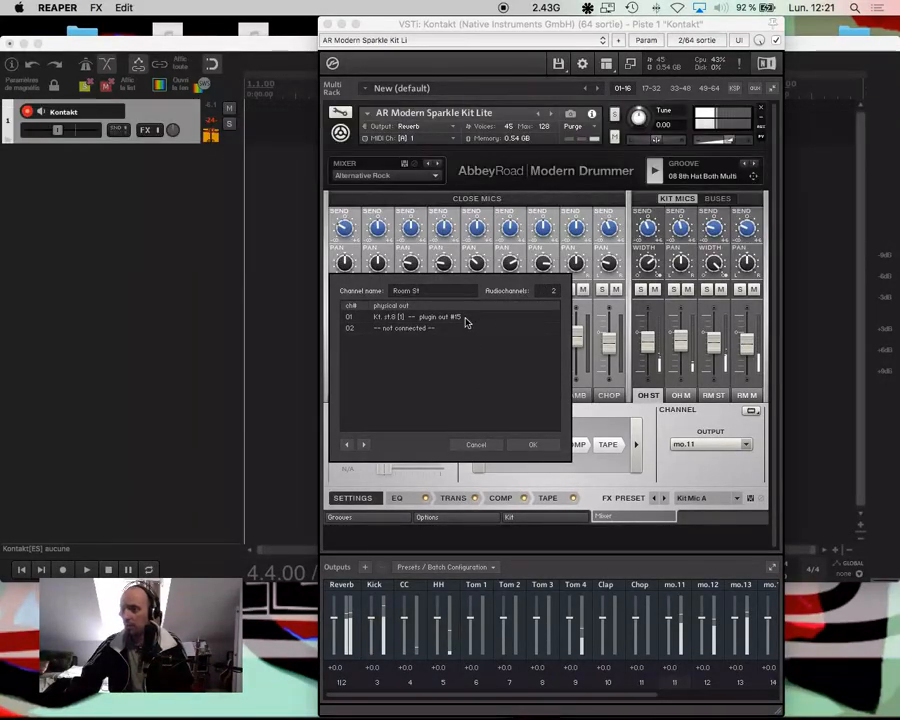
pyautogui.click(455, 328)
pyautogui.scroll(-4, 498, 394)
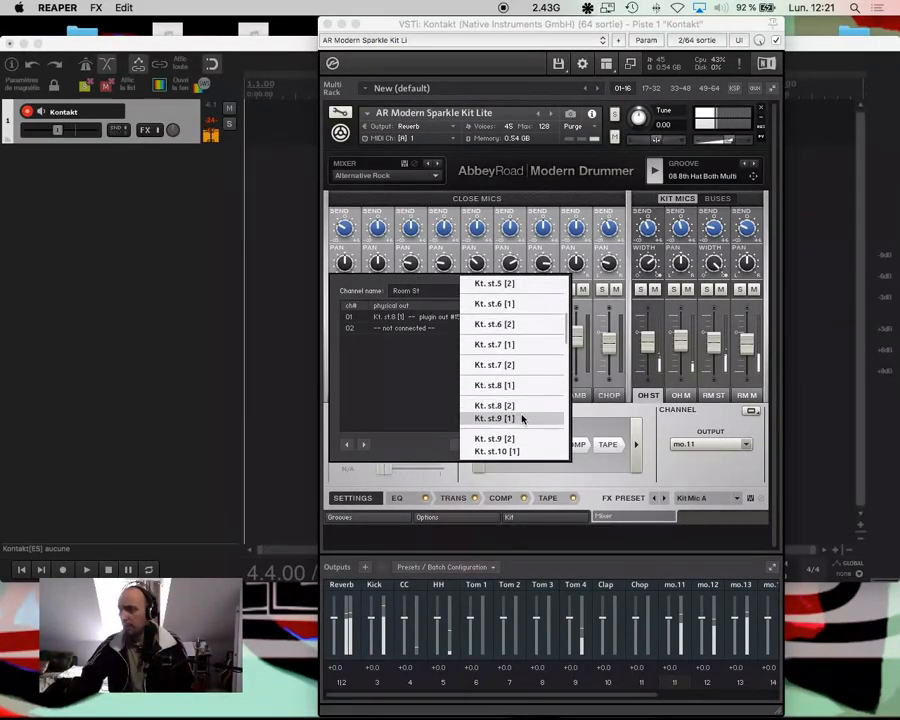
pyautogui.click(518, 411)
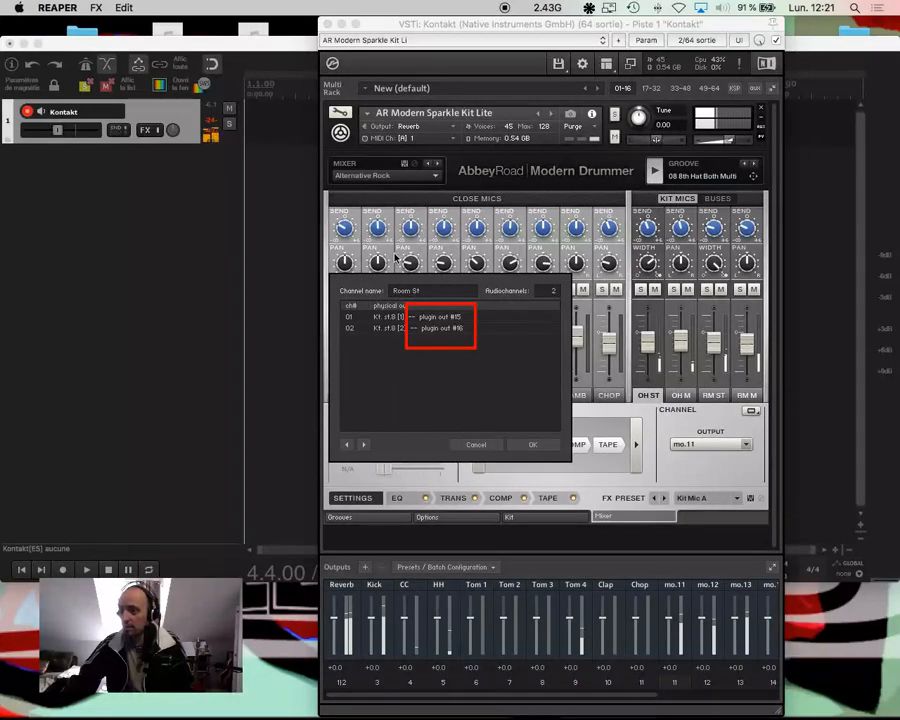
# Rename output mo.14 as Room Mono, assign it to Kt. st.9 [1], and apply the output configuration
pyautogui.click(364, 446)
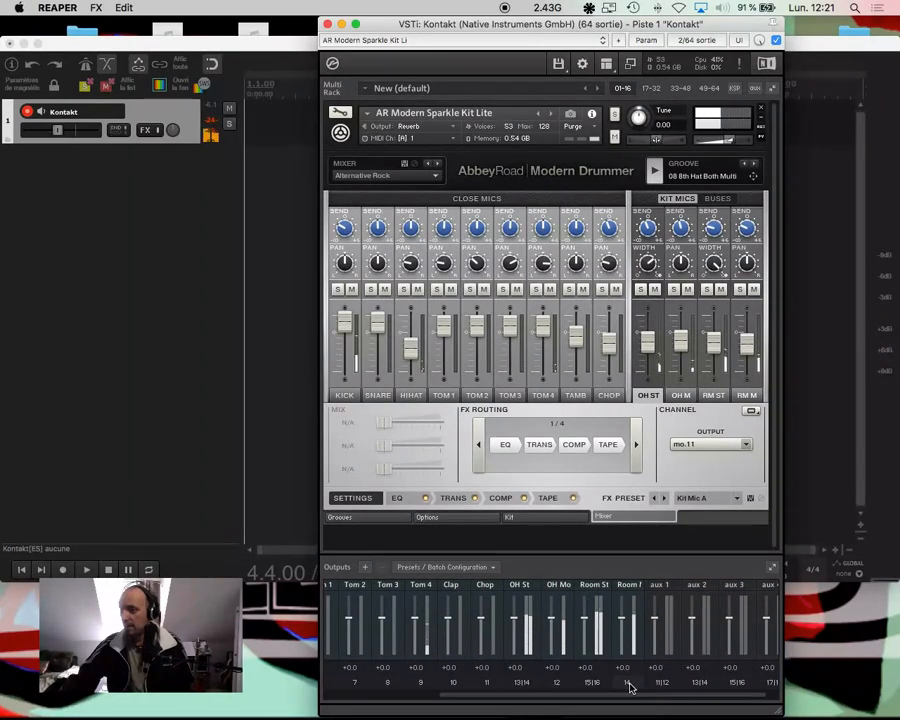
pyautogui.click(620, 622)
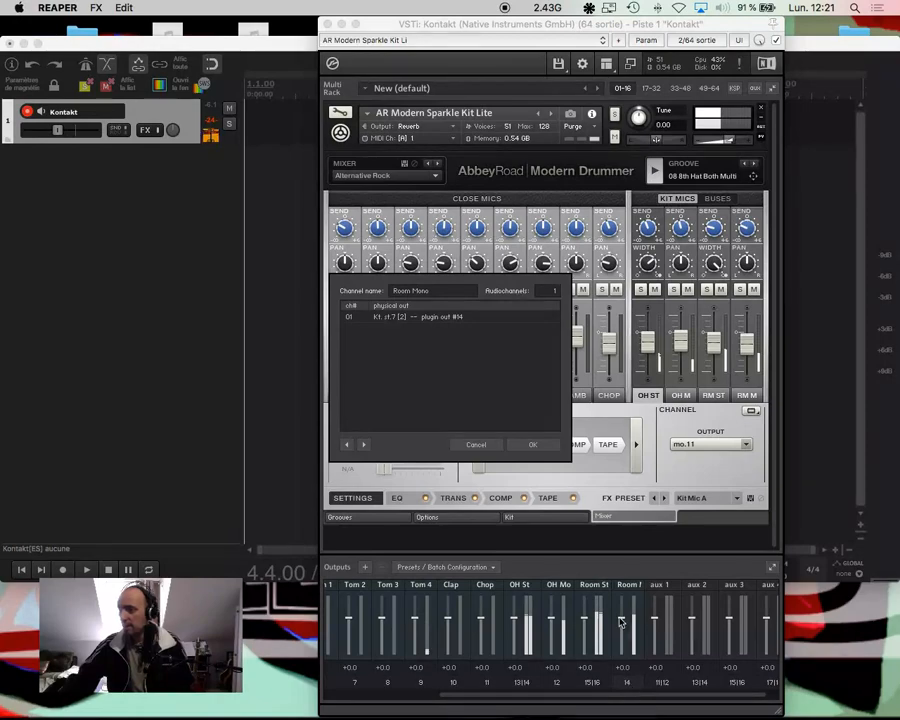
pyautogui.click(388, 318)
pyautogui.scroll(-5, 454, 374)
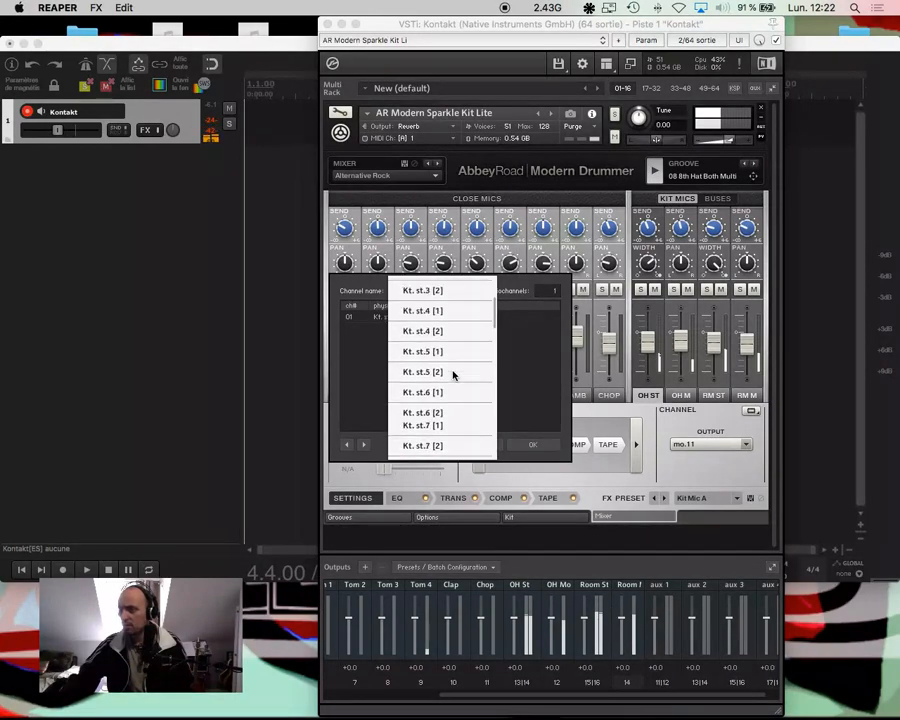
pyautogui.scroll(-3, 450, 420)
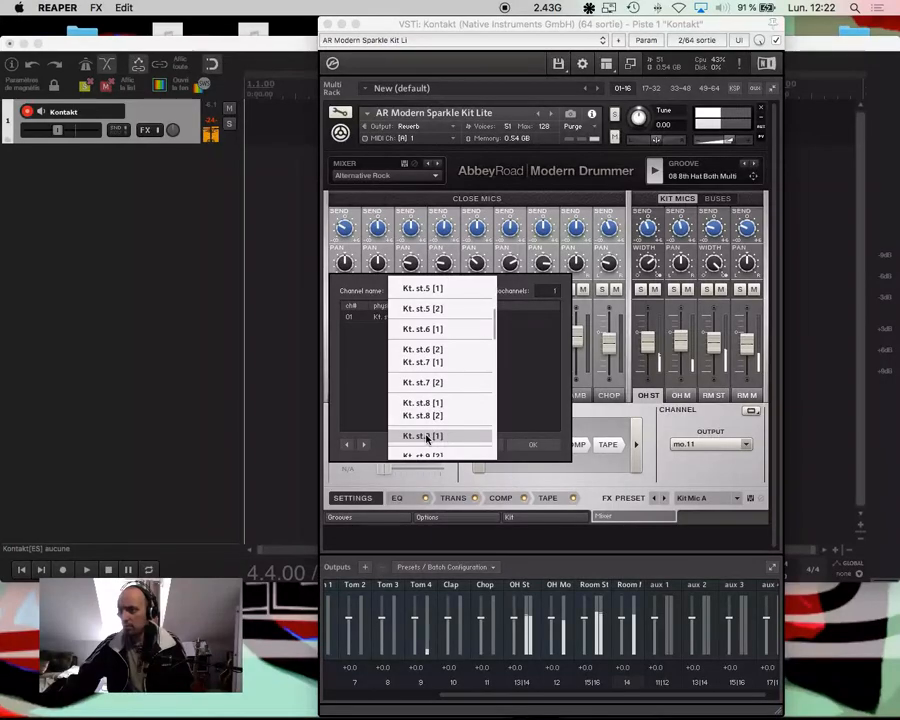
pyautogui.click(426, 434)
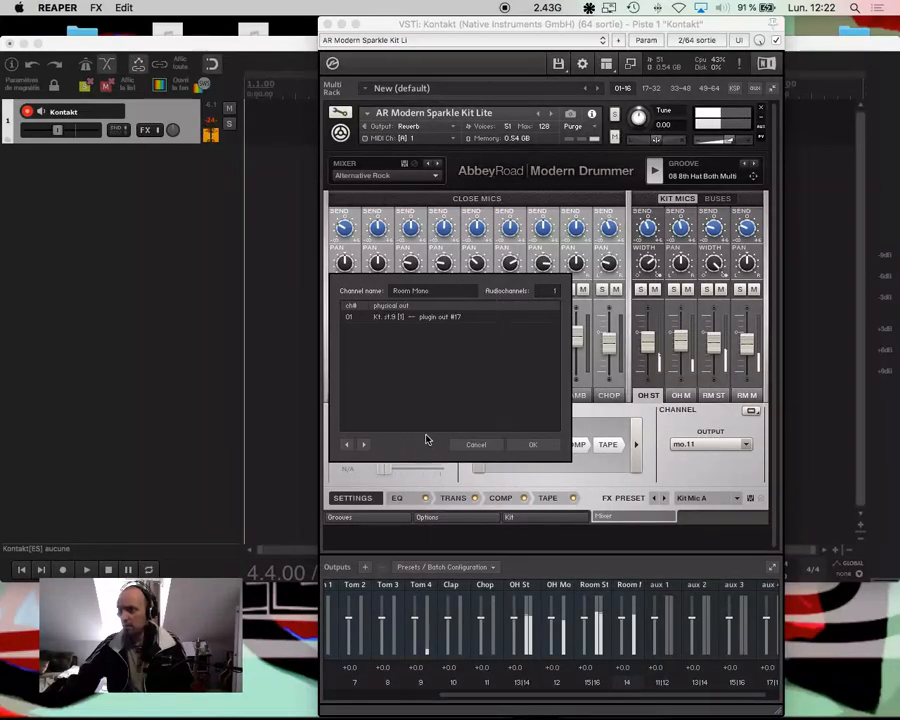
pyautogui.click(528, 445)
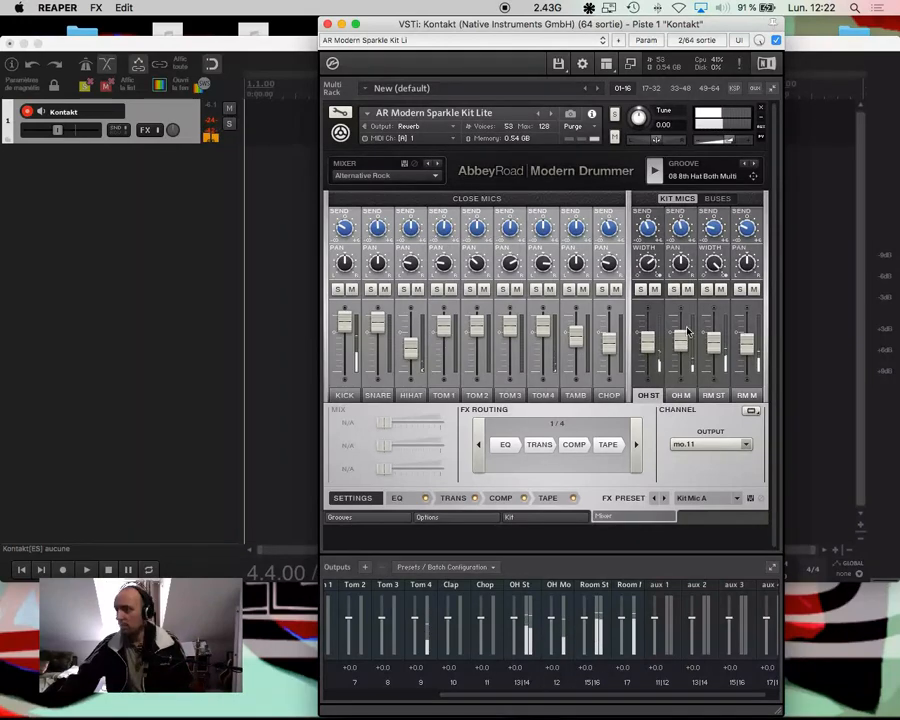
# Solo the mono and stereo room mics in turn to check their outputs, raising both faders slightly
pyautogui.click(741, 290)
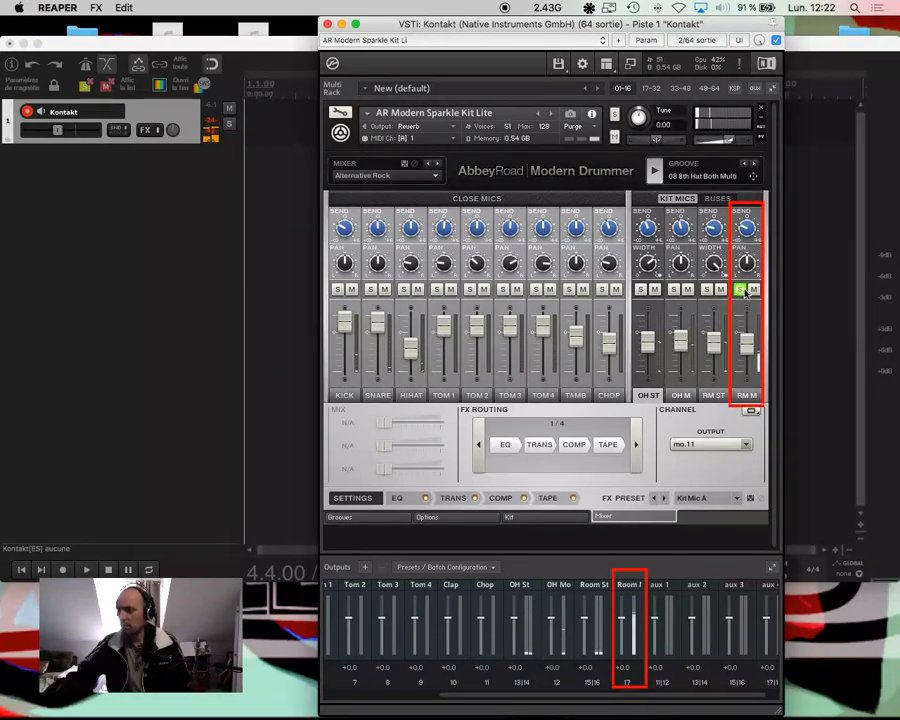
pyautogui.moveTo(747, 343)
pyautogui.mouseDown()
pyautogui.moveTo(748, 268)
pyautogui.moveTo(748, 326)
pyautogui.moveTo(711, 275)
pyautogui.mouseUp()
pyautogui.click(741, 290)
pyautogui.click(708, 290)
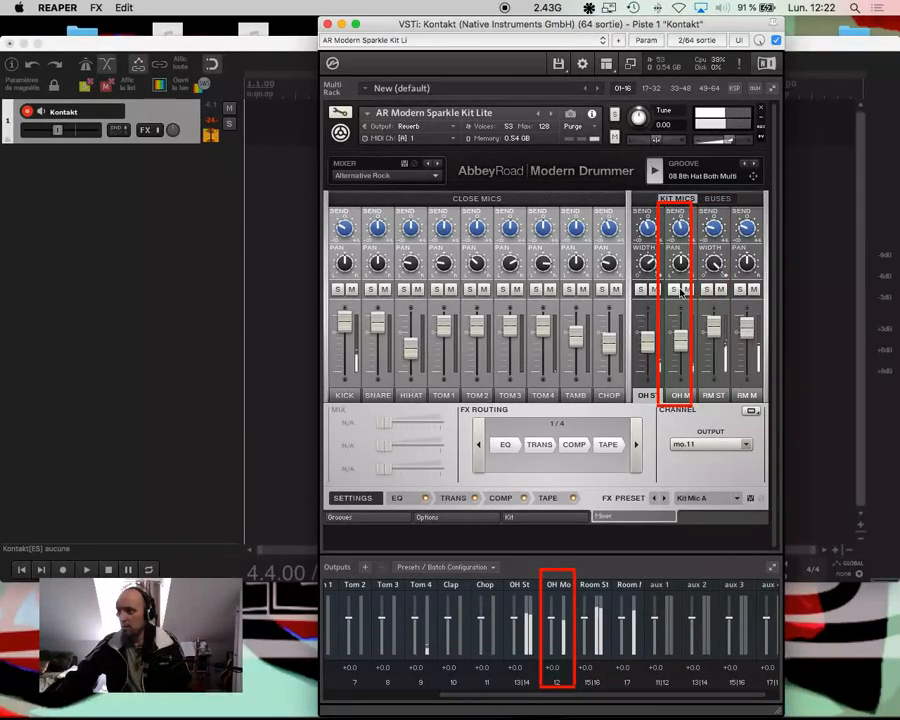
# Solo the mono and stereo overhead mics in turn to check their outputs, raising the stereo overhead fader slightly
pyautogui.click(676, 290)
pyautogui.click(677, 290)
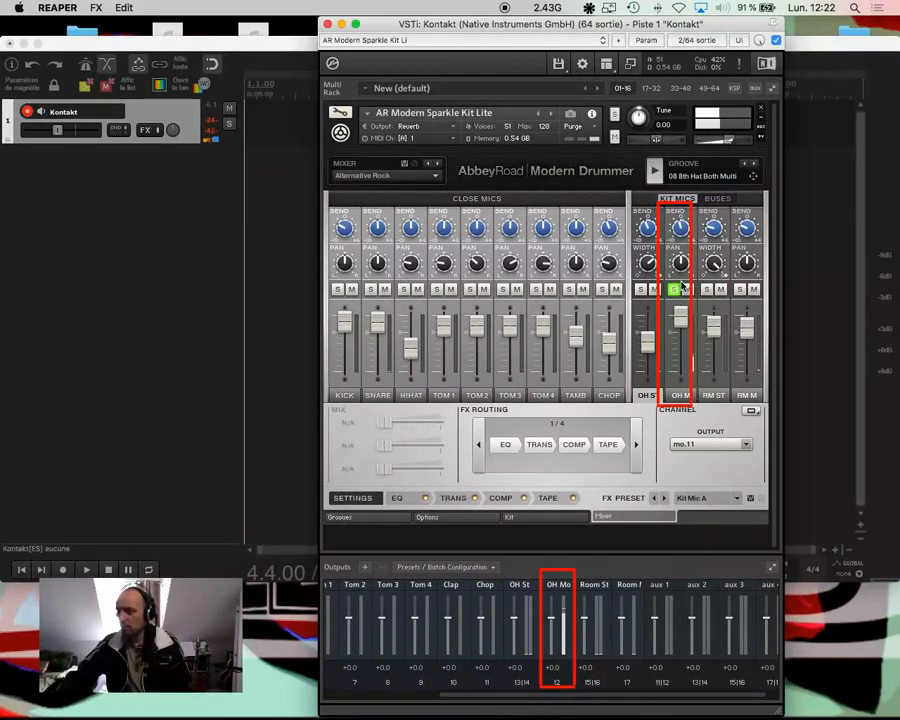
pyautogui.click(641, 290)
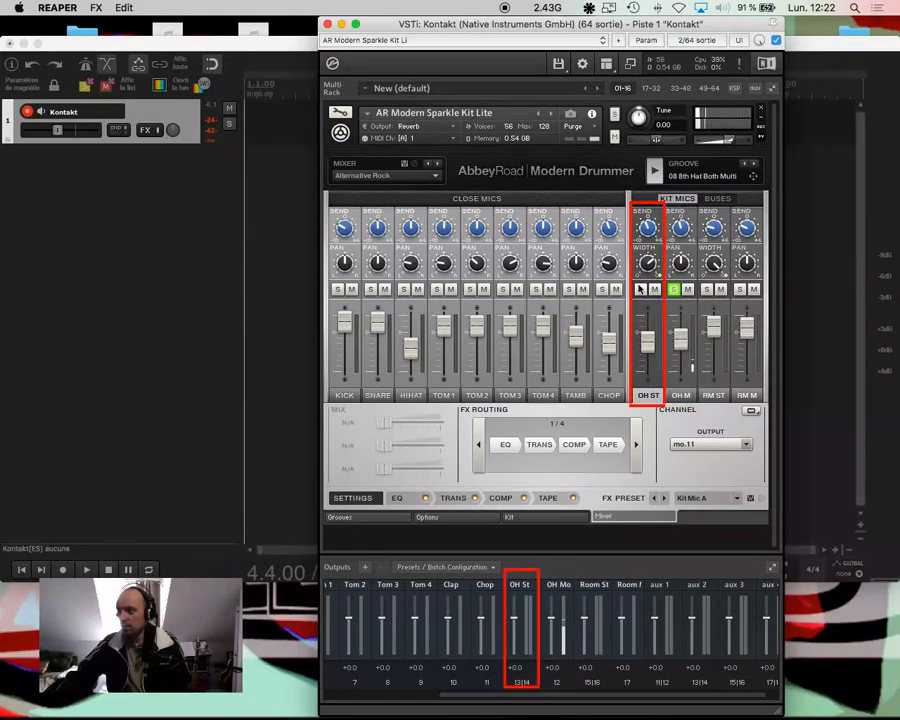
pyautogui.click(670, 291)
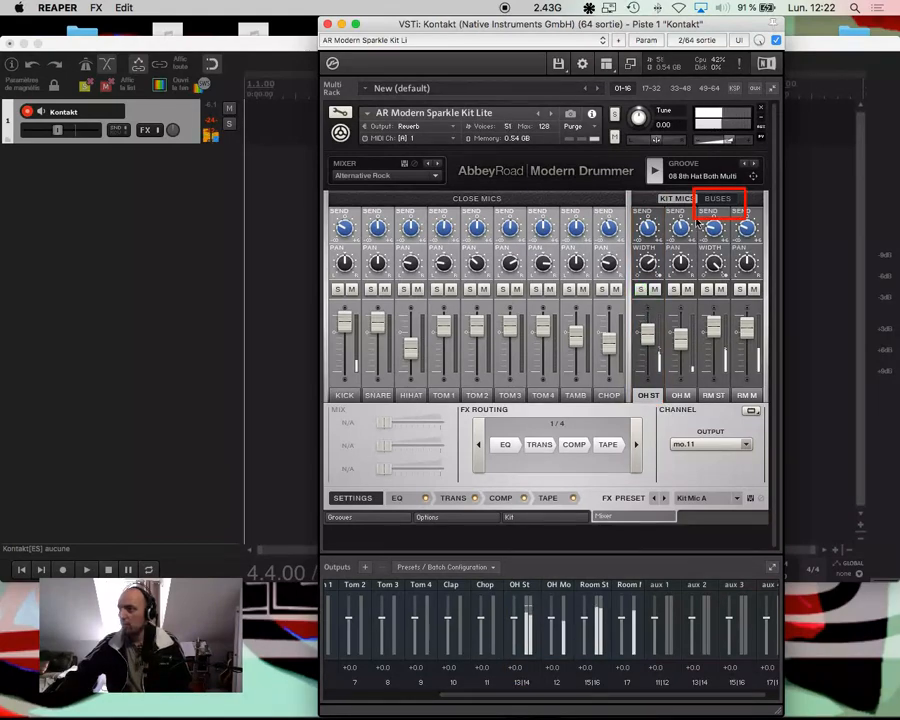
# Solo the reverb bus to check its signal on the Reverb output, and release the solo
pyautogui.click(717, 198)
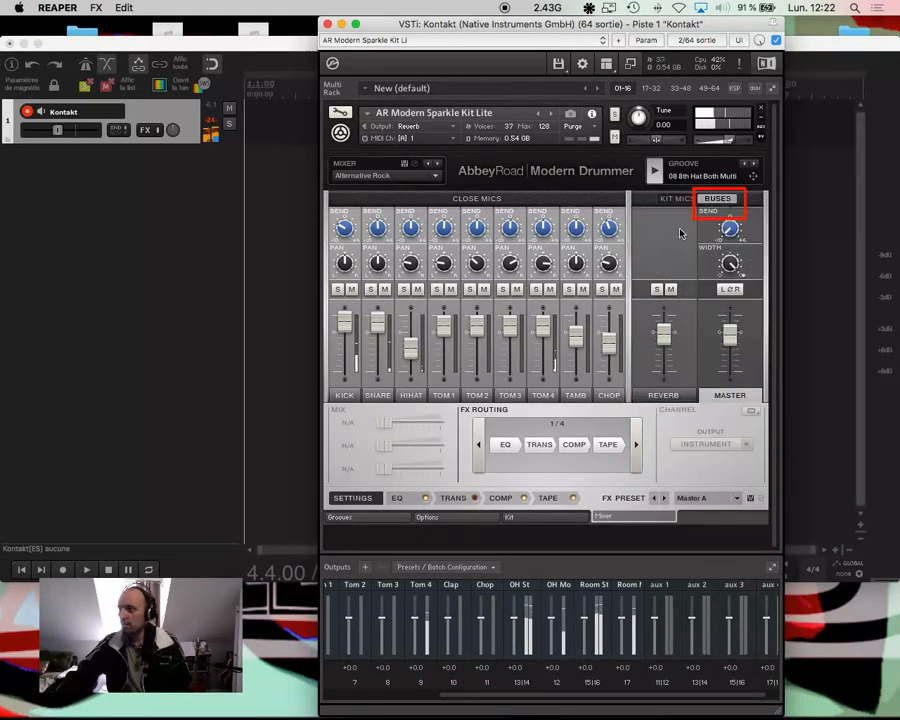
pyautogui.click(656, 289)
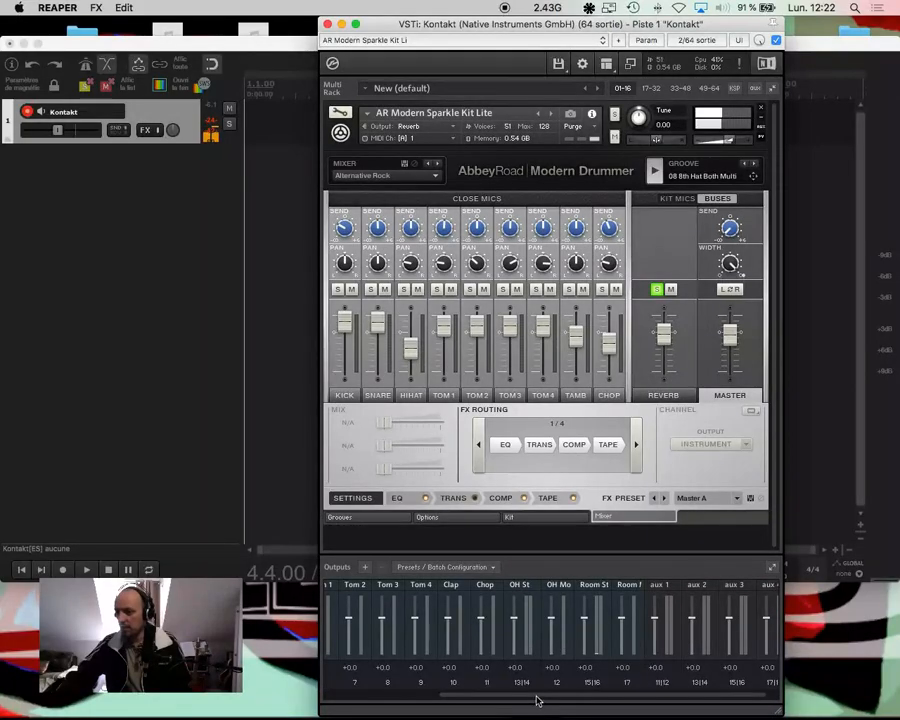
pyautogui.moveTo(538, 697); pyautogui.dragTo(365, 690)
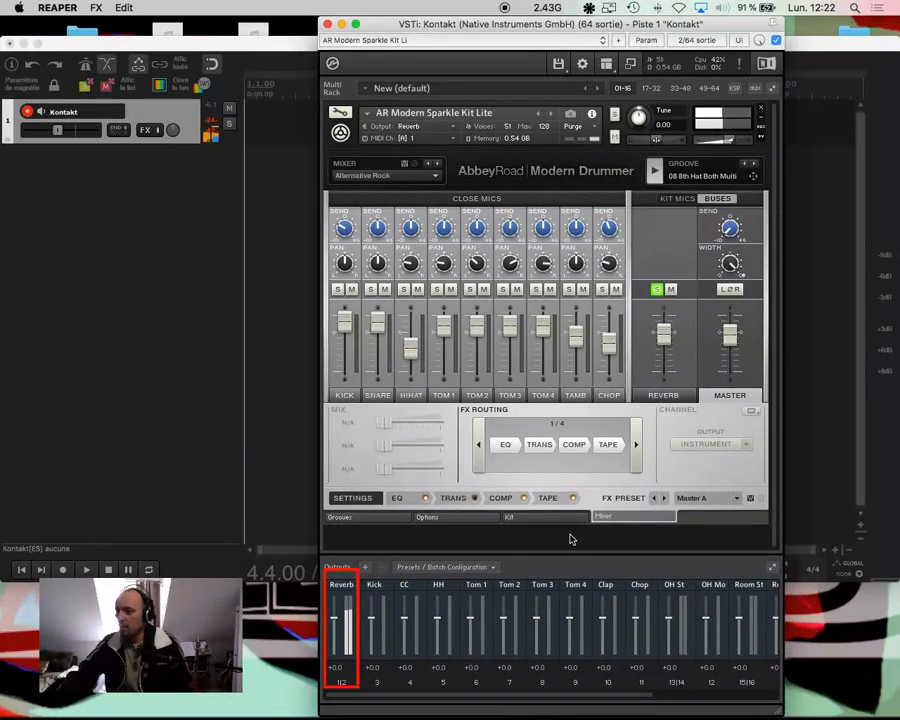
pyautogui.moveTo(526, 703); pyautogui.dragTo(560, 701)
pyautogui.click(657, 289)
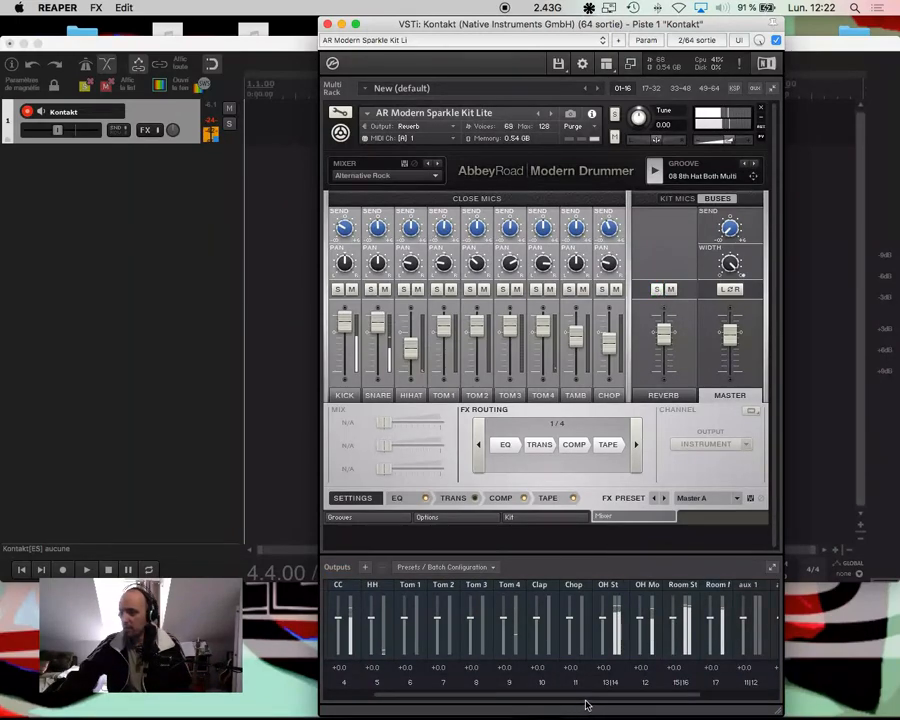
# Insert 14 new tracks below the Kontakt track in the REAPER project
pyautogui.moveTo(588, 699); pyautogui.dragTo(496, 695)
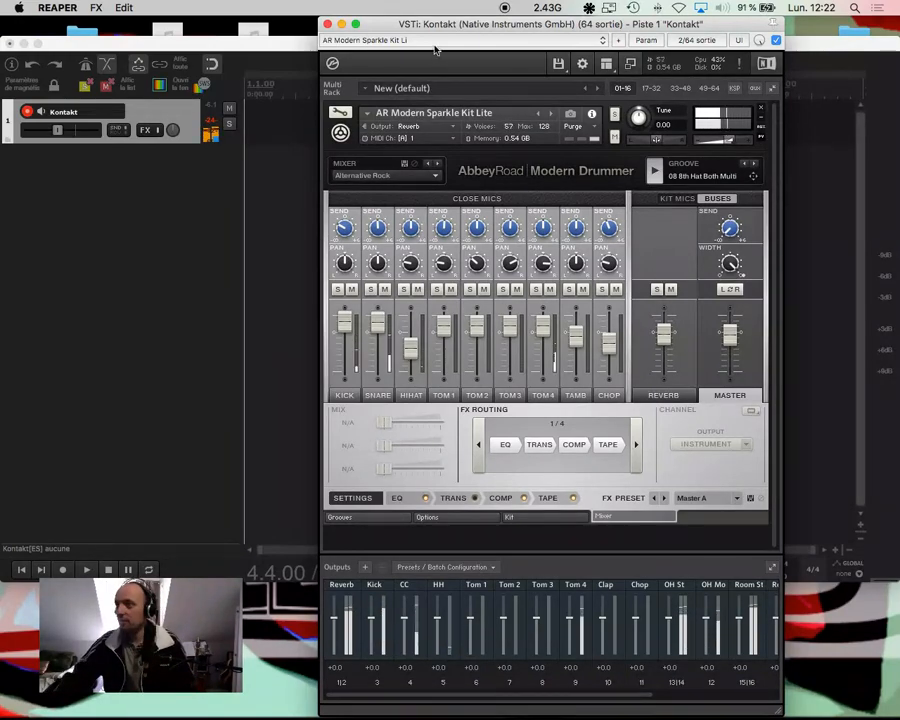
pyautogui.moveTo(425, 33); pyautogui.dragTo(475, 33)
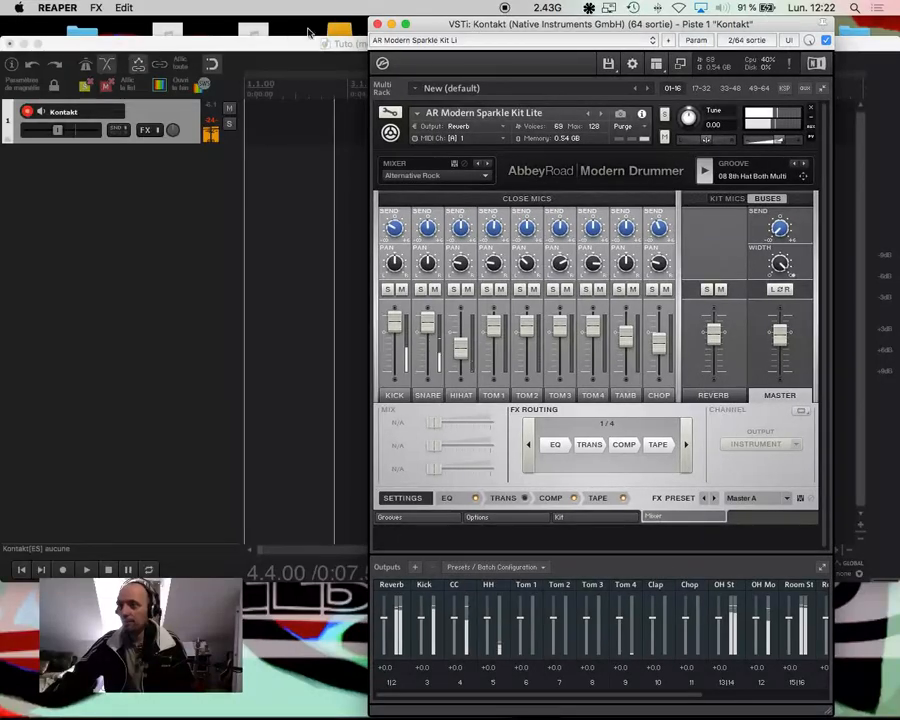
pyautogui.click(265, 40)
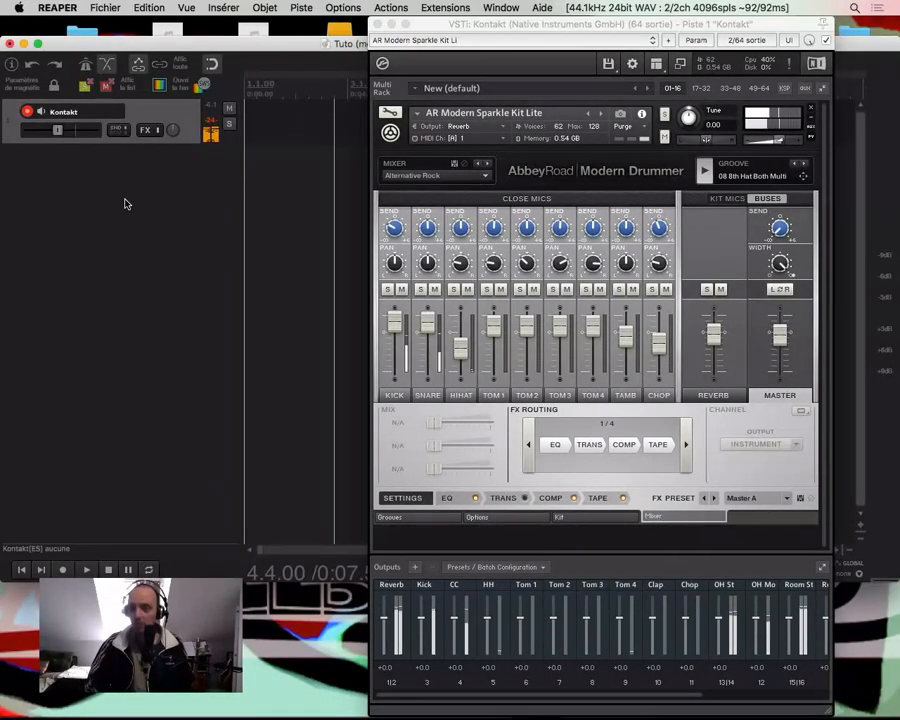
pyautogui.press('super+t')
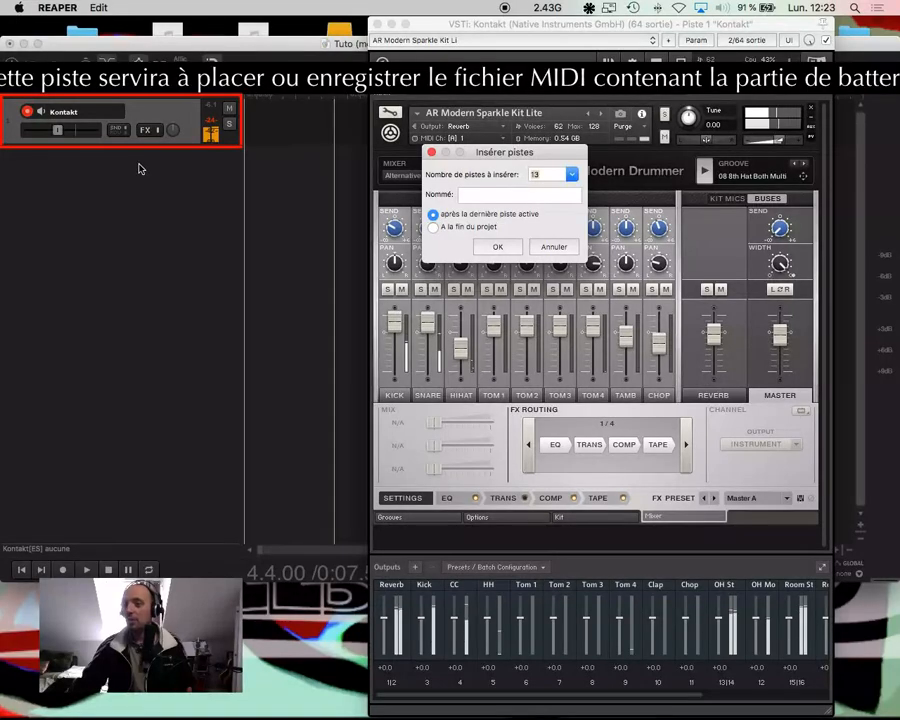
pyautogui.click(497, 247)
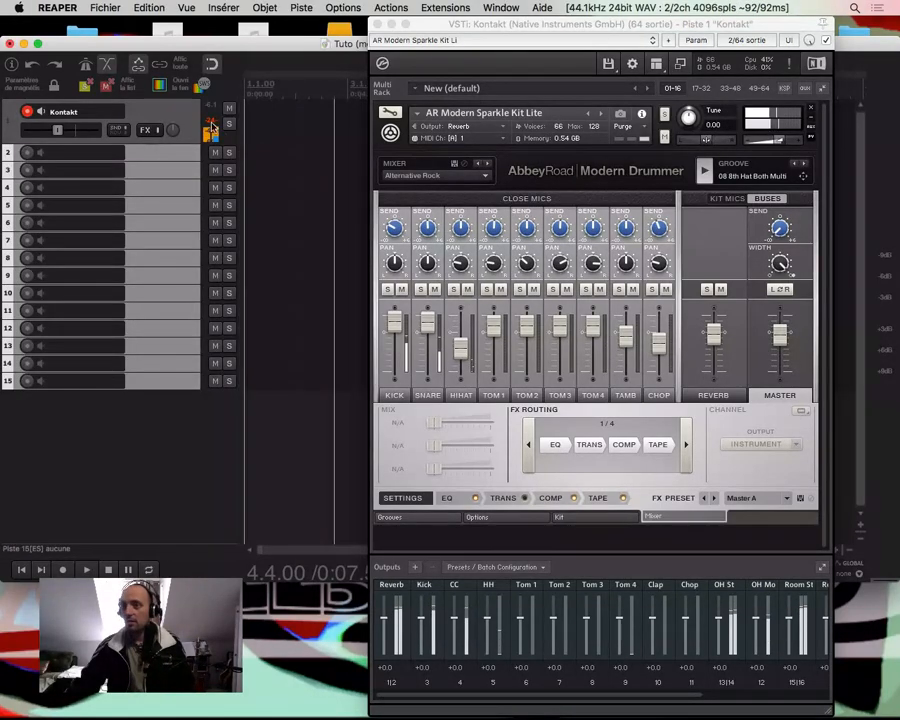
# In the Kontakt track's routing, disable the master send and set the track channels to 20
pyautogui.click(119, 131)
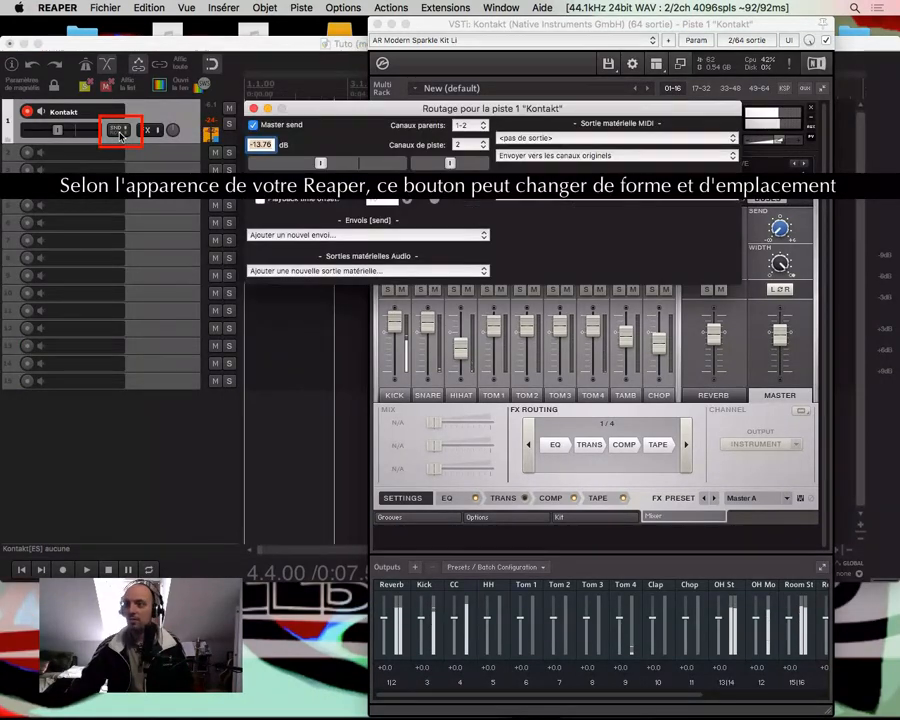
pyautogui.click(253, 125)
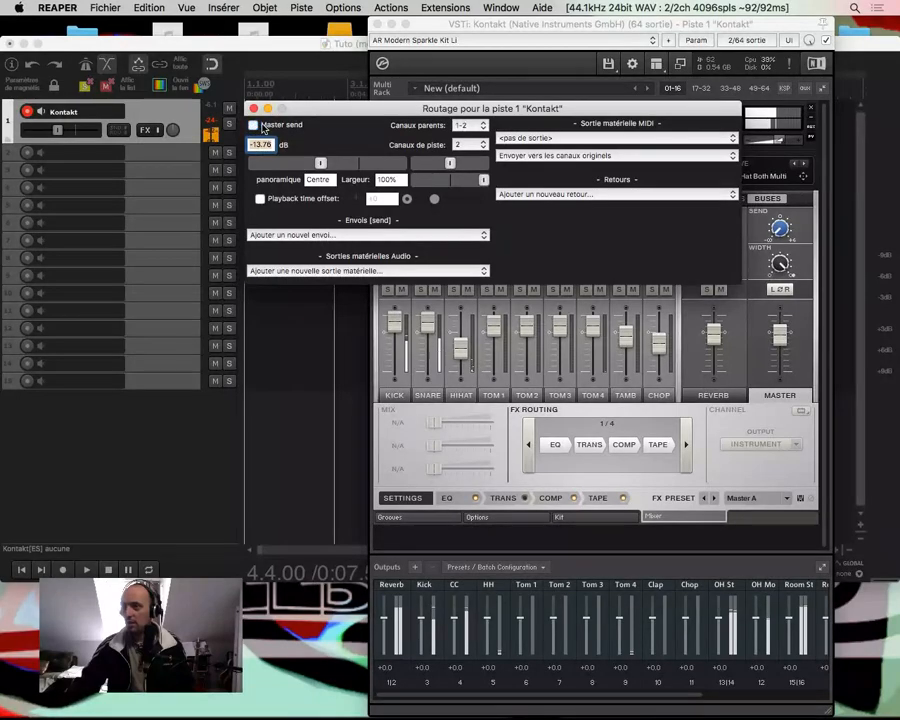
pyautogui.click(470, 147)
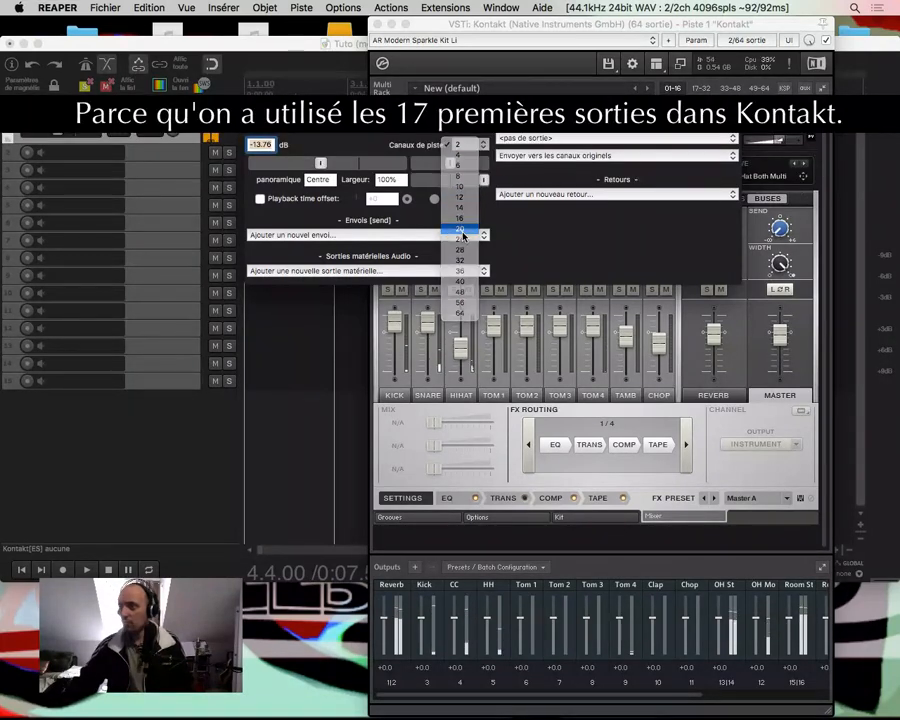
pyautogui.click(459, 229)
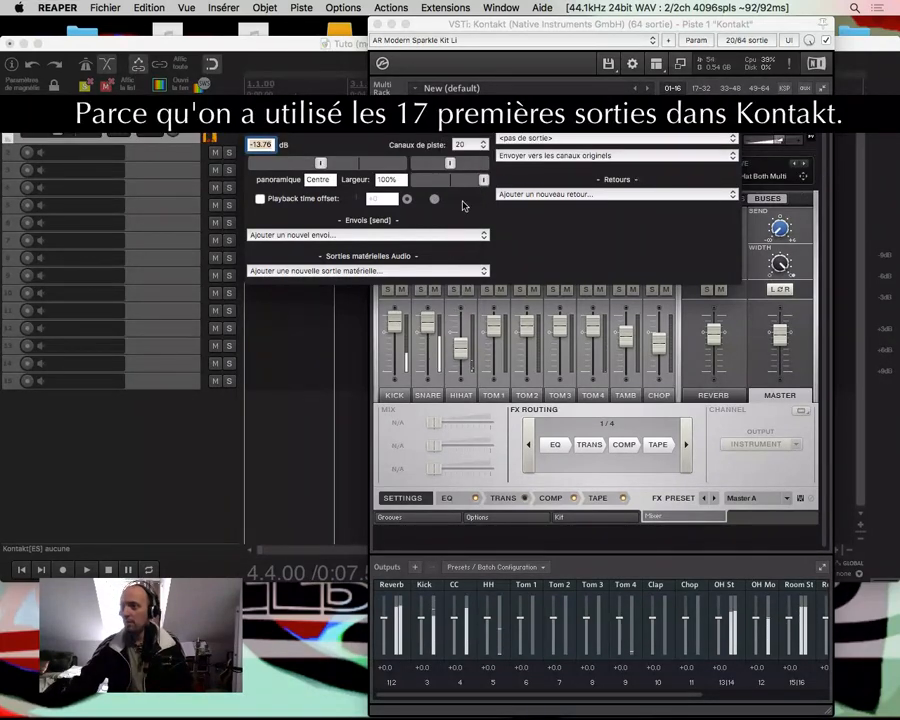
# Add sends from the Kontakt track to all other tracks, and lower its volume to about -28 dB
pyautogui.click(390, 236)
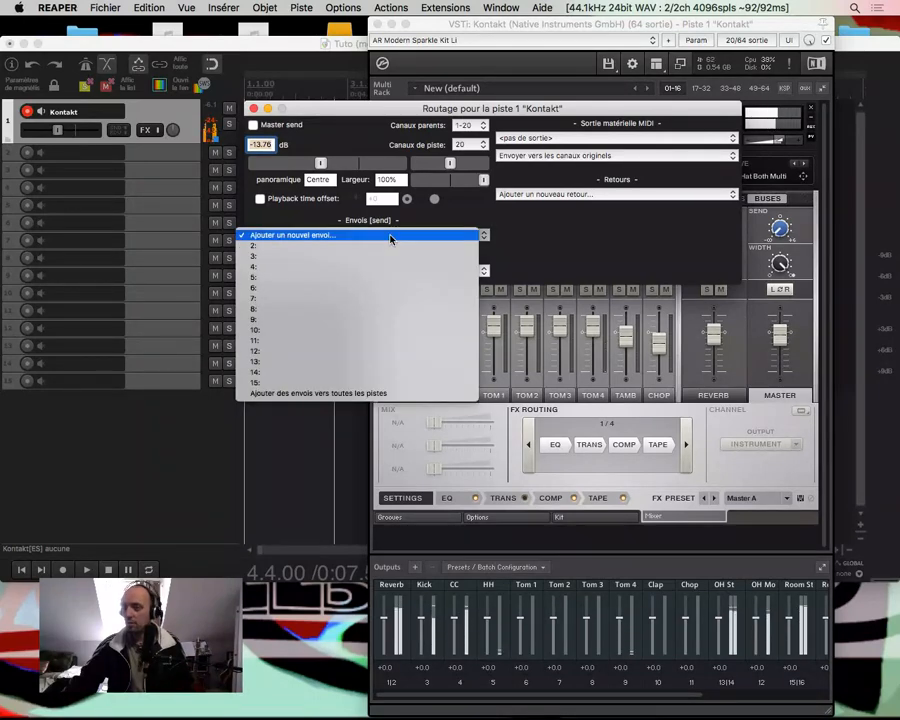
pyautogui.click(364, 394)
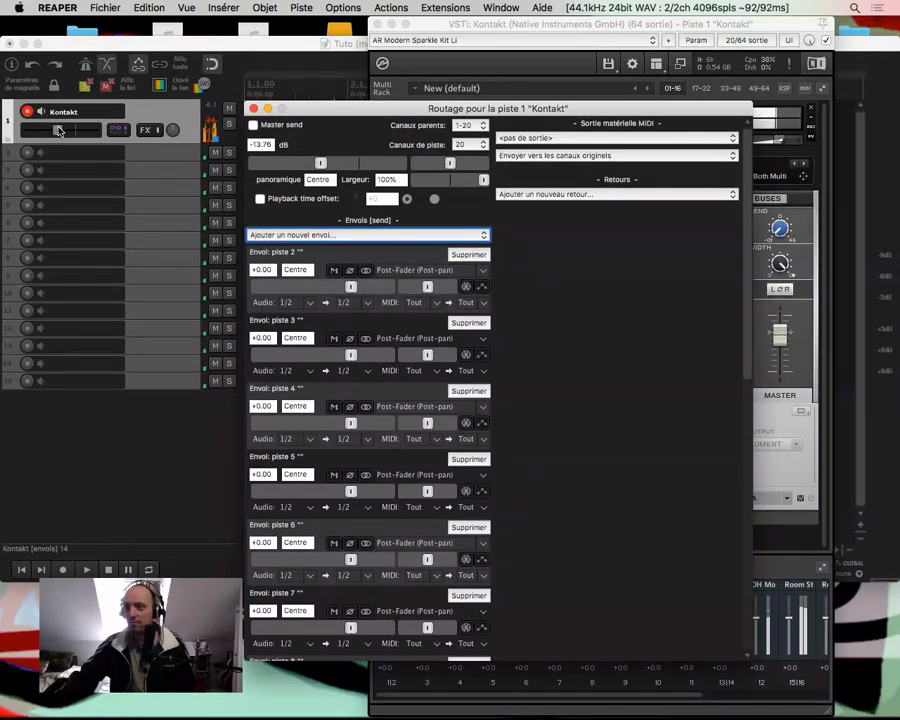
pyautogui.moveTo(58, 130); pyautogui.dragTo(43, 130)
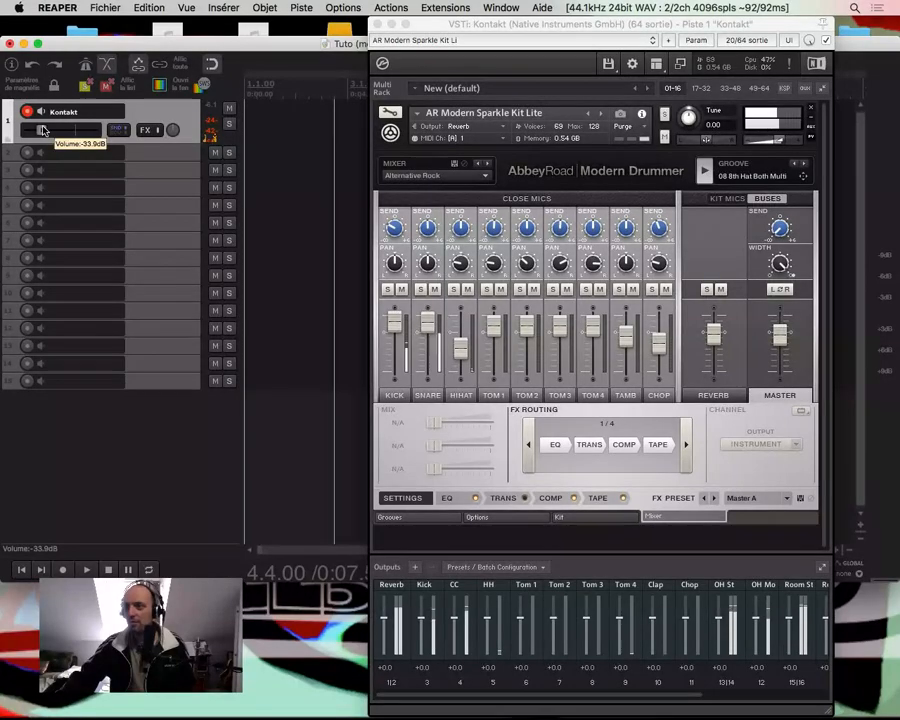
# Reopen the Kontakt track's routing beside the Kontakt outputs and set the send to track 3 to mono source 3
pyautogui.click(104, 130)
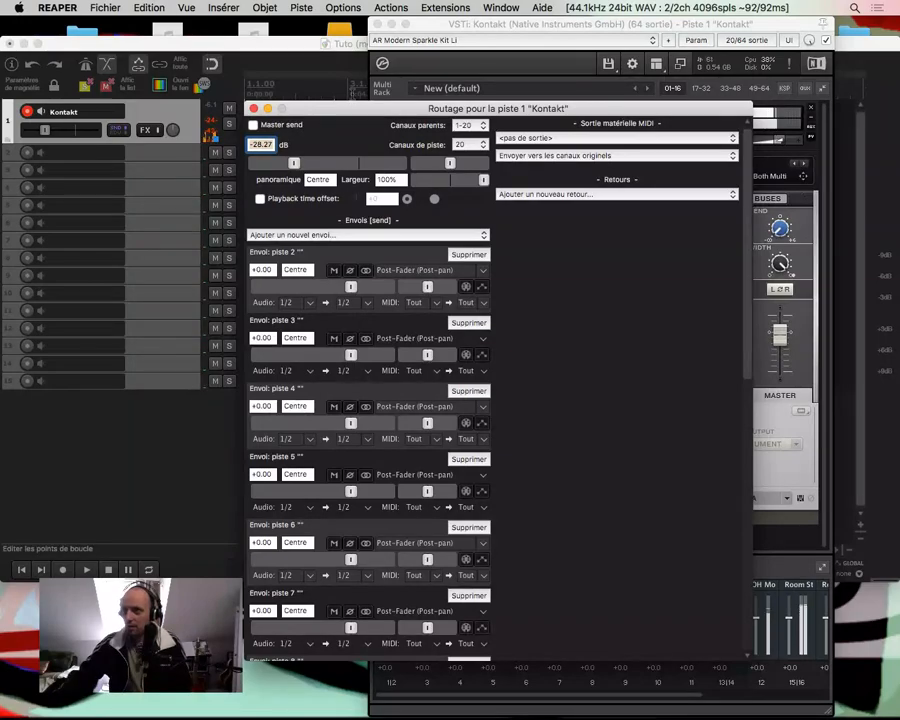
pyautogui.moveTo(355, 106); pyautogui.dragTo(150, 55)
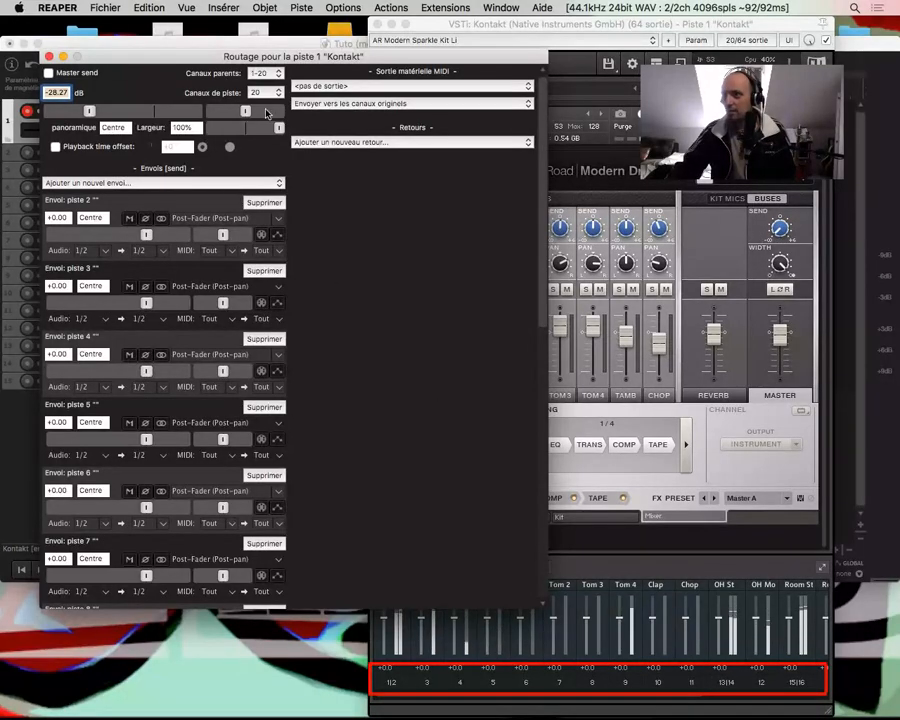
pyautogui.moveTo(194, 57); pyautogui.dragTo(178, 25)
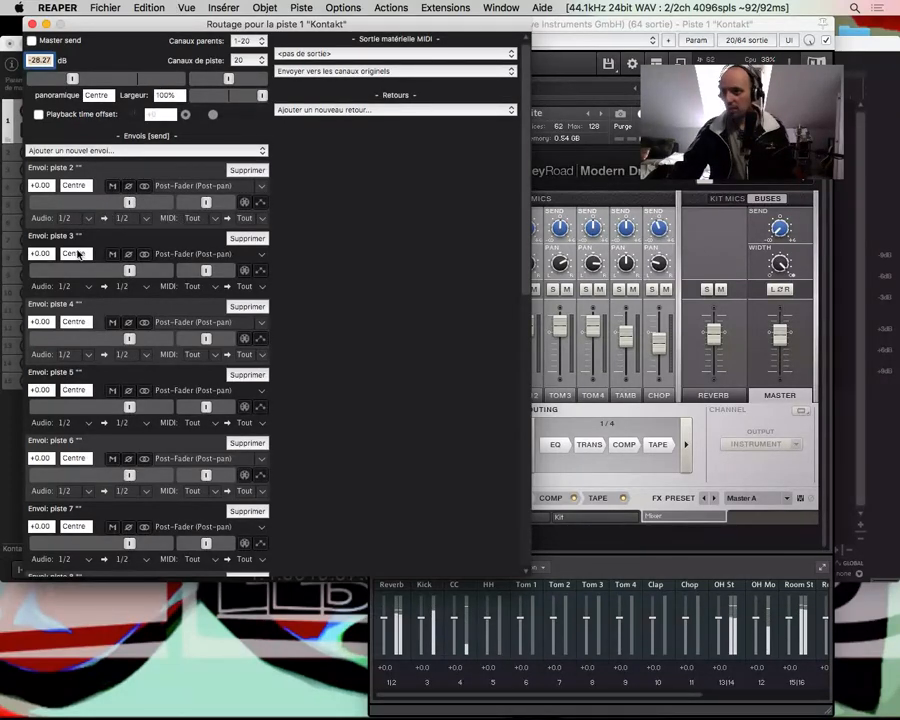
pyautogui.click(69, 289)
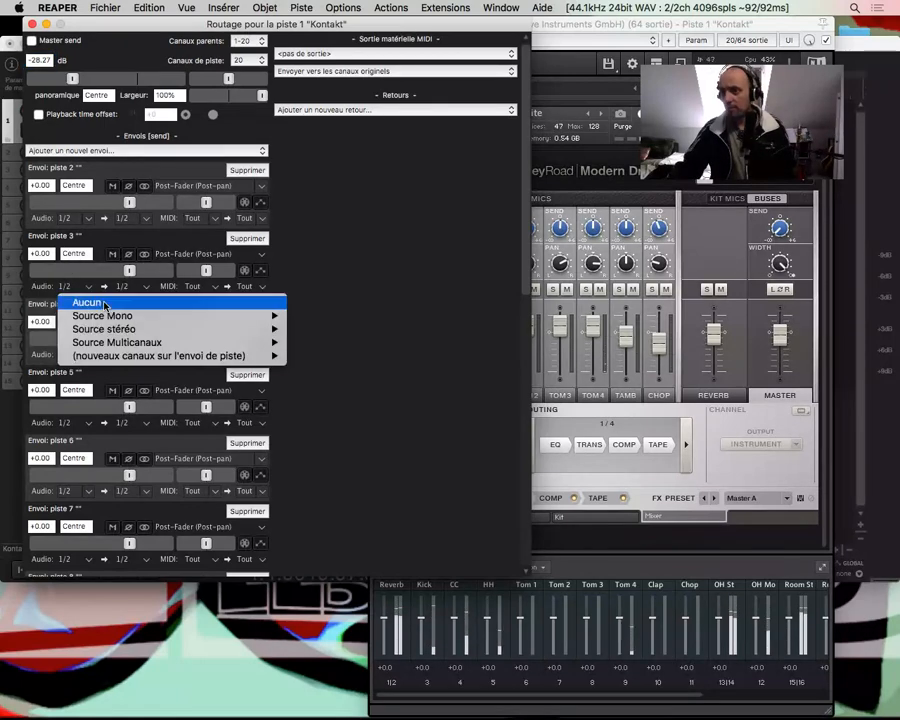
pyautogui.moveTo(121, 317)
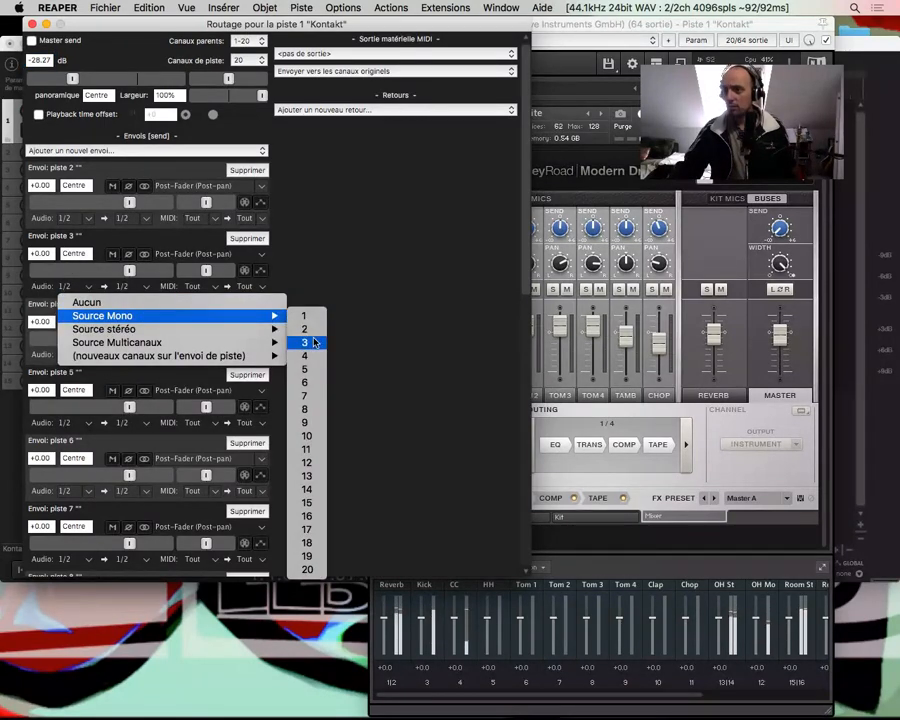
pyautogui.click(314, 343)
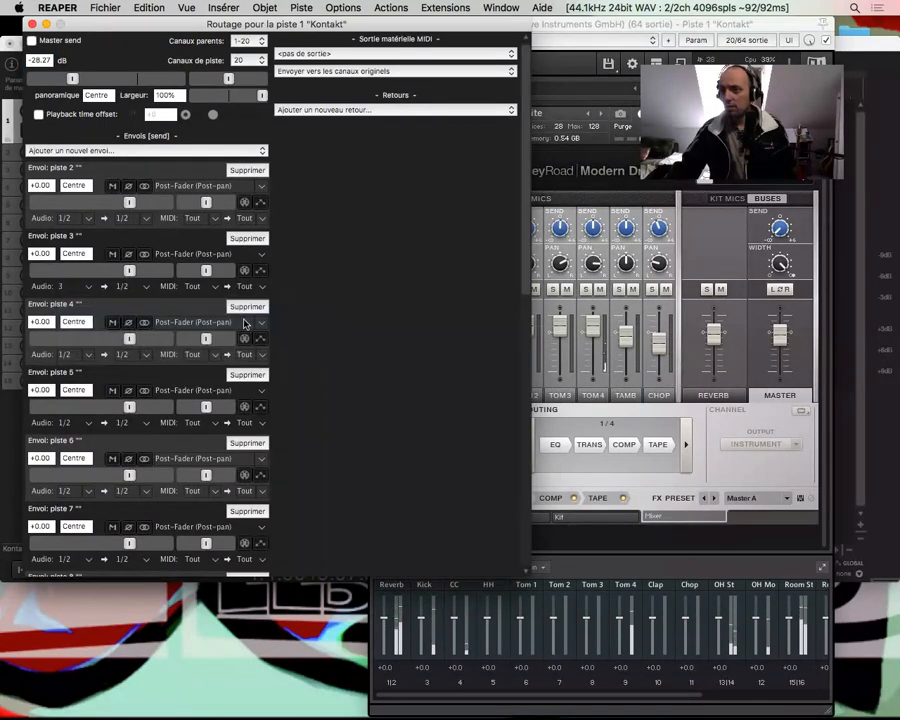
# Set the send to track 4 to mono source 4 and the send to track 5 to mono source 5
pyautogui.click(70, 356)
pyautogui.moveTo(124, 384)
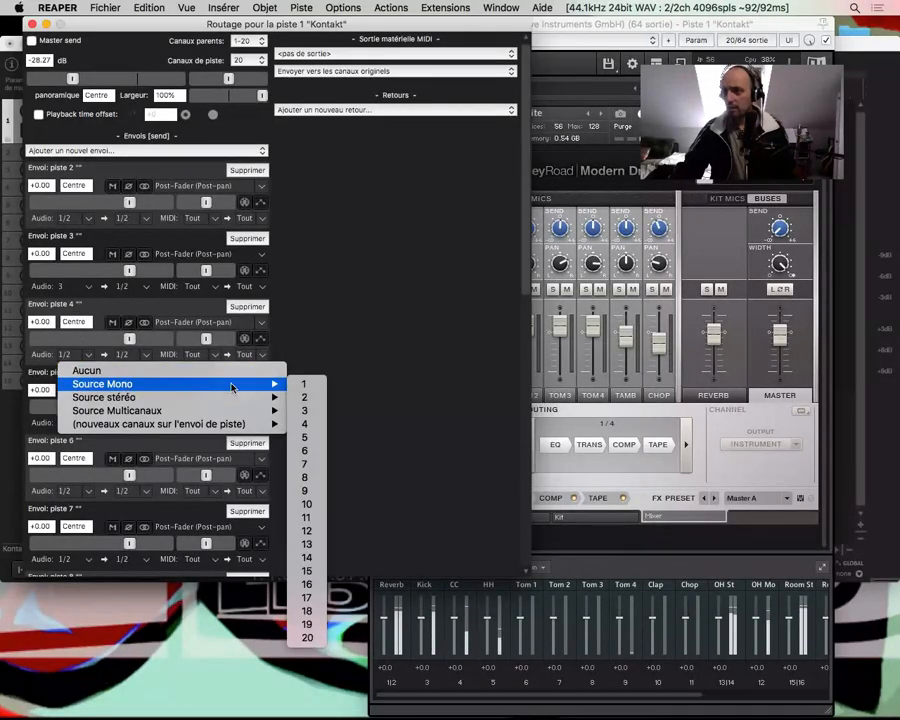
pyautogui.click(304, 423)
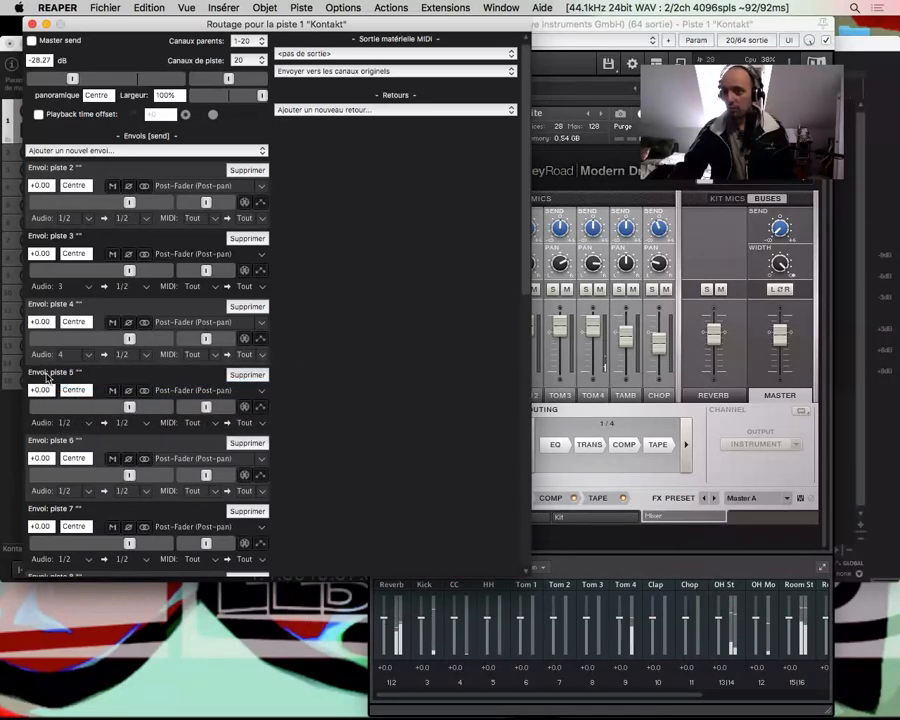
pyautogui.click(70, 422)
pyautogui.moveTo(194, 452)
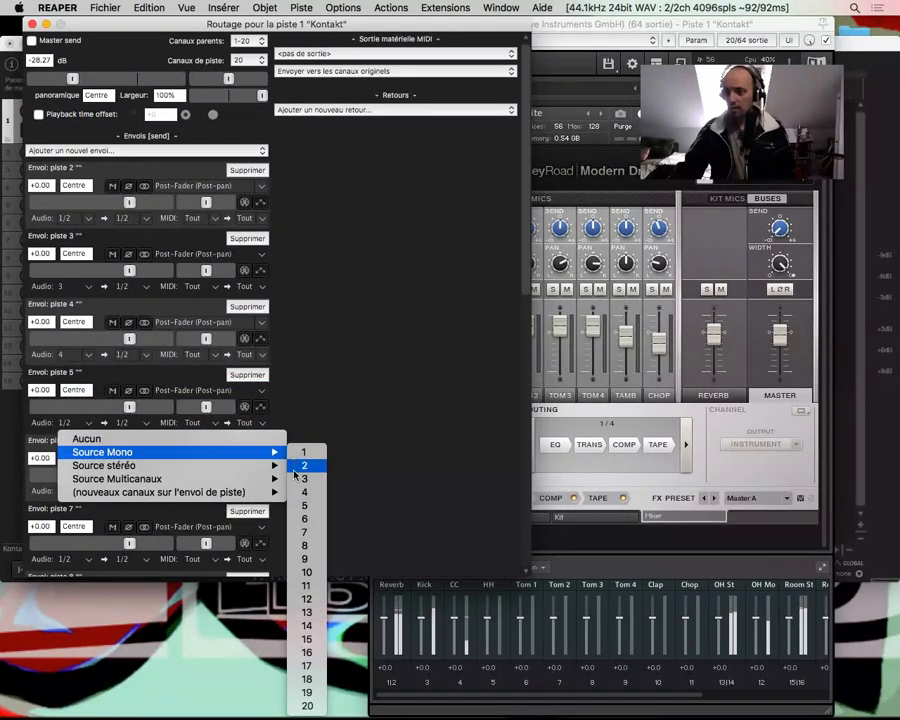
pyautogui.click(302, 503)
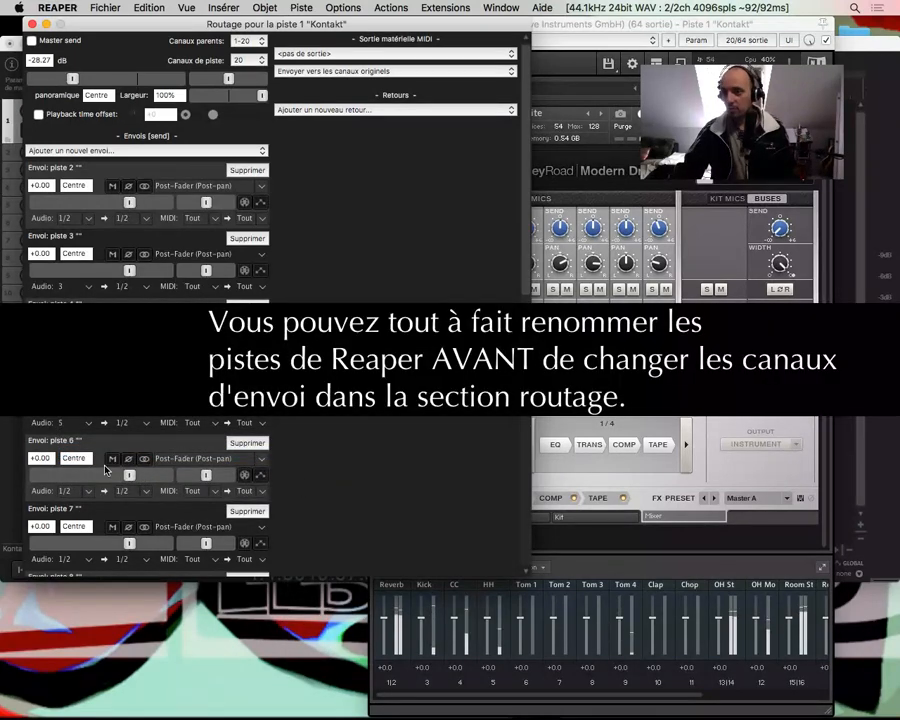
# Set the send to track 6 to mono source 6
pyautogui.scroll(-3, 104, 463)
pyautogui.click(66, 421)
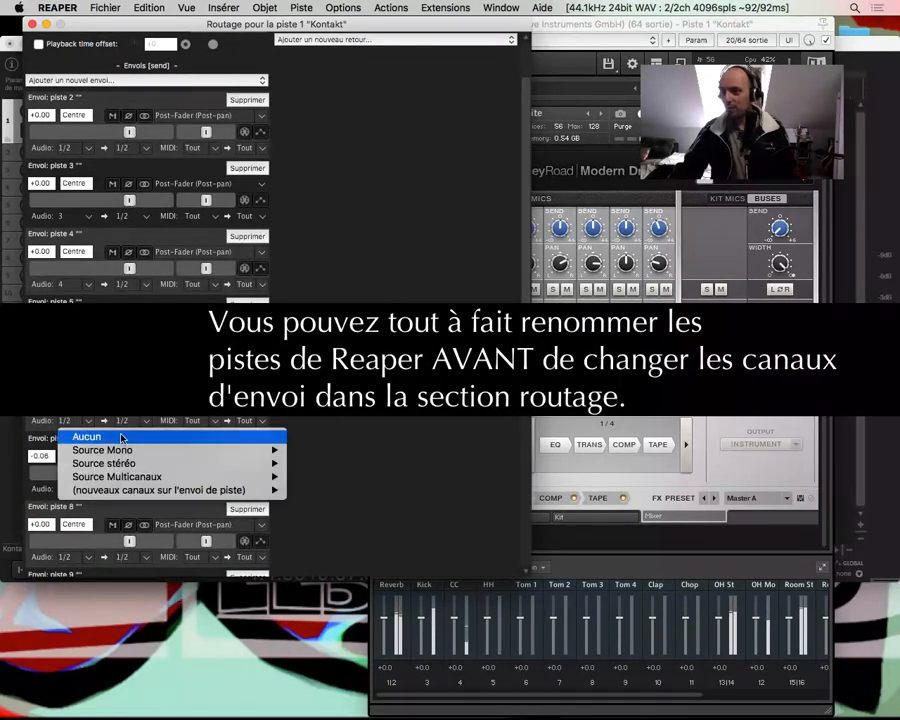
pyautogui.moveTo(197, 451)
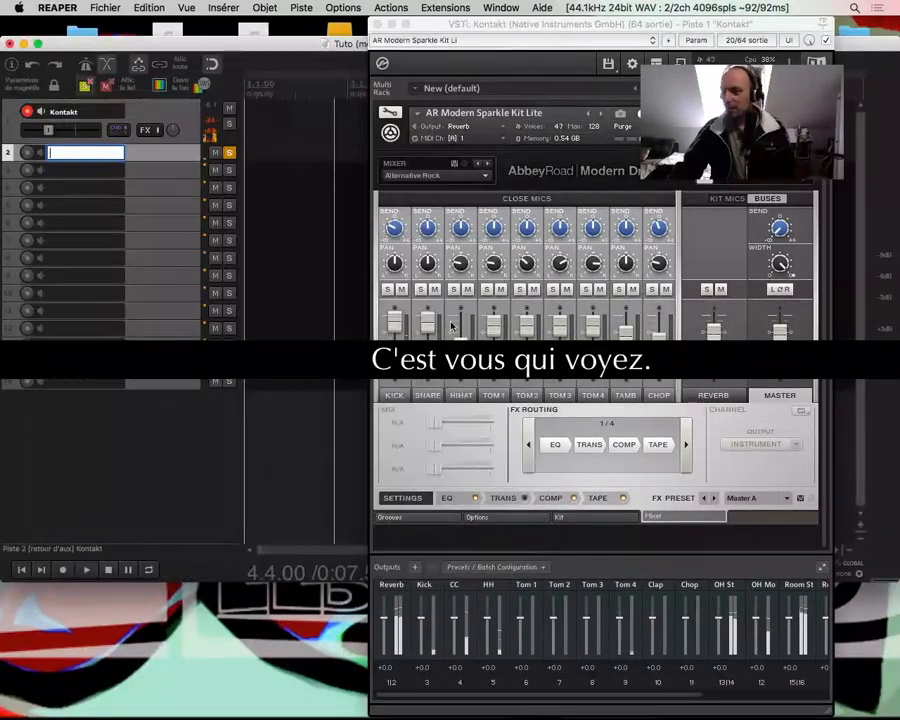
# Name tracks 2 to 12 Reverb, Kick, CC, HH, Tom 1, Tom 2, Tom 3, Tom 4, Tamb, Chop and OH St
pyautogui.write('ReverbKickCCHHTom 1')
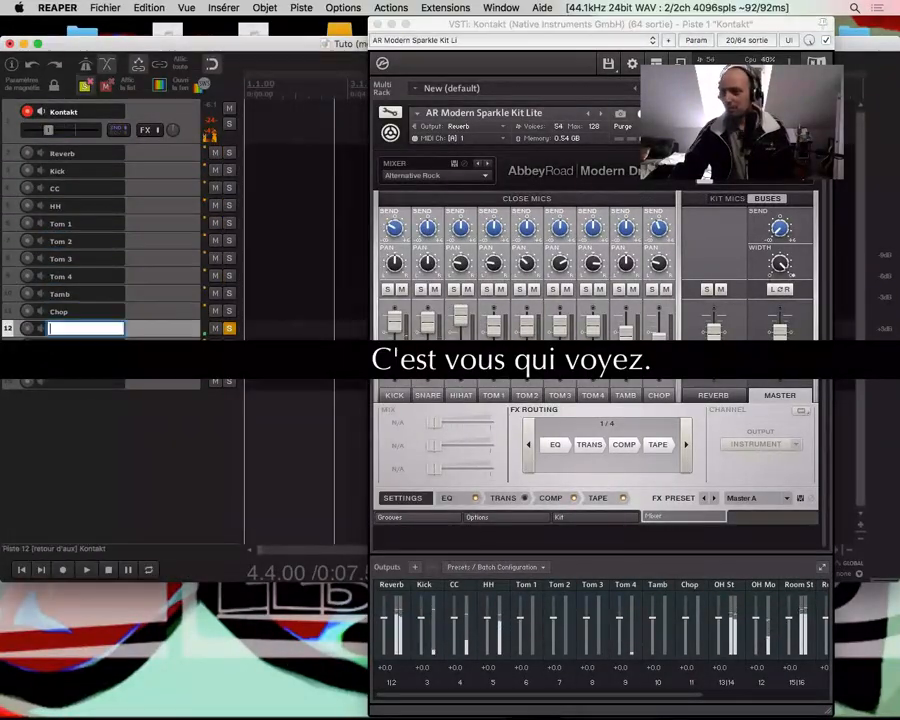
pyautogui.write('OH St')
pyautogui.click(727, 198)
pyautogui.click(757, 289)
pyautogui.click(495, 567)
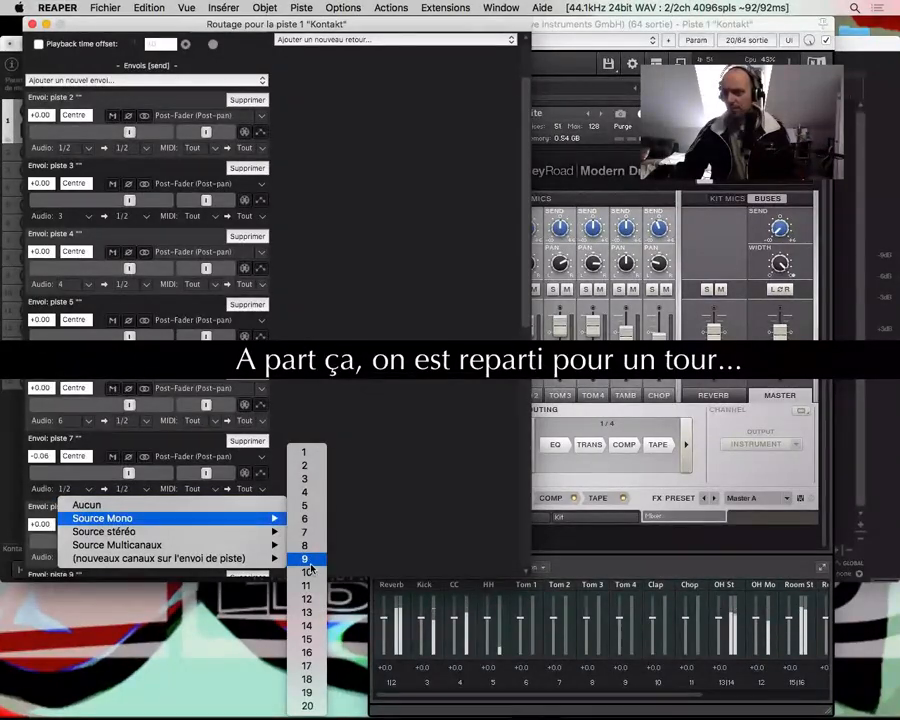
# Set the send to track 7 to mono source 7 and the send to track 8 to mono source 8
pyautogui.click(305, 532)
pyautogui.scroll(-3, 135, 507)
pyautogui.click(83, 519)
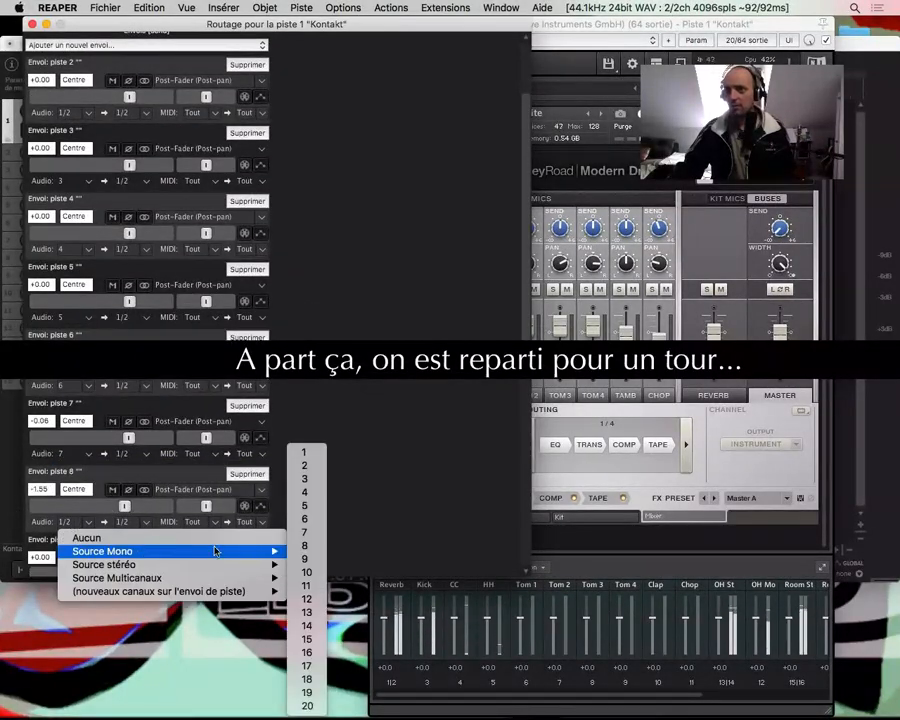
pyautogui.click(305, 543)
# Set the sends to tracks 9, 10 and 11 to mono sources 9, 10 and 11 respectively
pyautogui.scroll(-6, 316, 512)
pyautogui.click(86, 168)
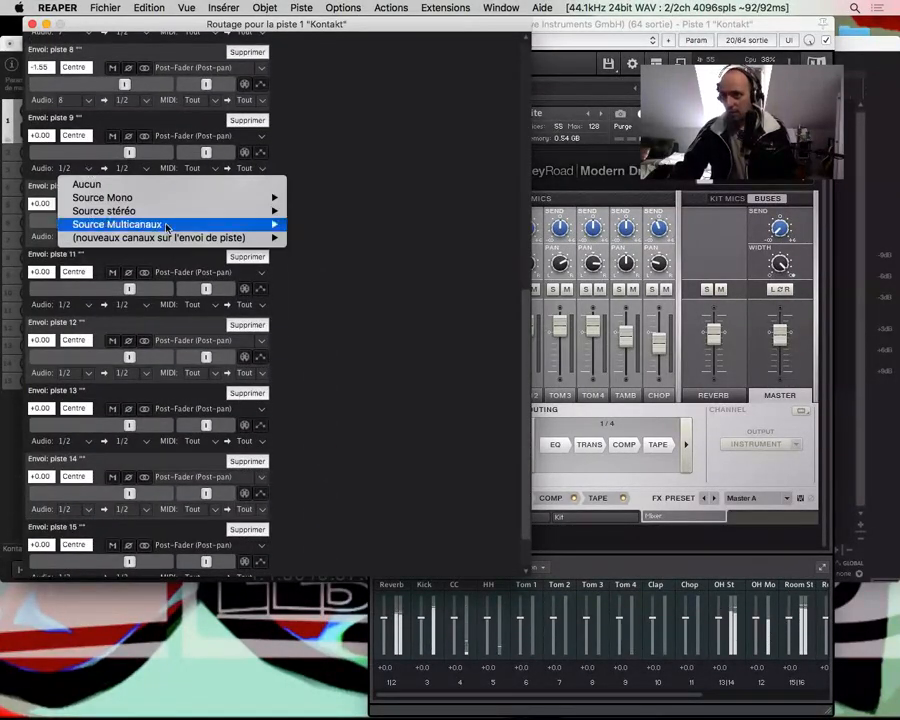
pyautogui.click(304, 290)
pyautogui.click(61, 238)
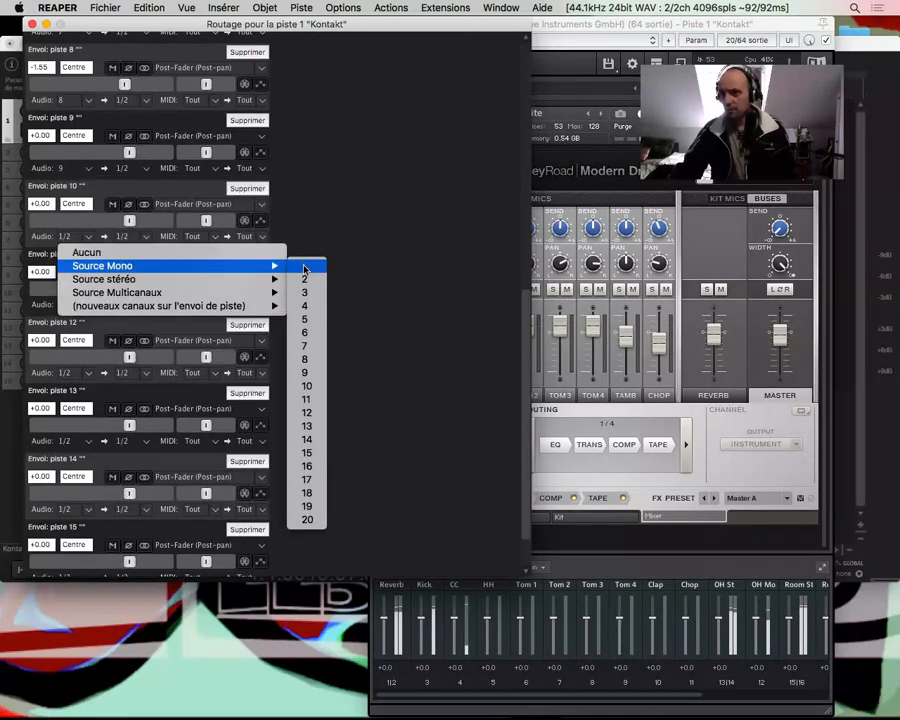
pyautogui.click(304, 380)
pyautogui.click(67, 303)
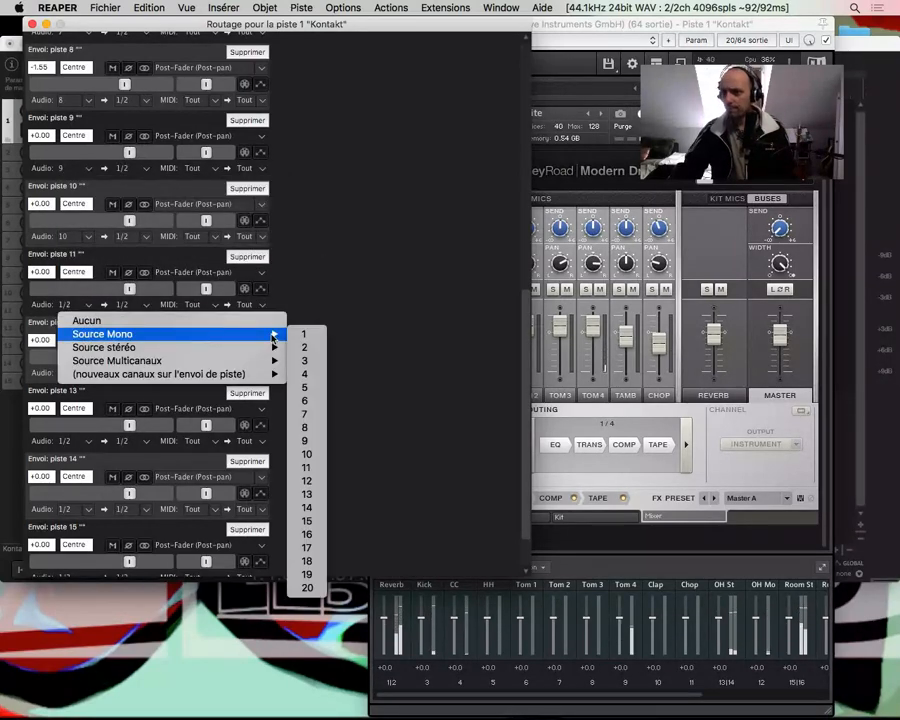
pyautogui.click(305, 465)
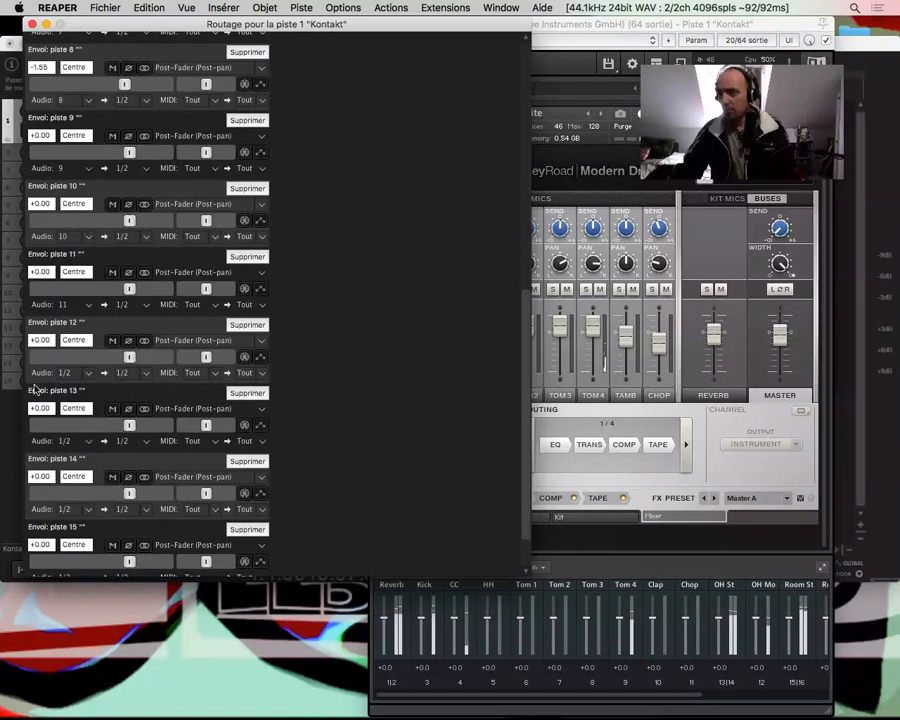
# Set the send to track 12 to stereo source 13/14
pyautogui.click(68, 377)
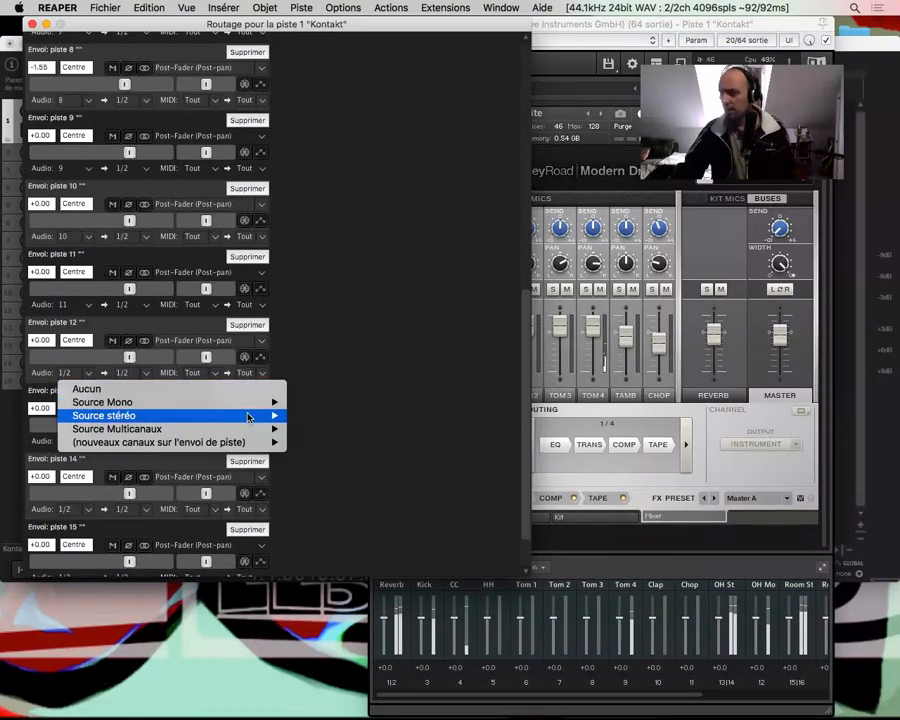
pyautogui.moveTo(270, 415)
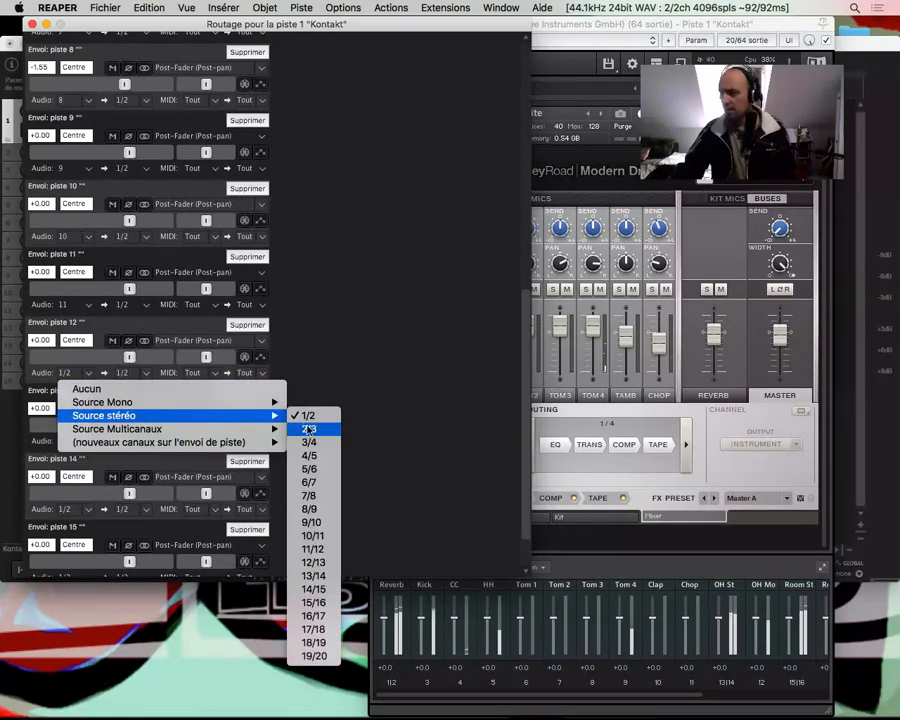
pyautogui.click(322, 576)
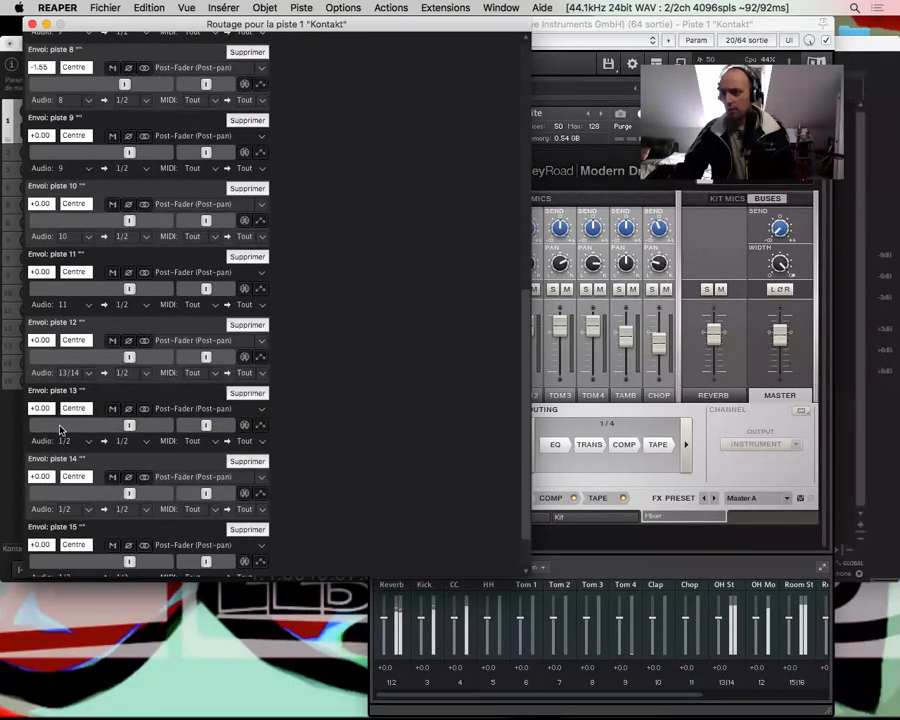
# Set the send to track 13 to mono source 12 and the send to track 14 to stereo source 15/16
pyautogui.click(66, 441)
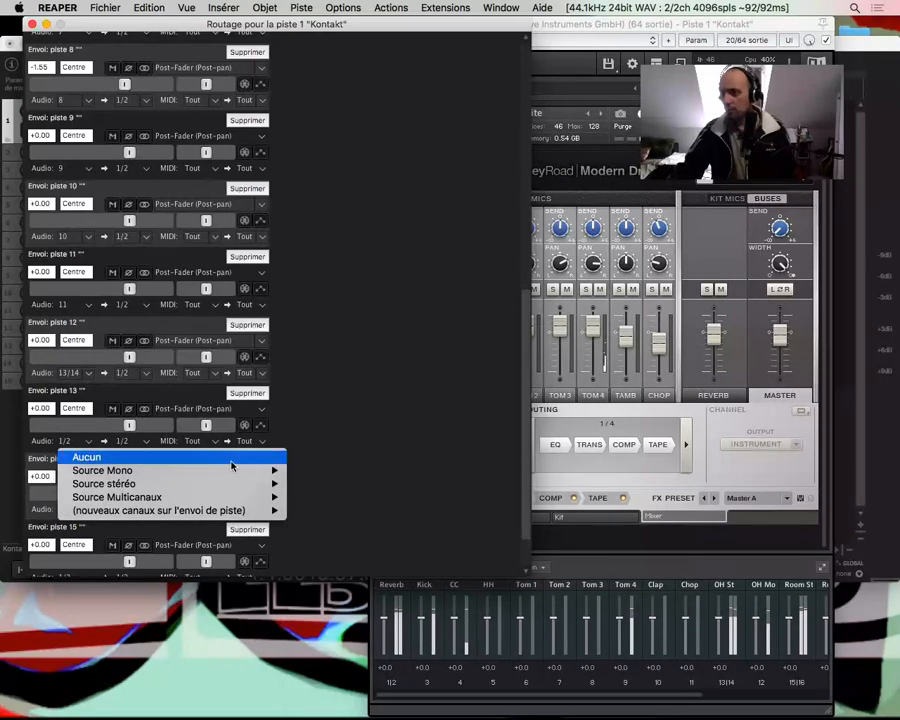
pyautogui.moveTo(280, 470)
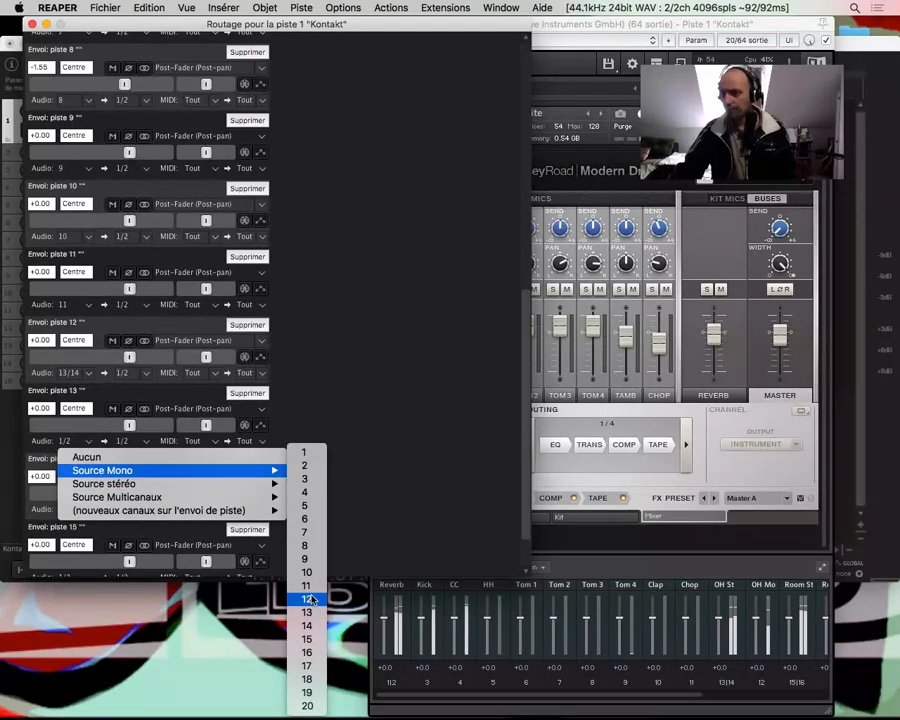
pyautogui.click(307, 598)
pyautogui.scroll(-2, 341, 460)
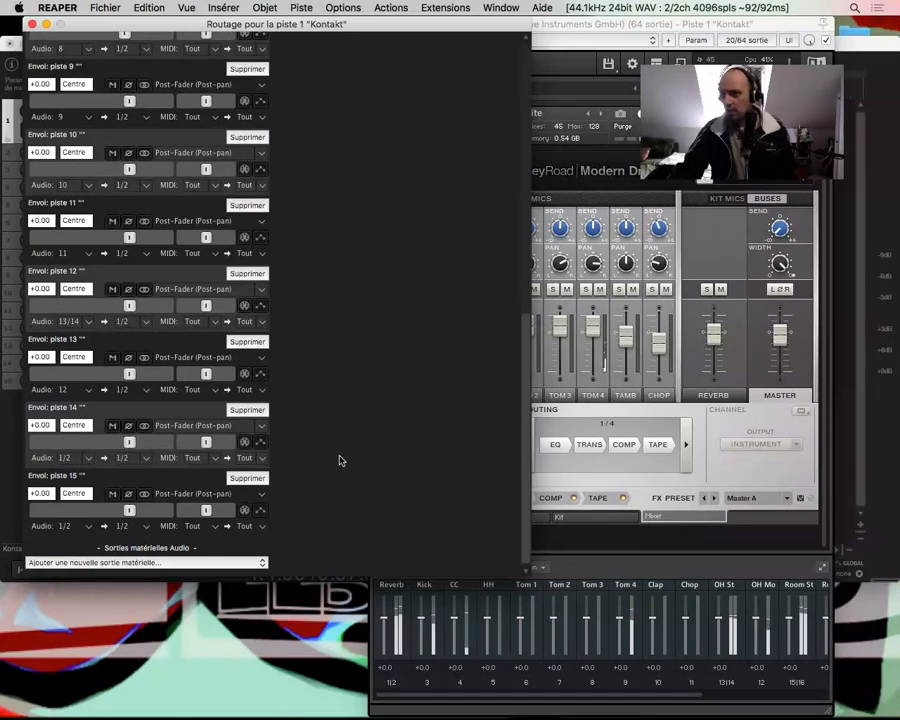
pyautogui.click(64, 457)
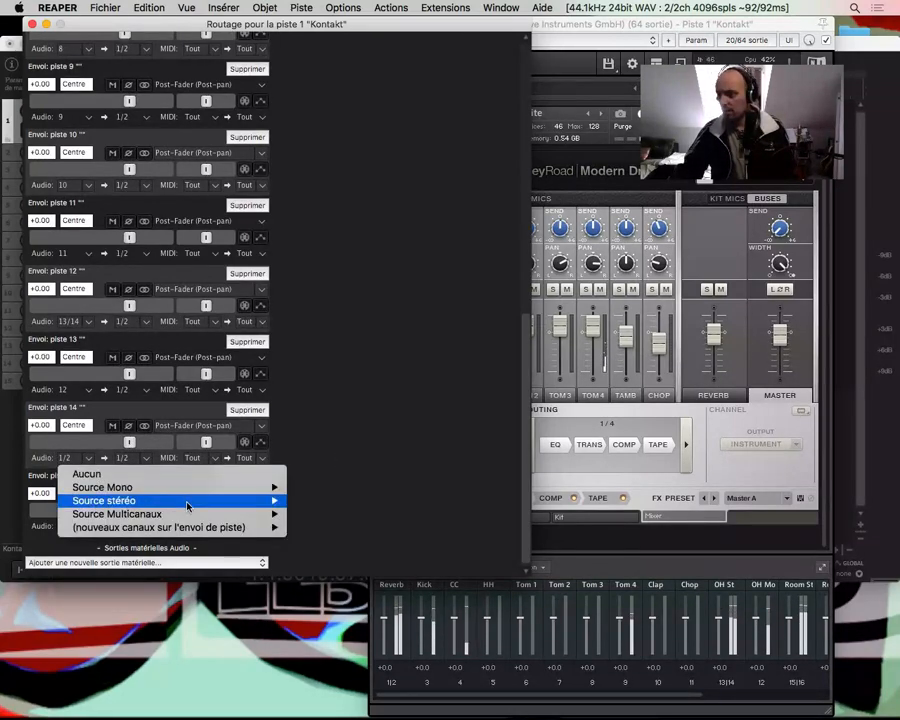
pyautogui.moveTo(187, 506)
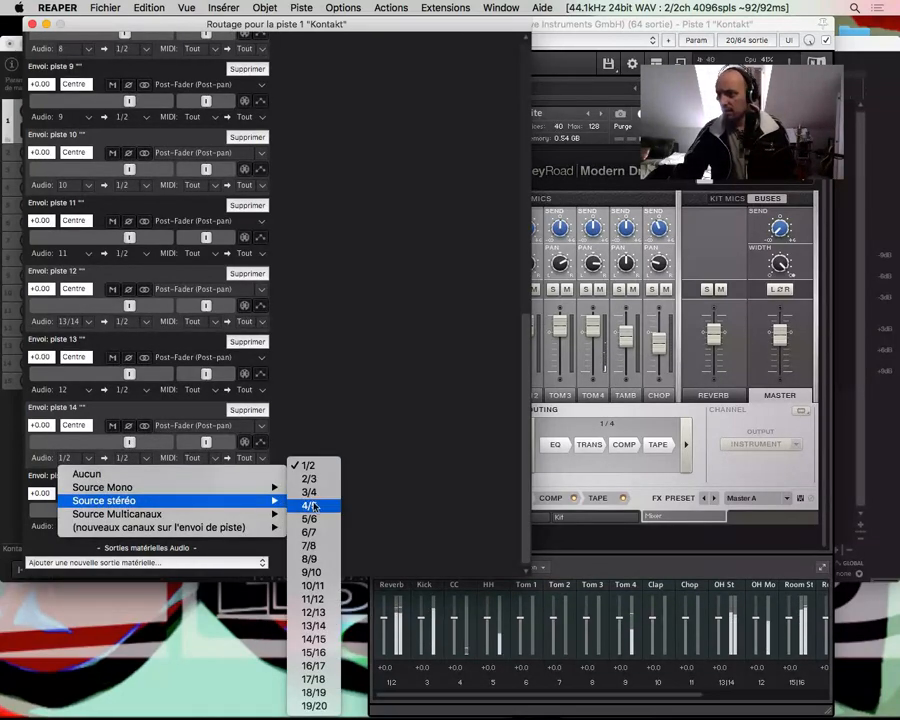
pyautogui.click(314, 652)
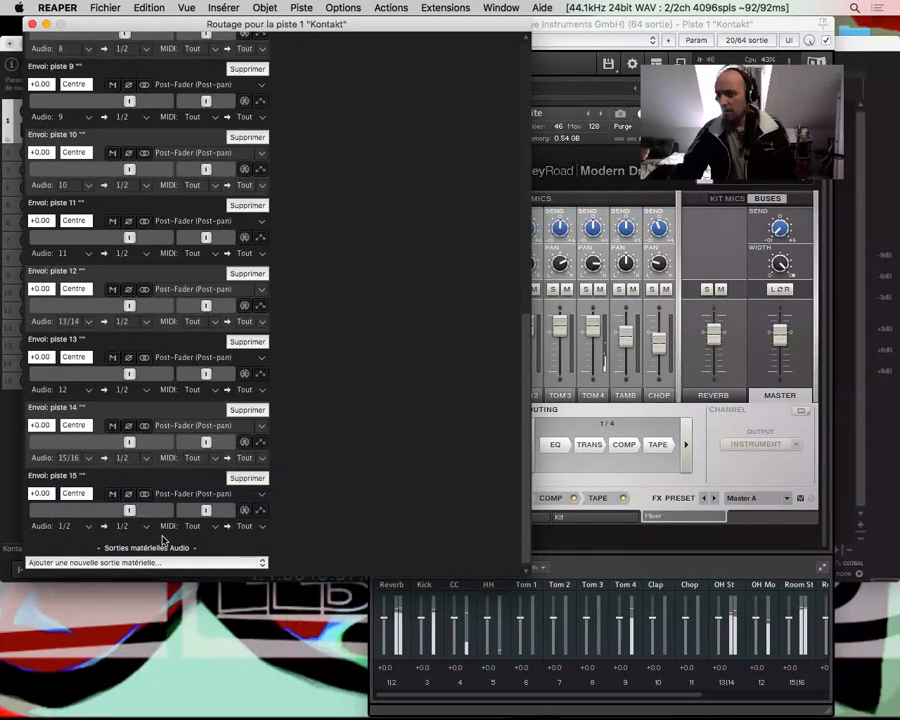
# Set the send to track 15 to mono source 17 and return to the track list
pyautogui.click(72, 529)
pyautogui.moveTo(140, 556)
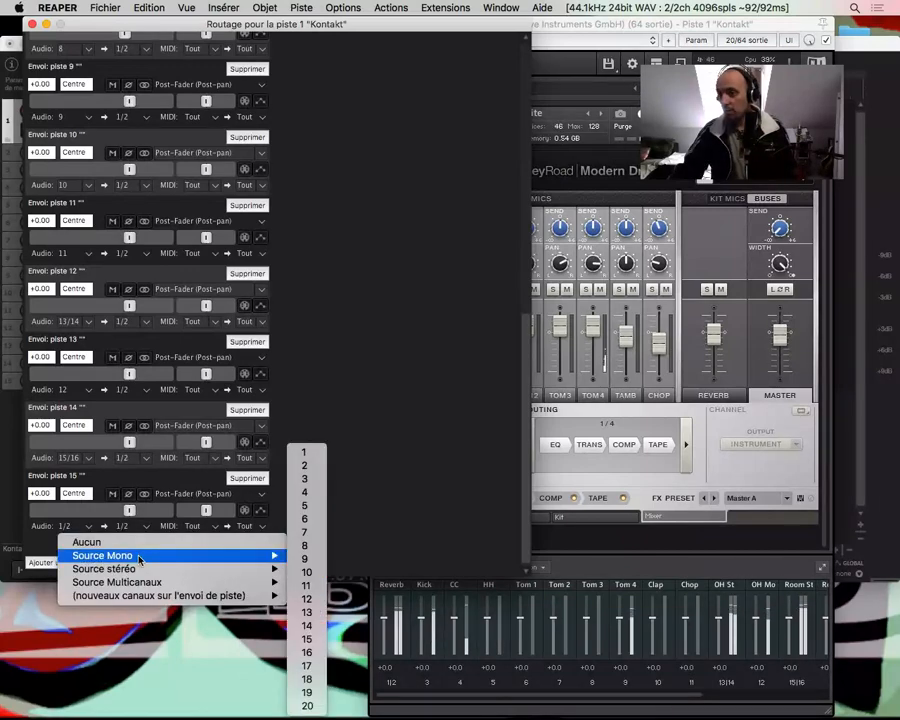
pyautogui.click(306, 665)
pyautogui.moveTo(420, 704)
pyautogui.mouseDown()
pyautogui.moveTo(492, 700)
pyautogui.moveTo(420, 698)
pyautogui.mouseUp()
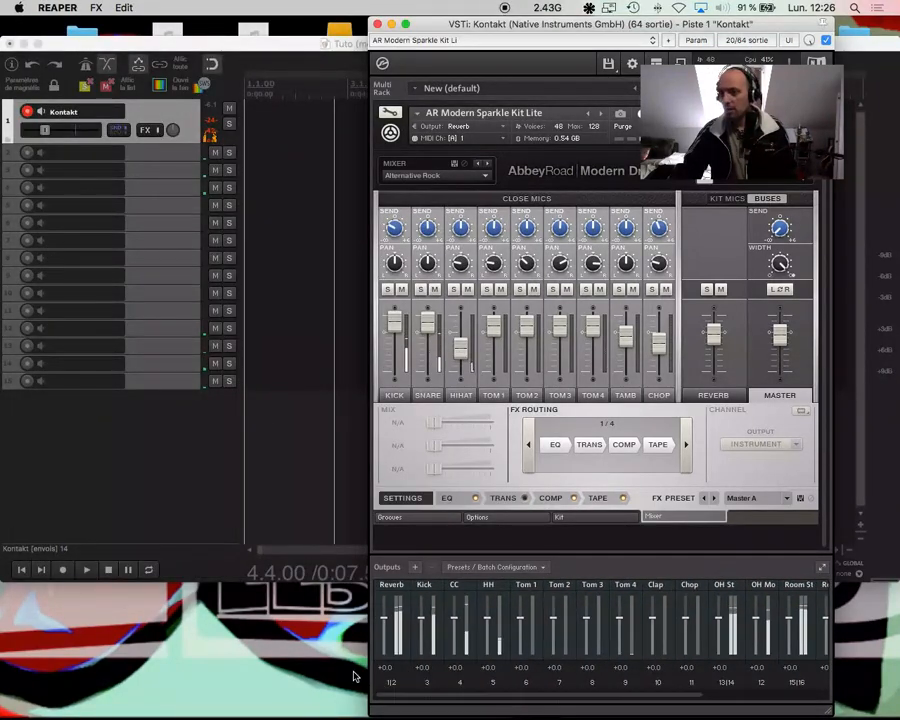
# Raise the Kontakt track's volume briefly, and lower it again to a low level
pyautogui.doubleClick(88, 363)
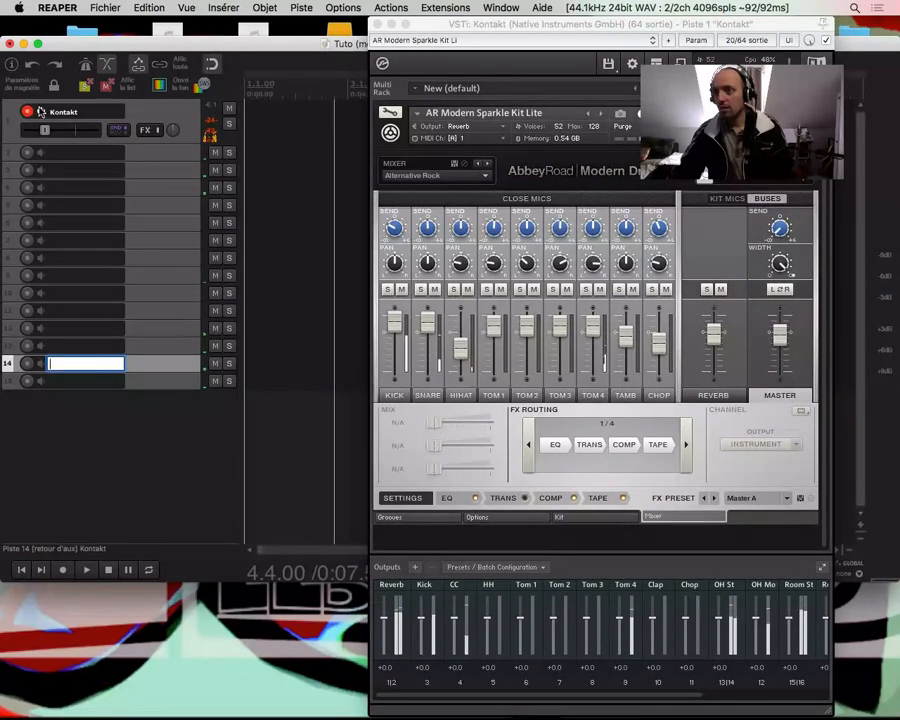
pyautogui.moveTo(44, 130)
pyautogui.moveTo(44, 130); pyautogui.dragTo(65, 130)
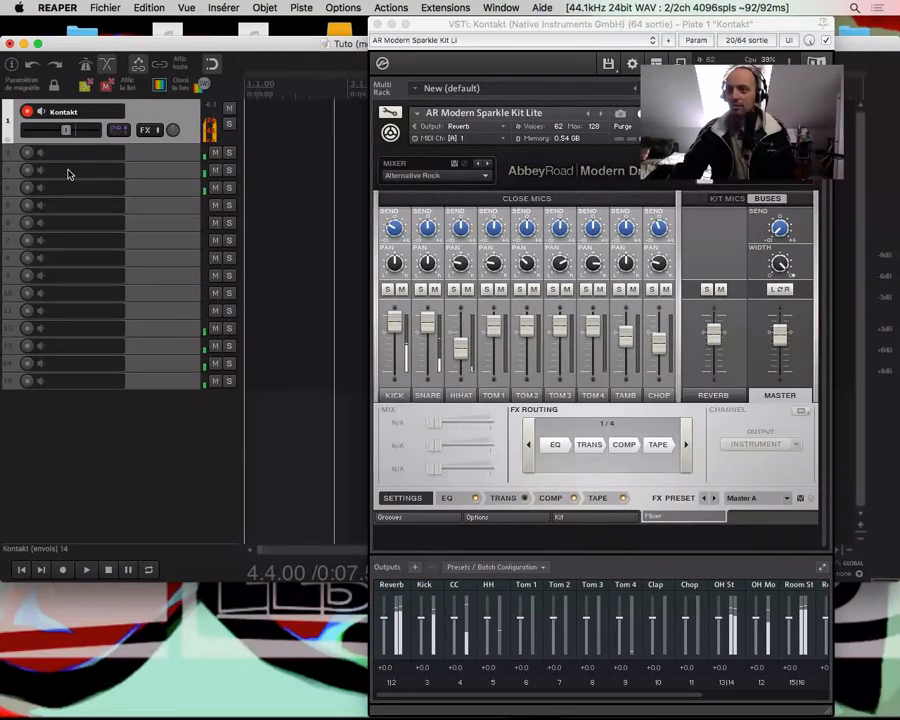
pyautogui.moveTo(66, 128)
pyautogui.mouseDown()
pyautogui.moveTo(50, 132)
pyautogui.moveTo(58, 141)
pyautogui.mouseUp()
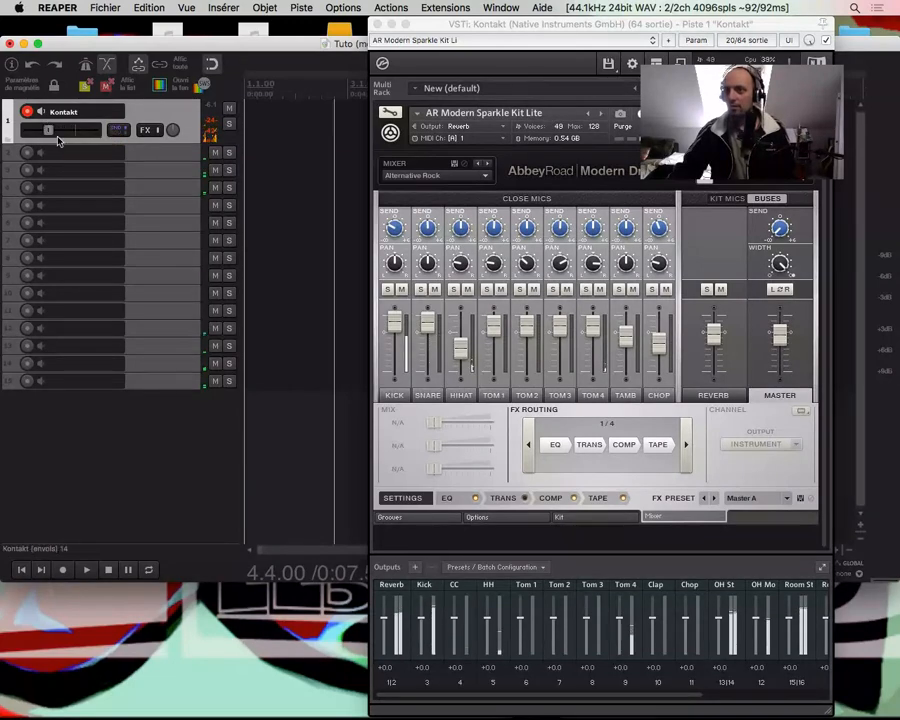
# Solo track 2 and name it Reverb
pyautogui.click(229, 152)
pyautogui.doubleClick(96, 156)
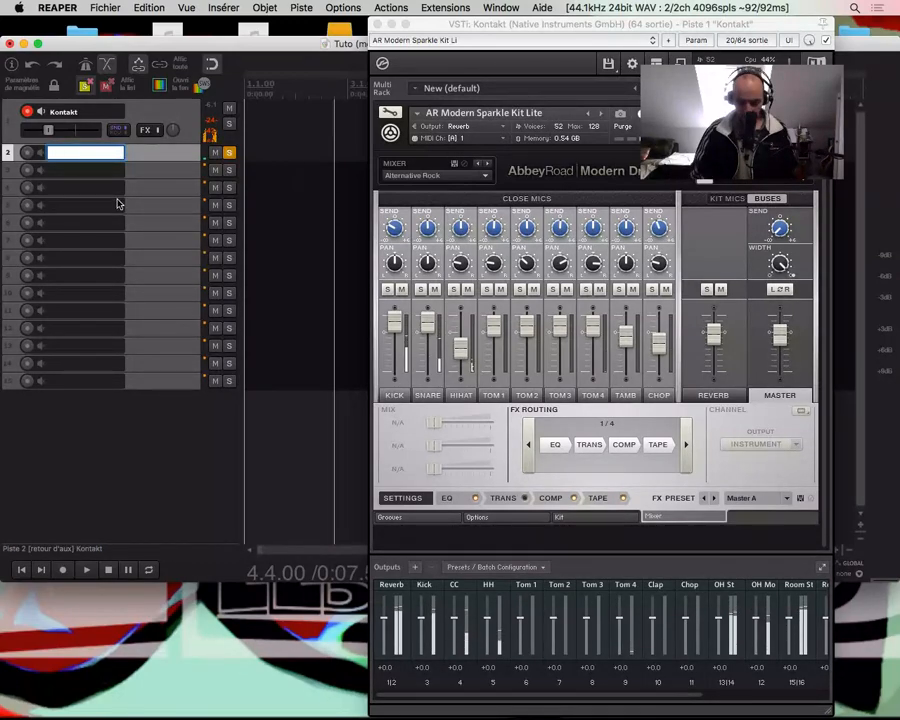
pyautogui.write('Reverb')
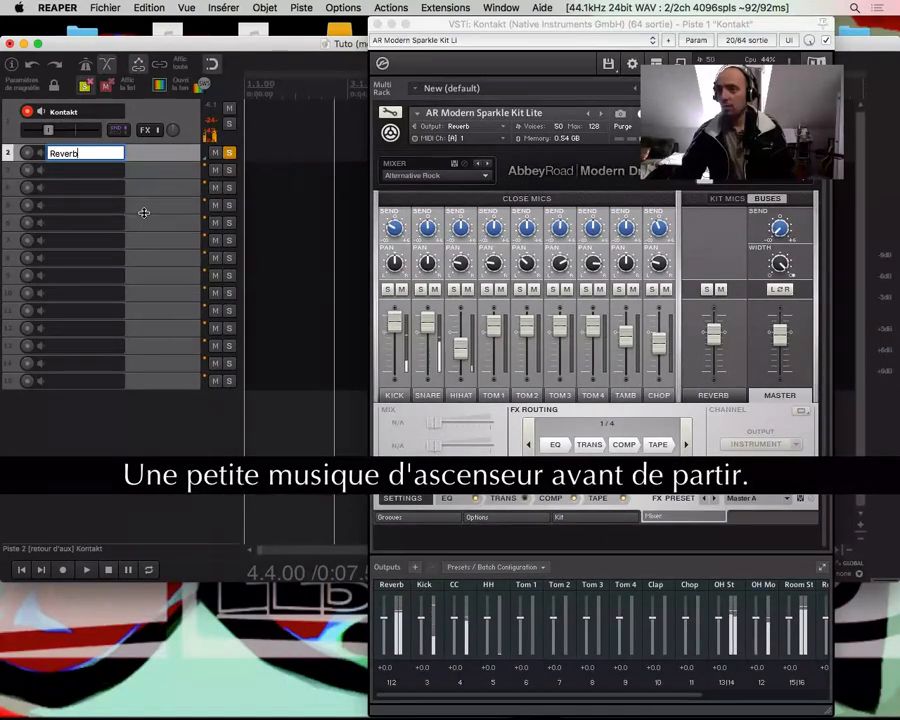
pyautogui.press('Tab')
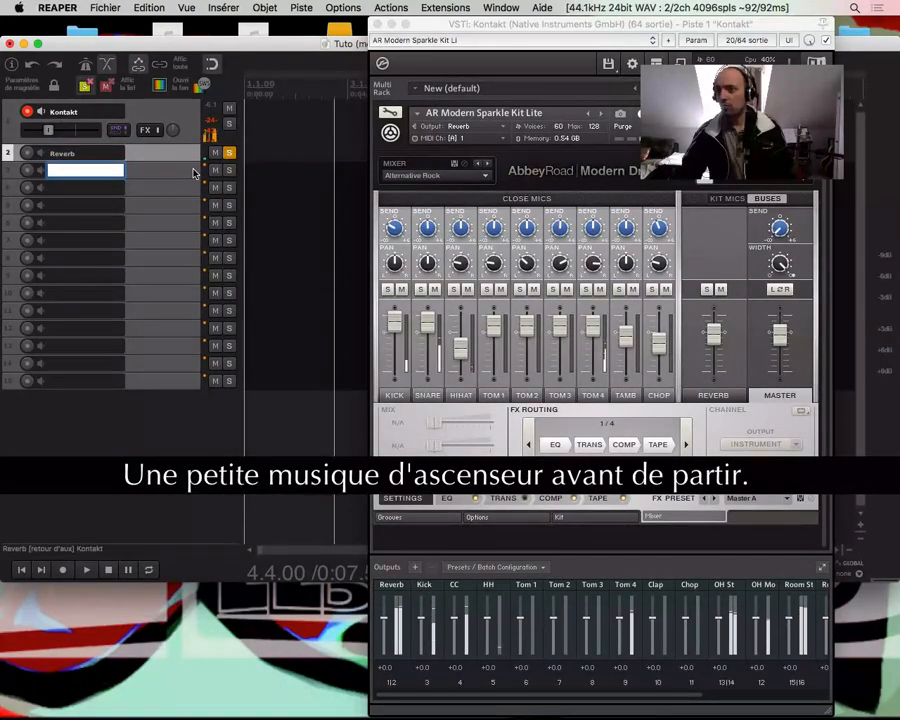
# Solo track 3 instead of the Reverb track and name it Kick
pyautogui.write('s')
pyautogui.click(229, 169)
pyautogui.click(229, 153)
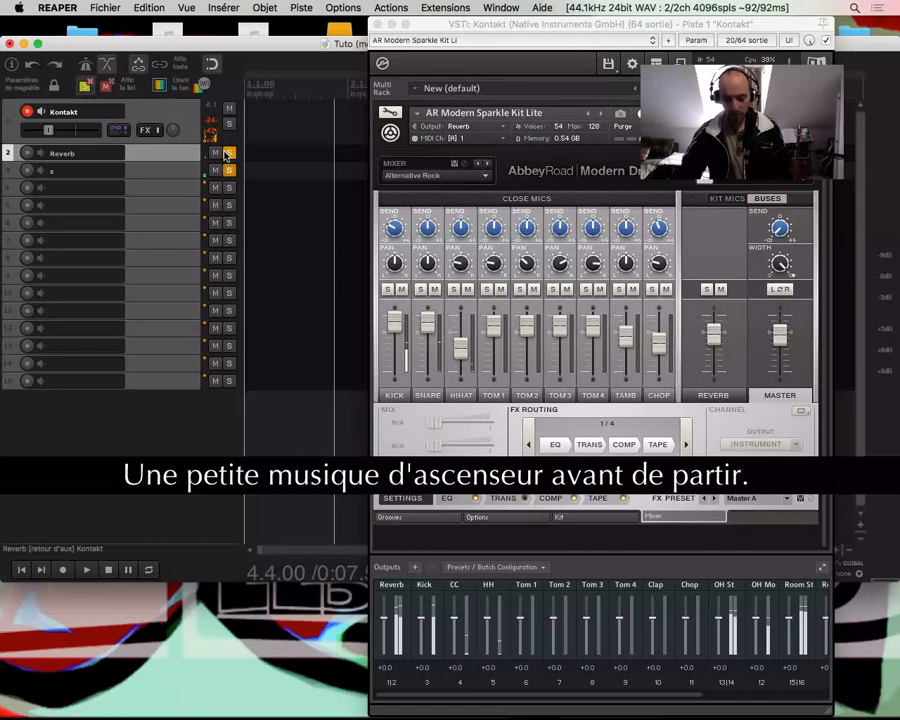
pyautogui.doubleClick(78, 171)
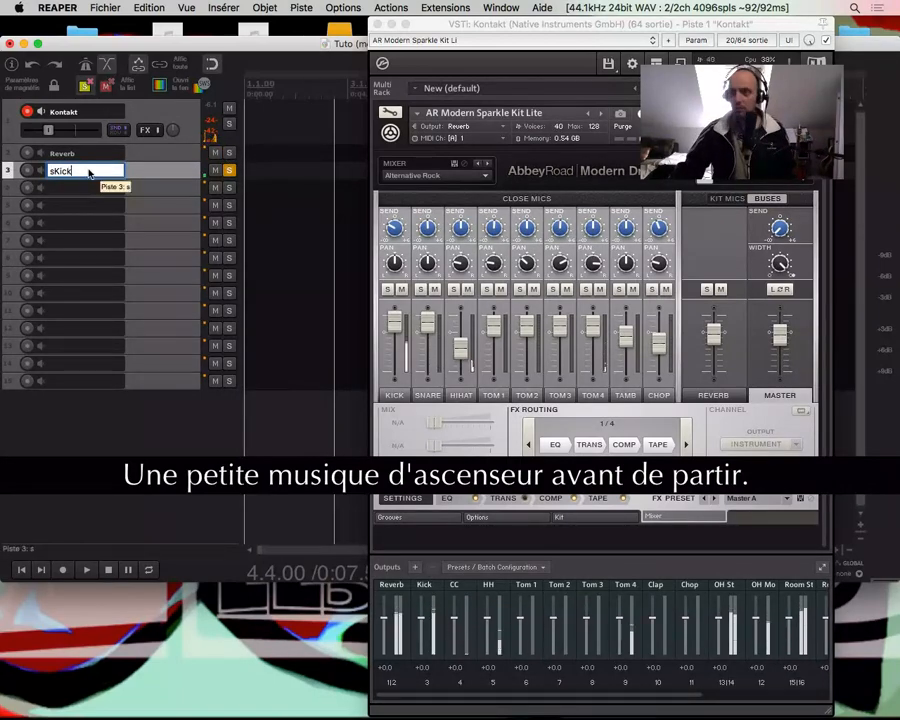
pyautogui.write('Kick')
pyautogui.press('Return')
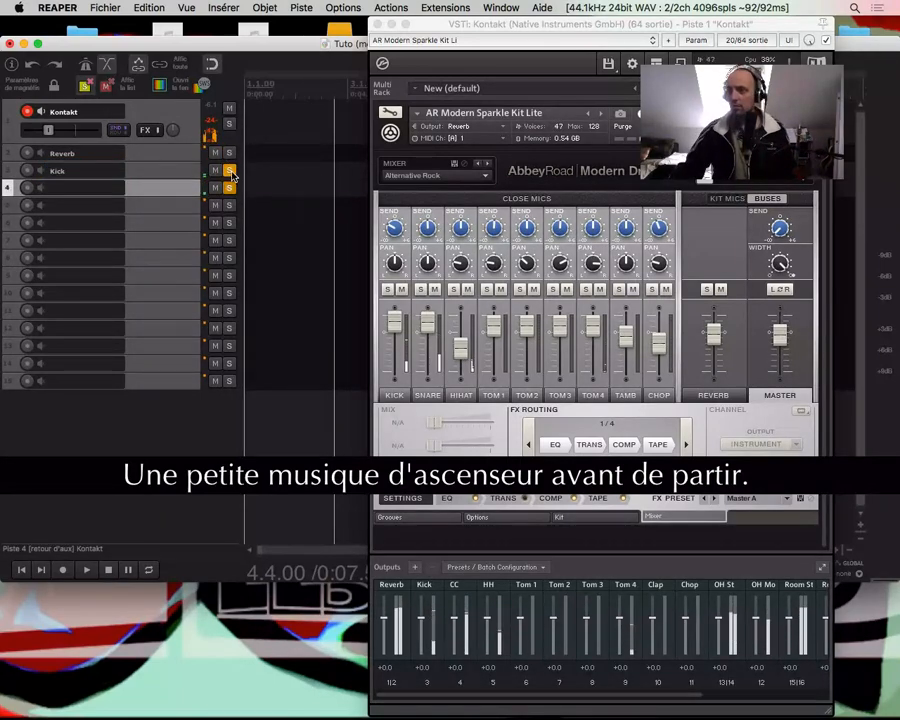
# Name the soloed track 4 CC and move the solo on to track 5
pyautogui.doubleClick(57, 190)
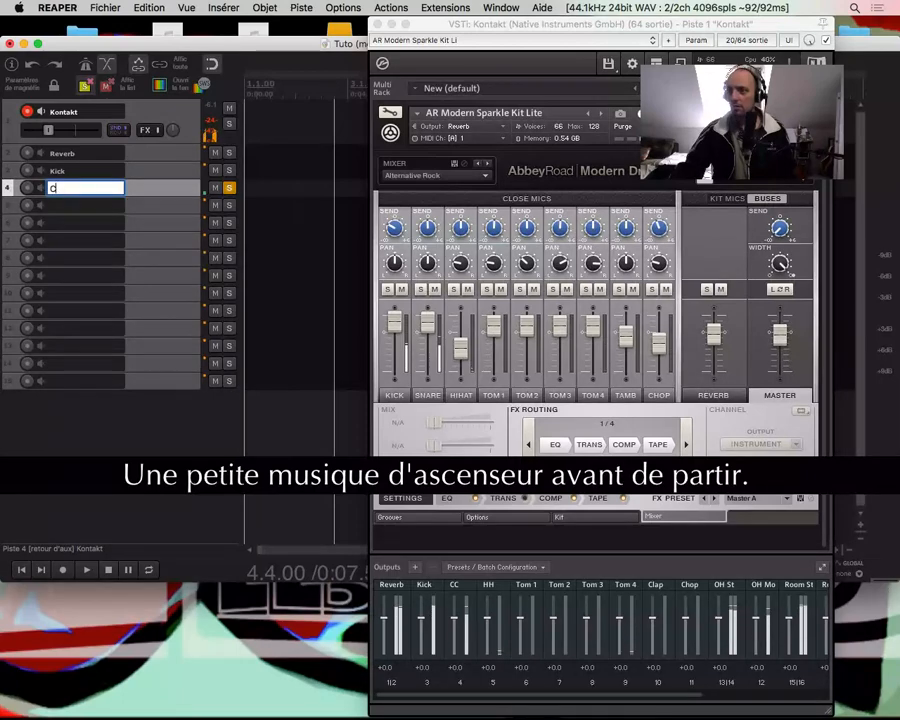
pyautogui.write('CC')
pyautogui.press('Return')
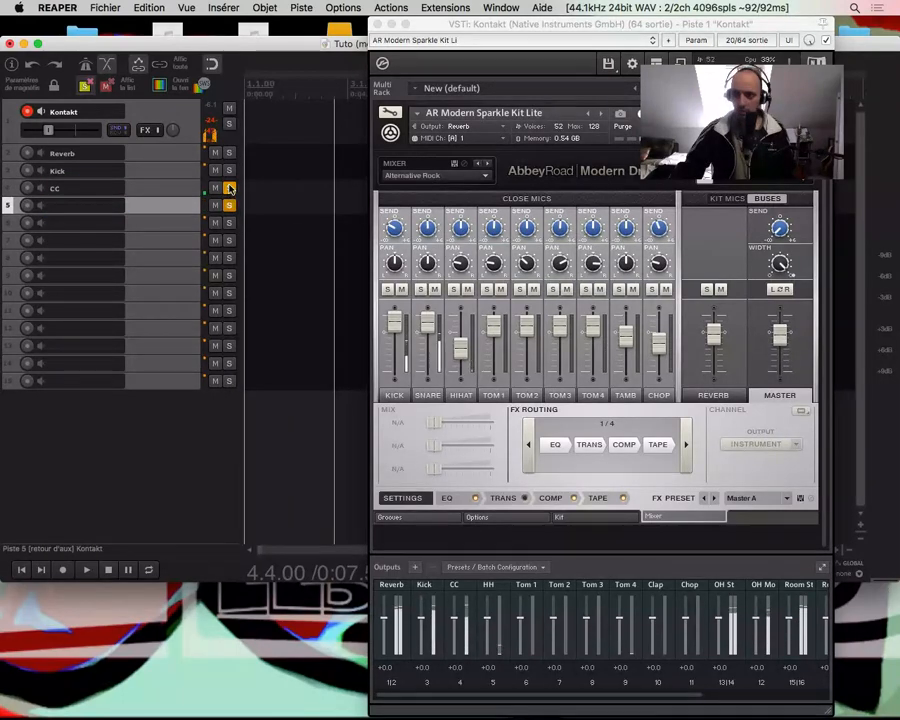
# Raise the HIHAT close-mic fader in the drum mixer, name track 5 HH and take it out of solo
pyautogui.doubleClick(73, 210)
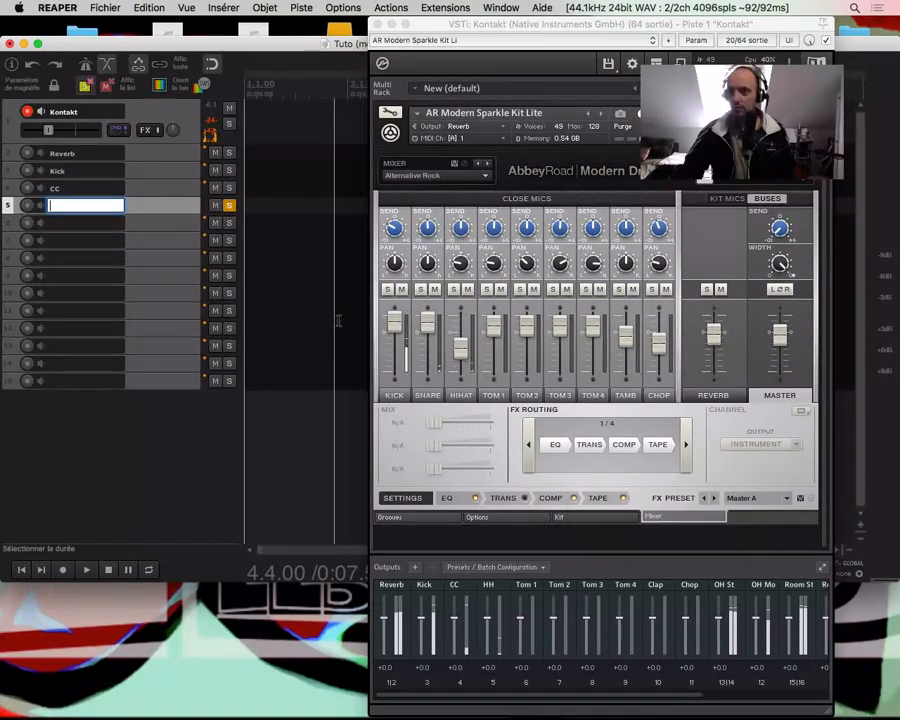
pyautogui.moveTo(463, 352); pyautogui.dragTo(466, 284)
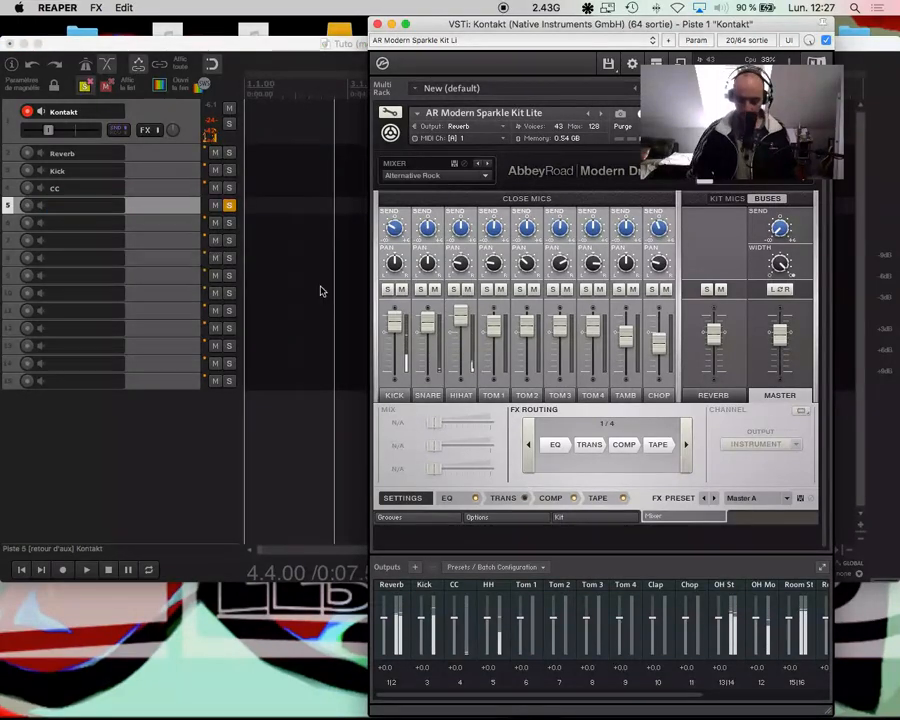
pyautogui.doubleClick(95, 206)
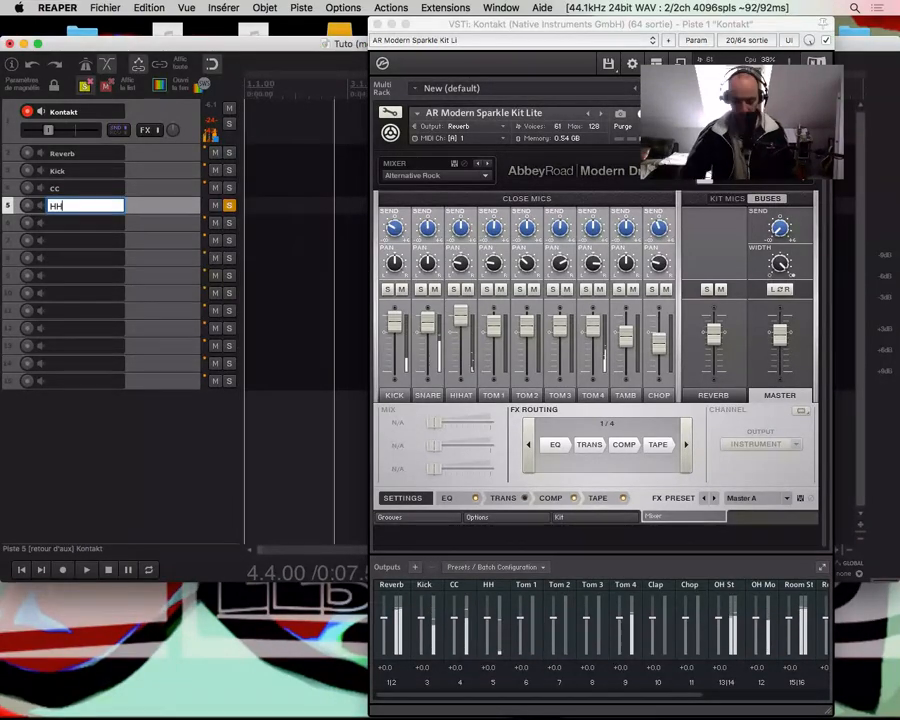
pyautogui.write('HH')
pyautogui.click(236, 228)
# Solo track 6 and name tracks 6 to 9 Tom 1, Tom 2, Tom 3 and Tom 4
pyautogui.click(229, 222)
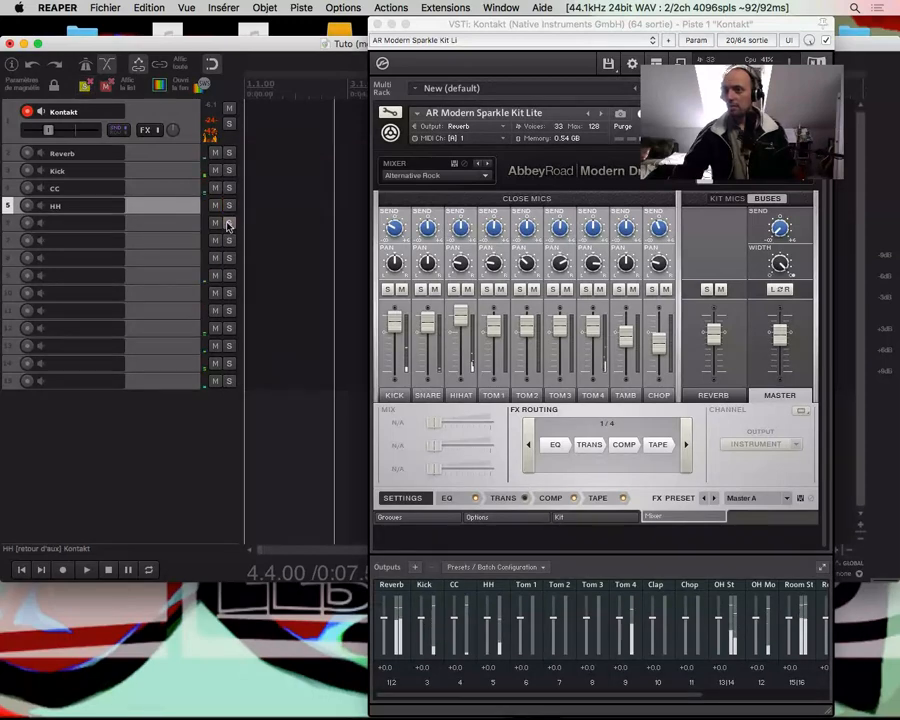
pyautogui.doubleClick(95, 223)
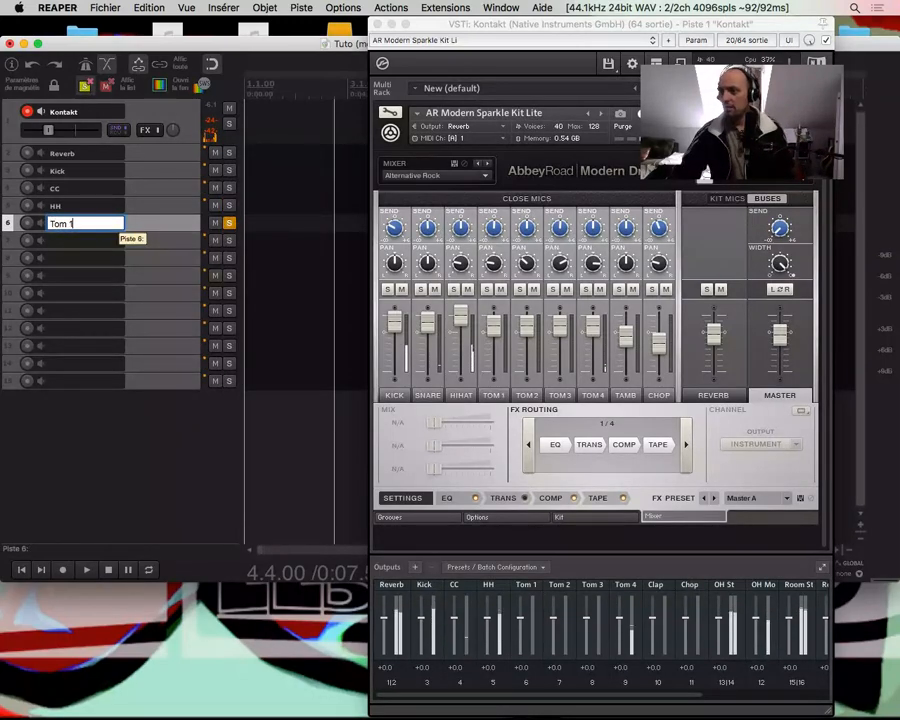
pyautogui.write('Tom 1')
pyautogui.press('Tab')
pyautogui.write('Tom 2')
pyautogui.press('Tab')
pyautogui.write('Tom ')
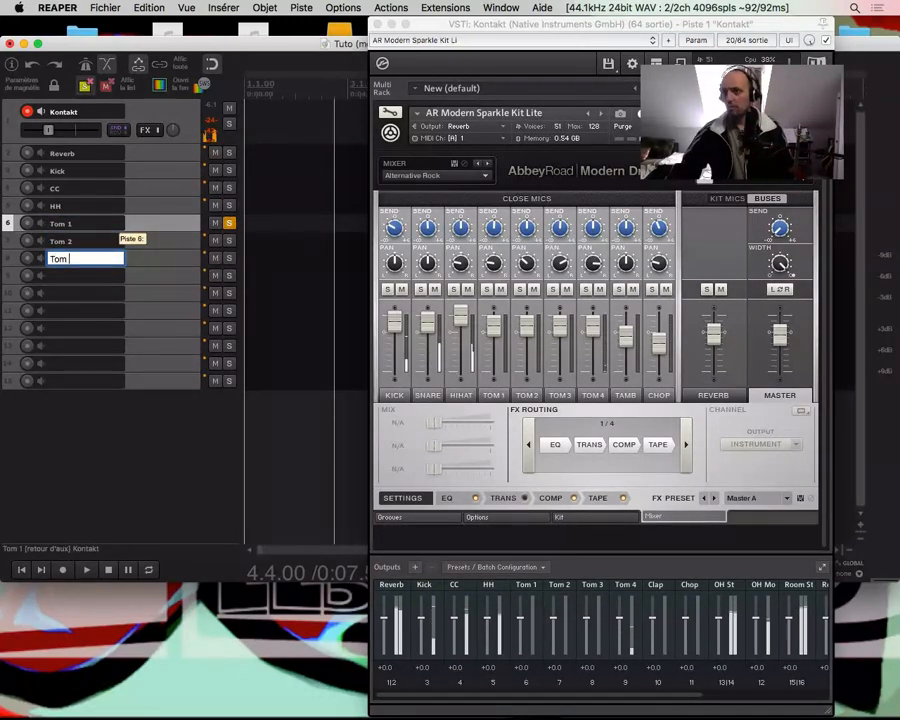
pyautogui.write('3')
pyautogui.press('Tab')
pyautogui.write('T')
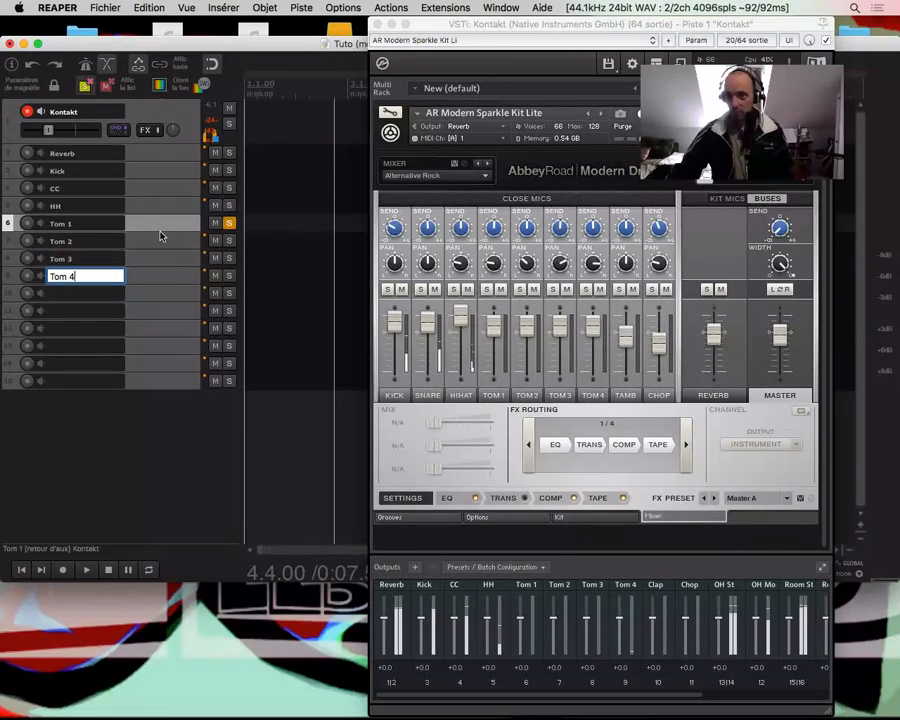
pyautogui.press('Return')
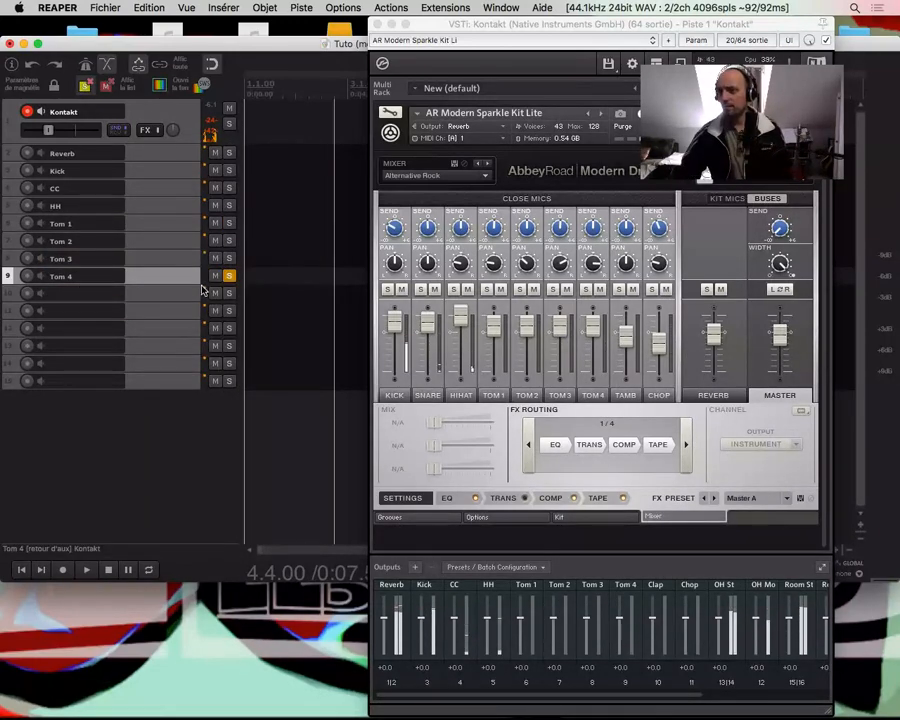
# Name tracks 10 and 11 Tamb and Chop, and rename the Clap output in Kontakt to Tamb
pyautogui.doubleClick(66, 293)
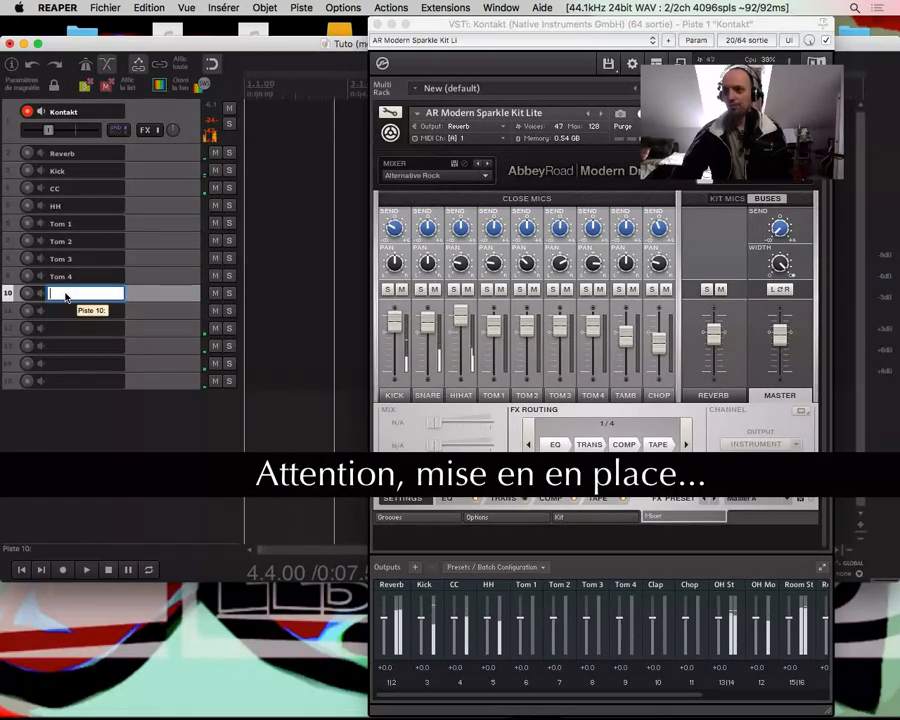
pyautogui.write('Tamb')
pyautogui.press('Tab')
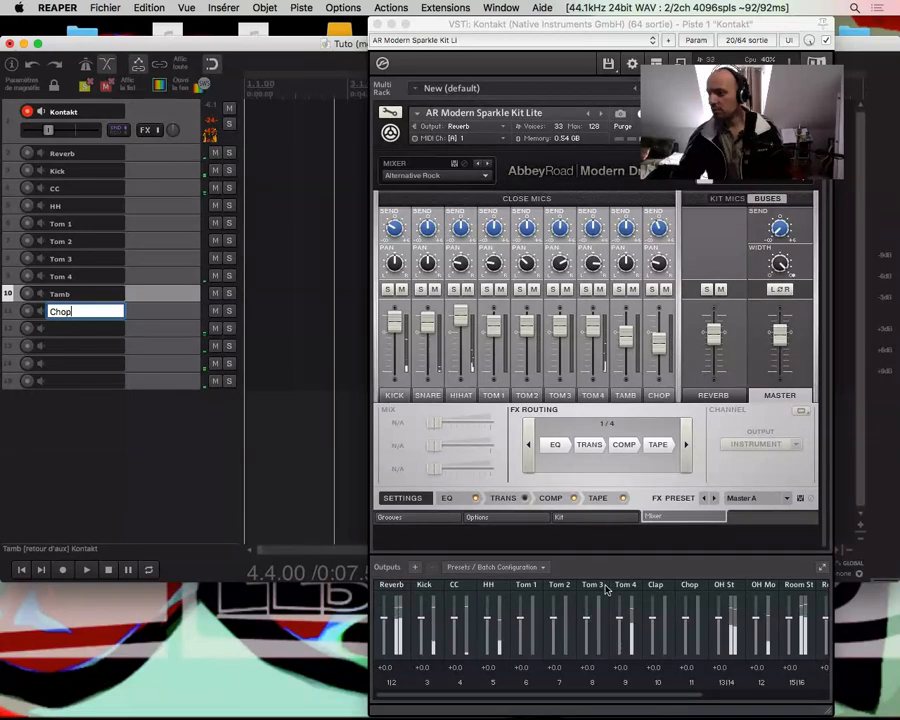
pyautogui.click(656, 590)
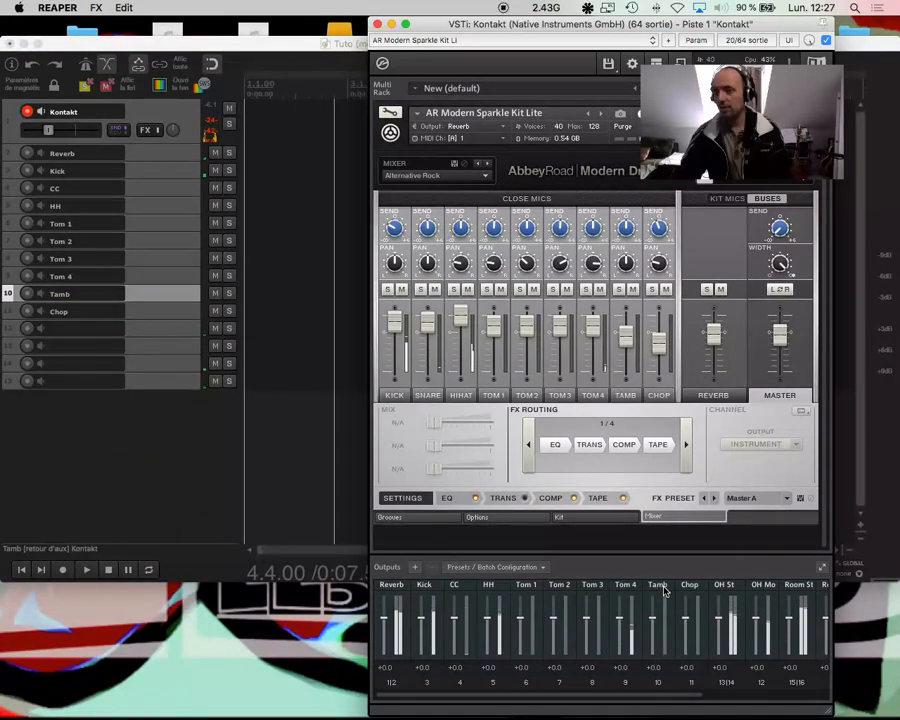
# Solo track 12 and name tracks 12 to 15 OH St, OH Mono, Room St and Room Mono
pyautogui.click(100, 337)
pyautogui.doubleClick(100, 337)
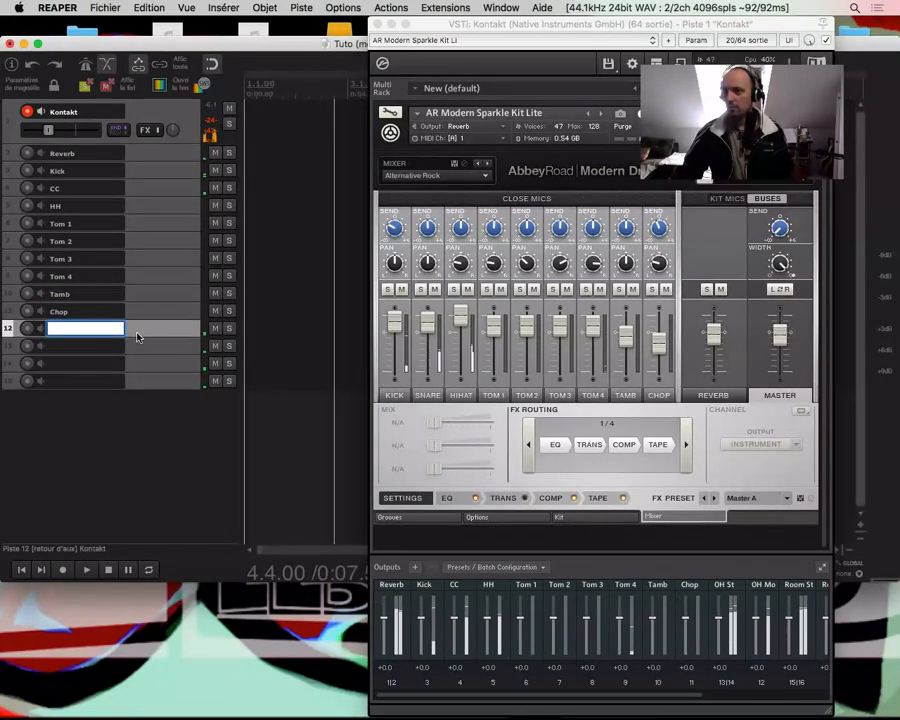
pyautogui.click(228, 331)
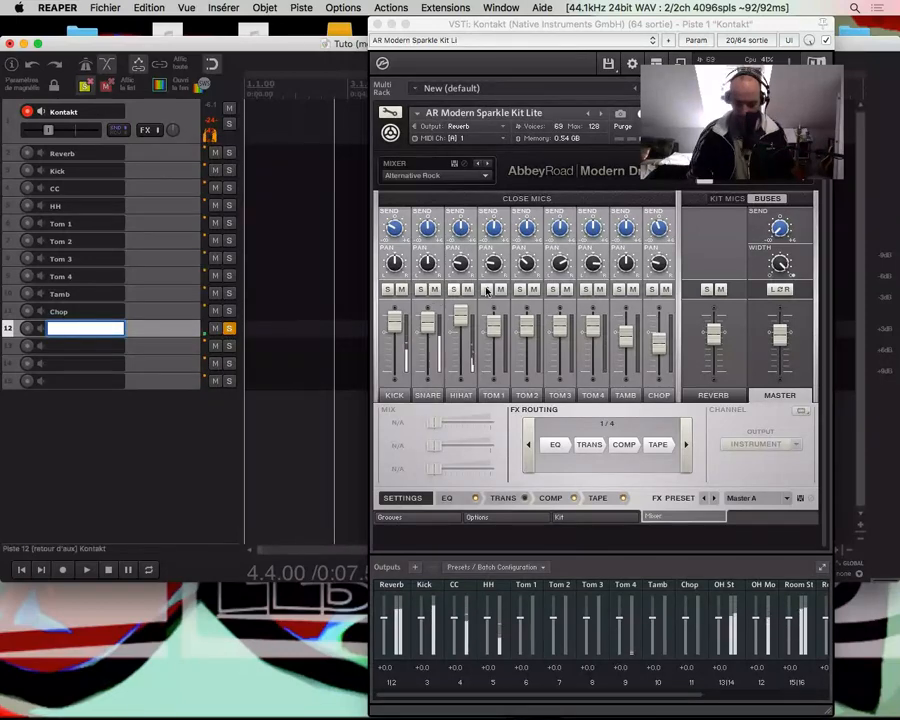
pyautogui.write('OH St')
pyautogui.press('Tab')
pyautogui.write('OH')
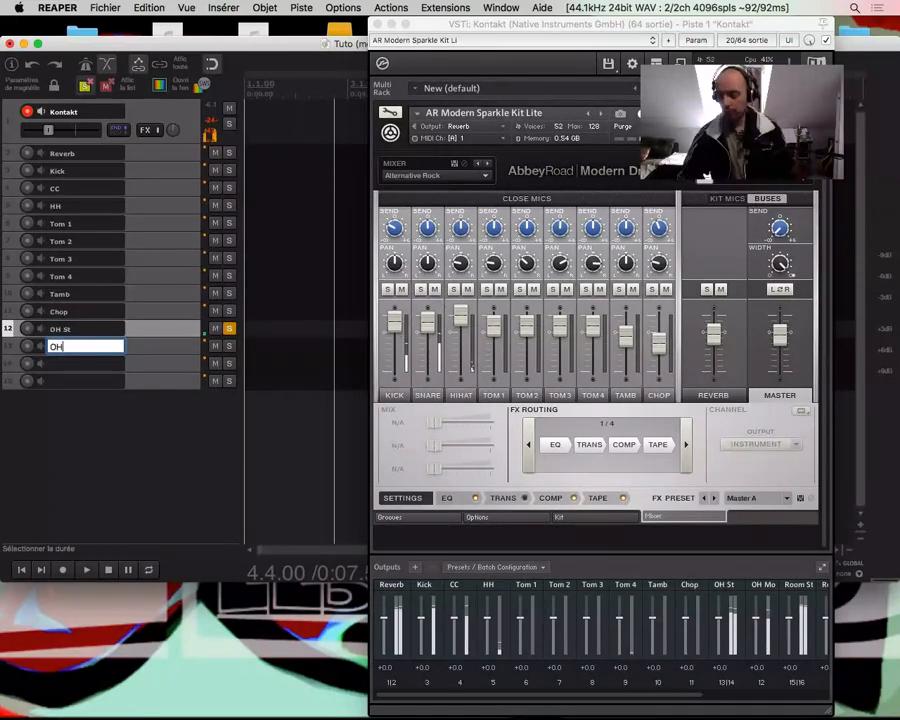
pyautogui.press('Tab')
pyautogui.write('R')
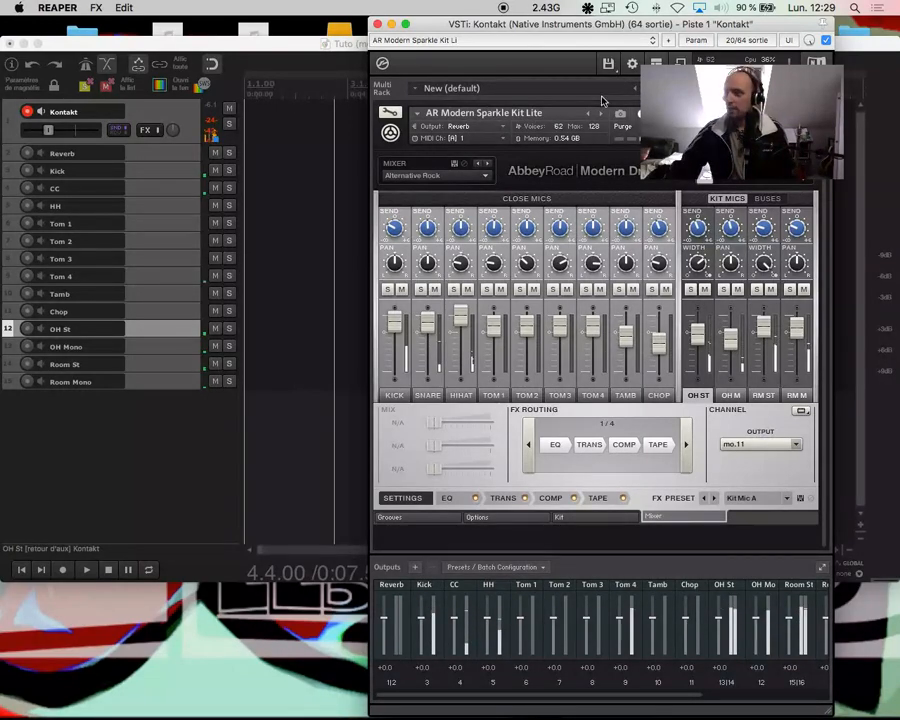
# Open the save dialog for the AR Modern Sparkle Kit Lite instrument in Kontakt and leave it without saving
pyautogui.click(608, 63)
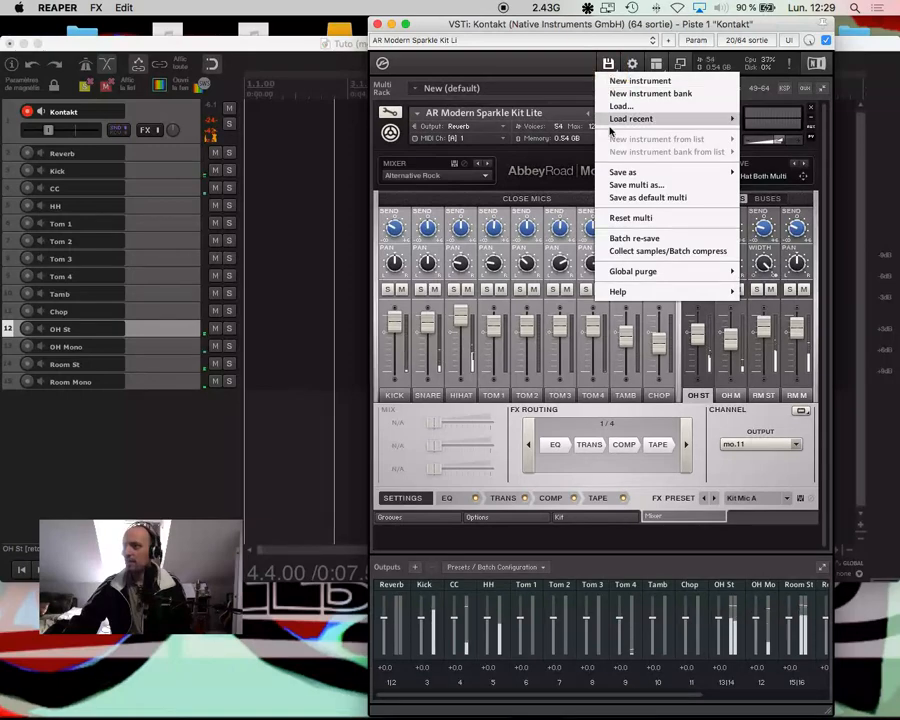
pyautogui.moveTo(609, 171)
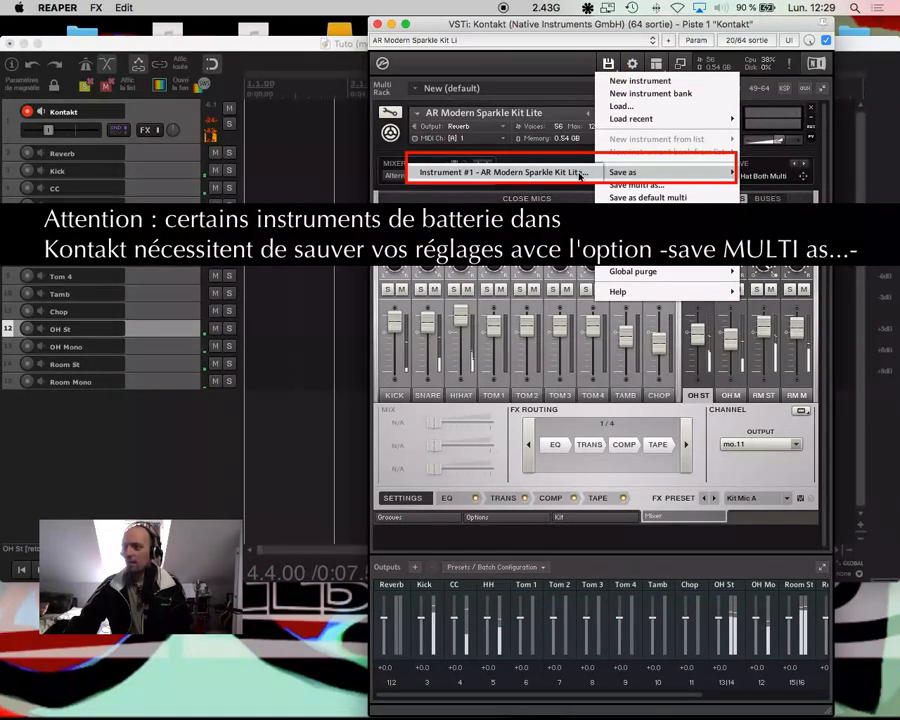
pyautogui.click(580, 175)
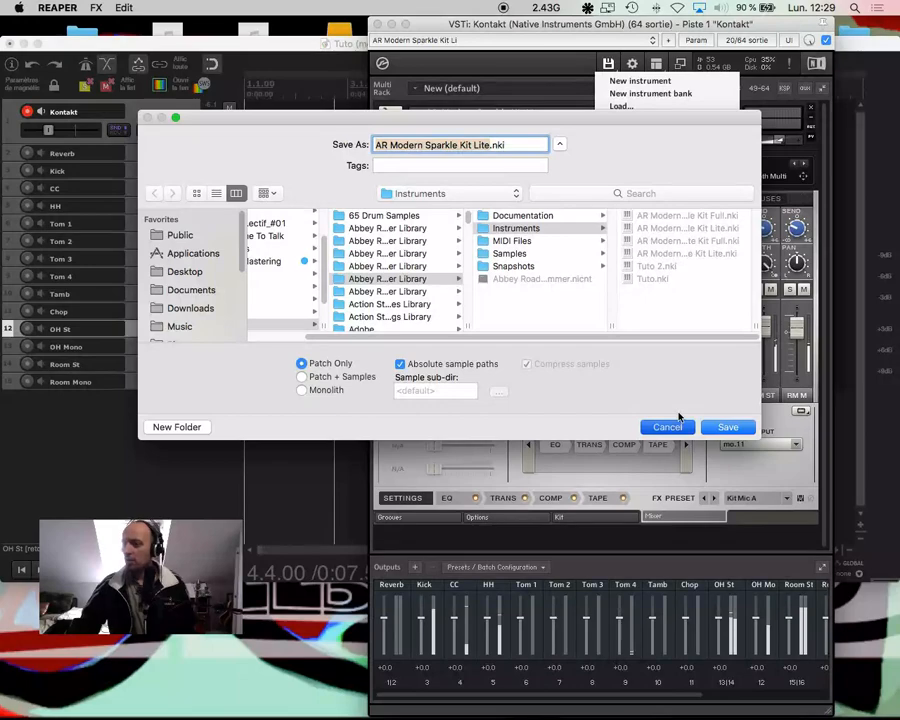
pyautogui.click(680, 422)
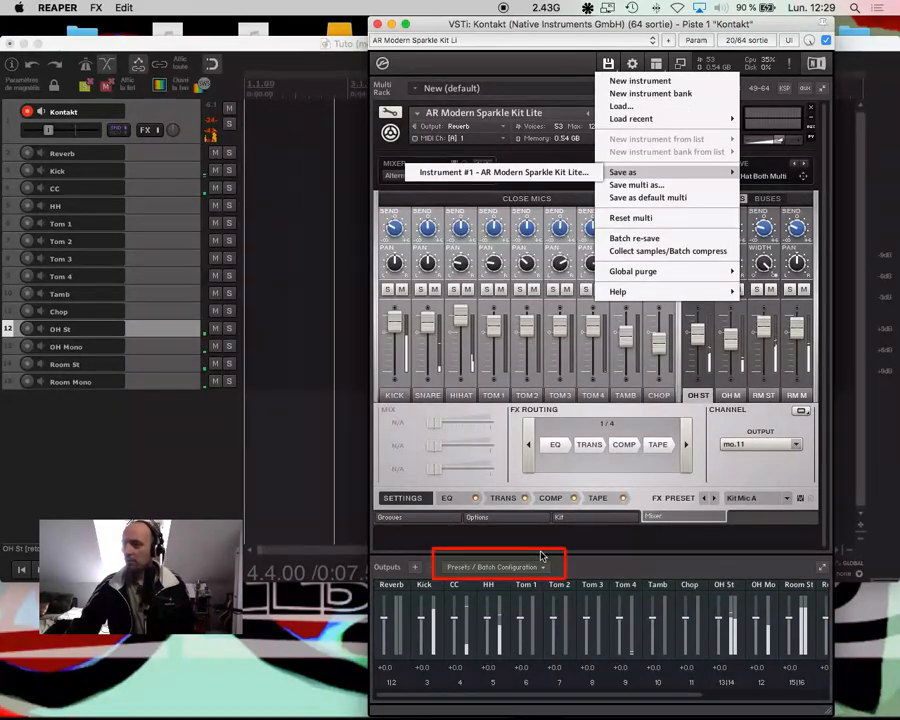
# Open and dismiss the output section preset save dialog, and examine Kontakt's batch functions and options for saving the output state as default
pyautogui.click(540, 556)
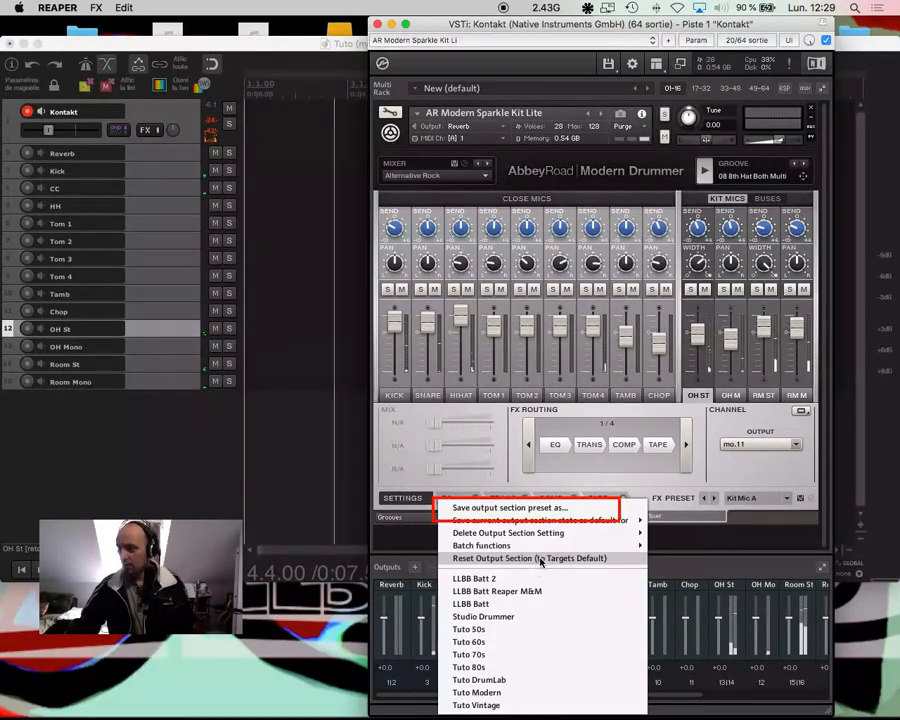
pyautogui.click(543, 508)
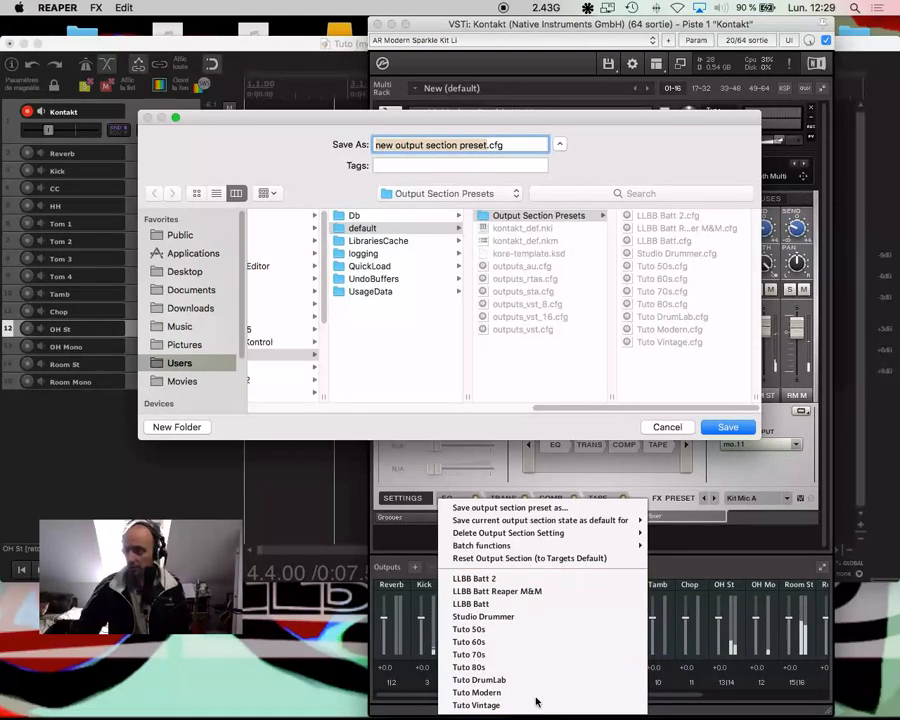
pyautogui.press('Escape')
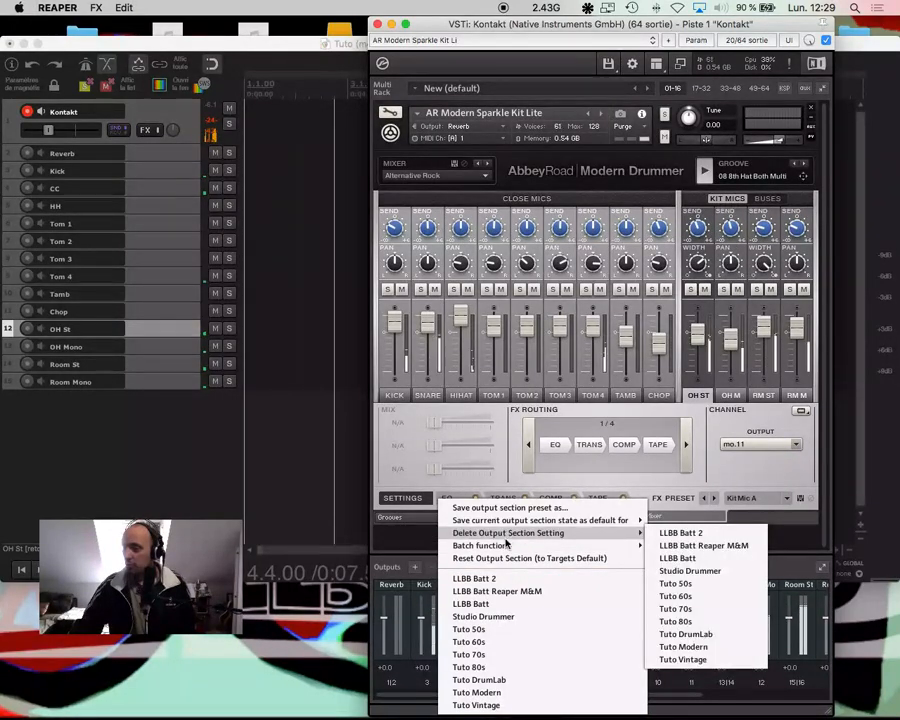
pyautogui.moveTo(507, 545)
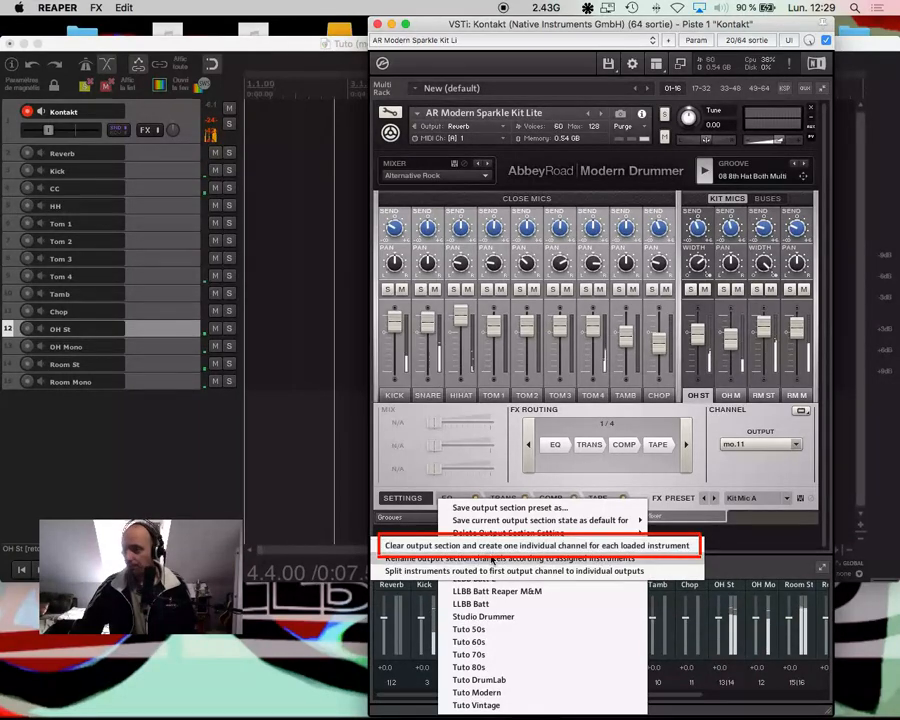
pyautogui.moveTo(565, 522)
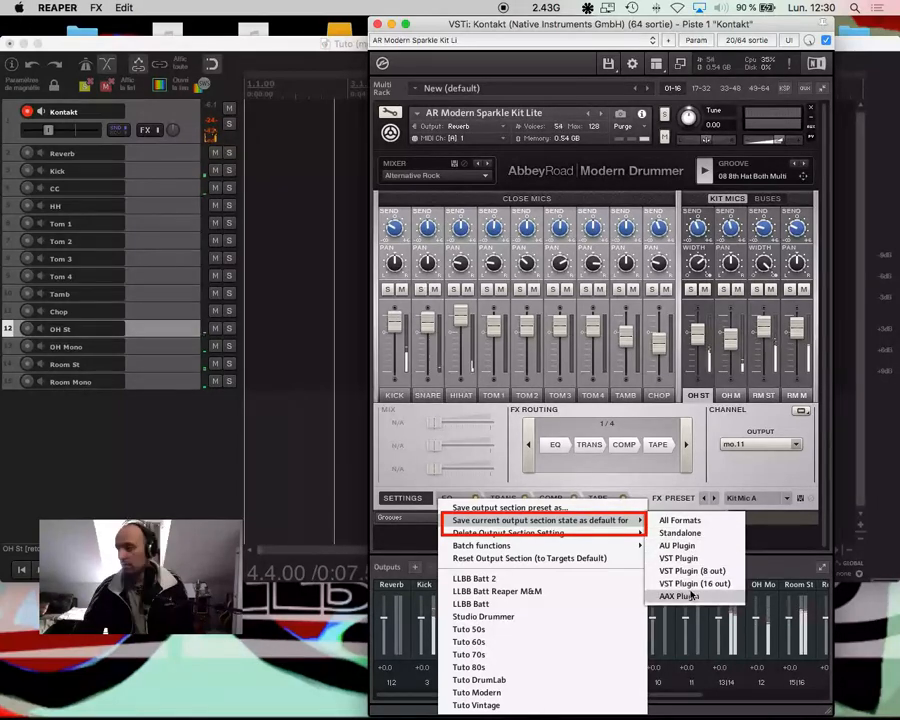
pyautogui.moveTo(634, 531)
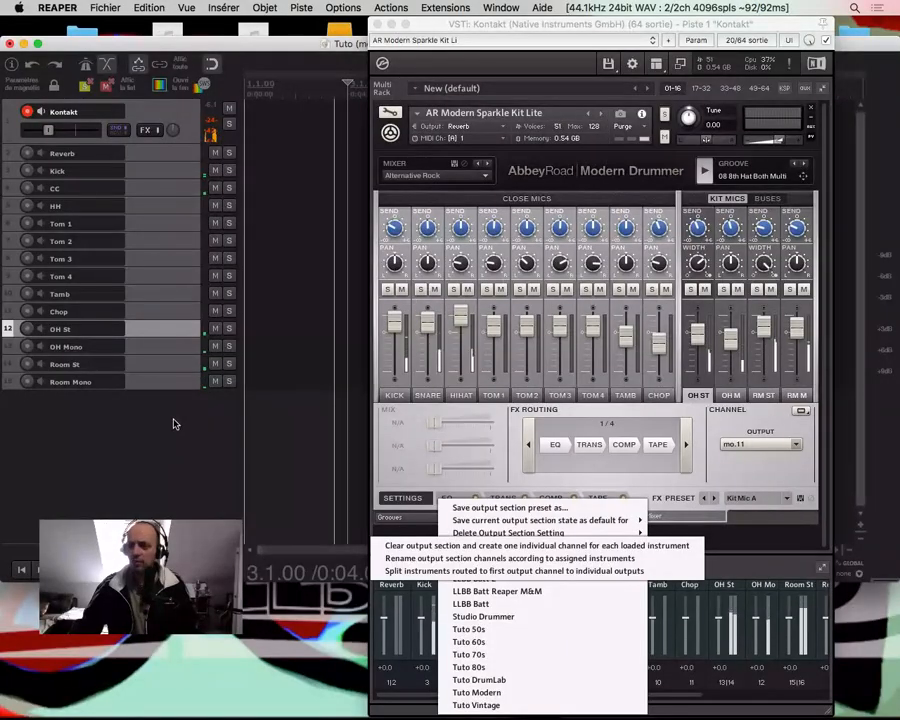
# Select all tracks and open the dialog for saving them as a track template, leaving it without saving
pyautogui.click(146, 426)
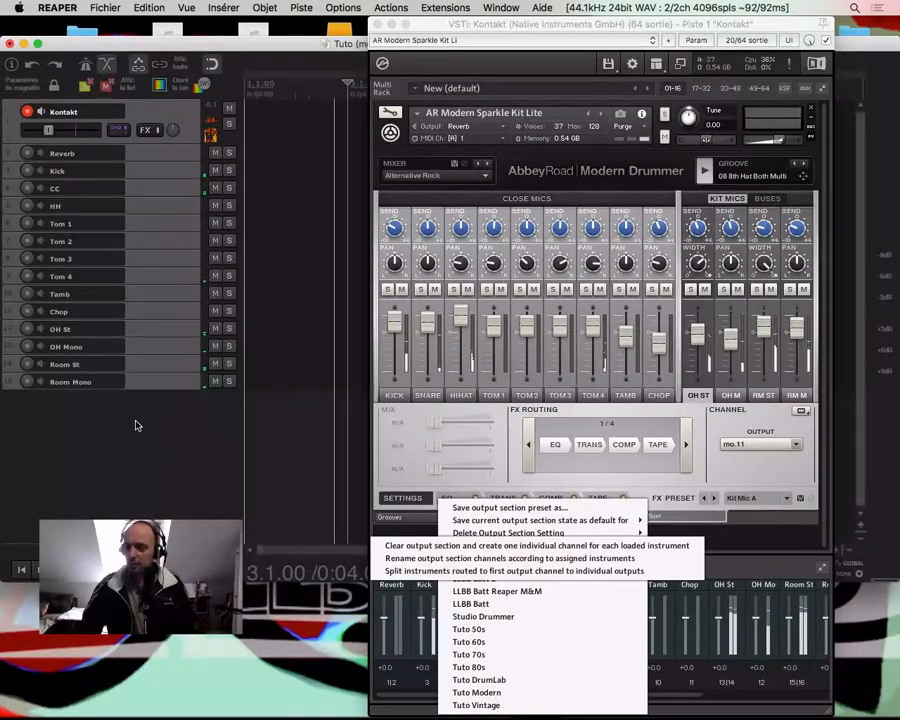
pyautogui.press('super+a')
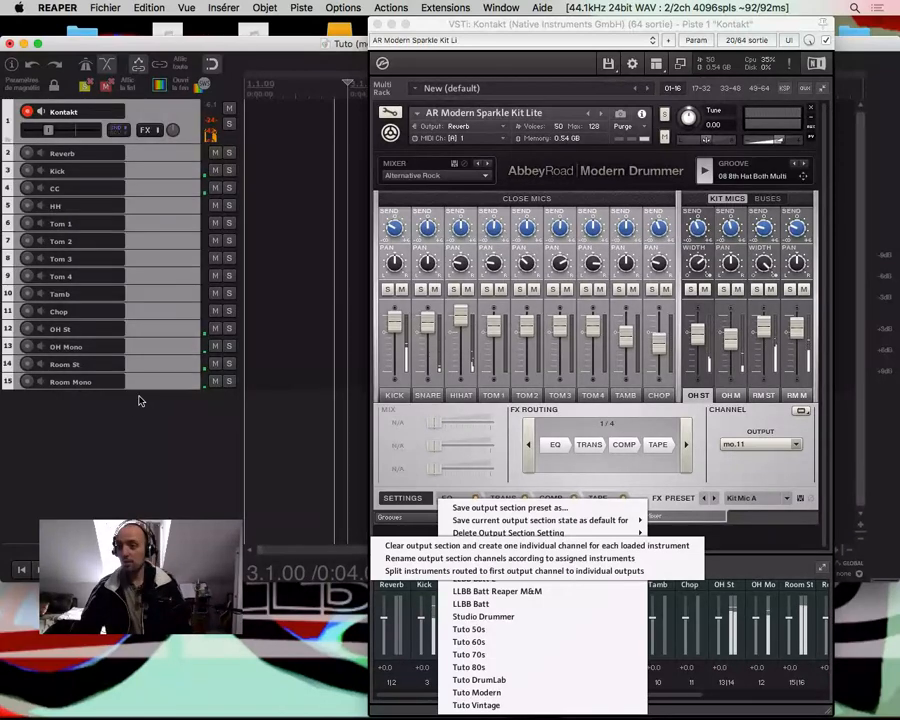
pyautogui.rightClick(141, 384)
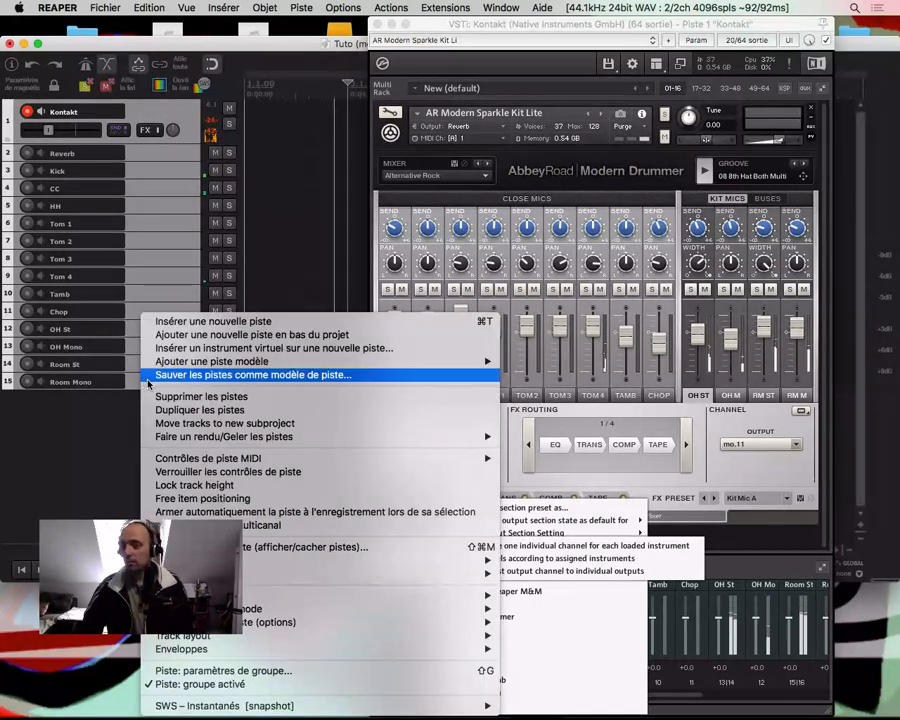
pyautogui.click(164, 378)
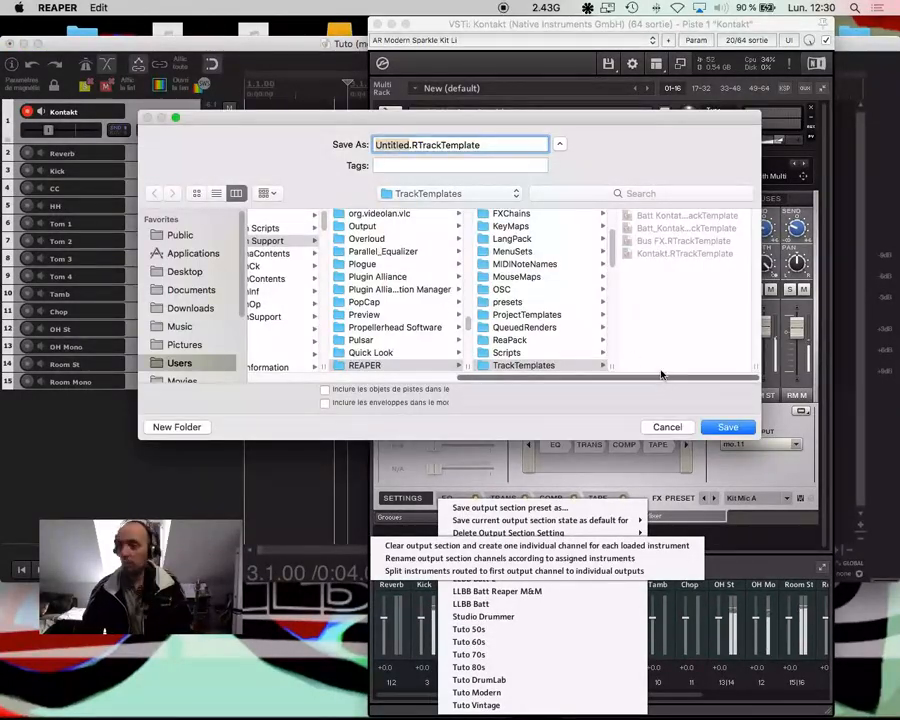
pyautogui.click(667, 427)
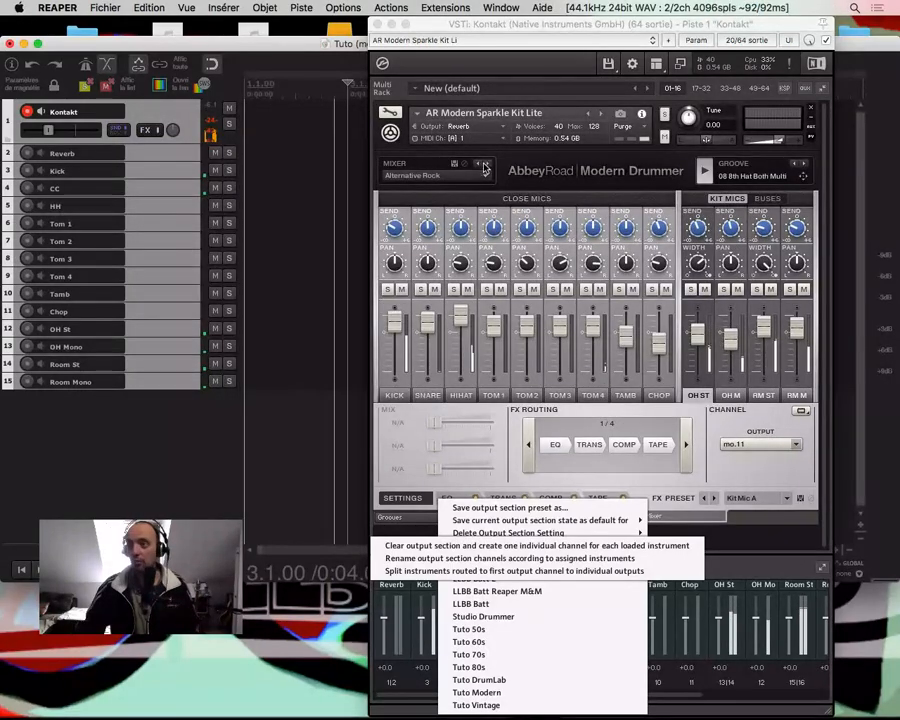
# Close the Kontakt window and delete all the selected tracks from the project
pyautogui.click(377, 24)
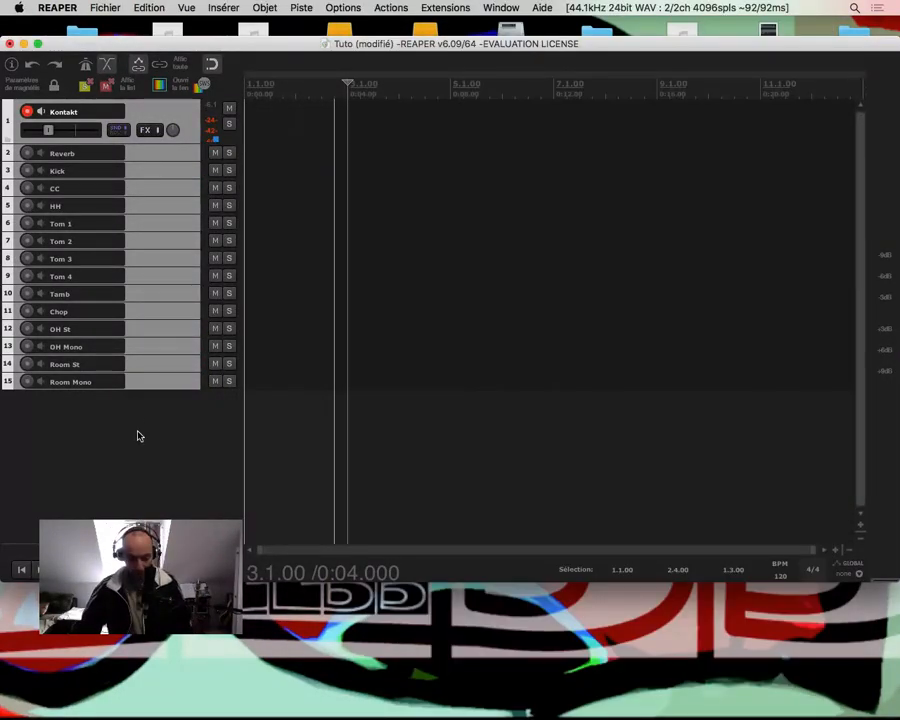
pyautogui.press('Delete')
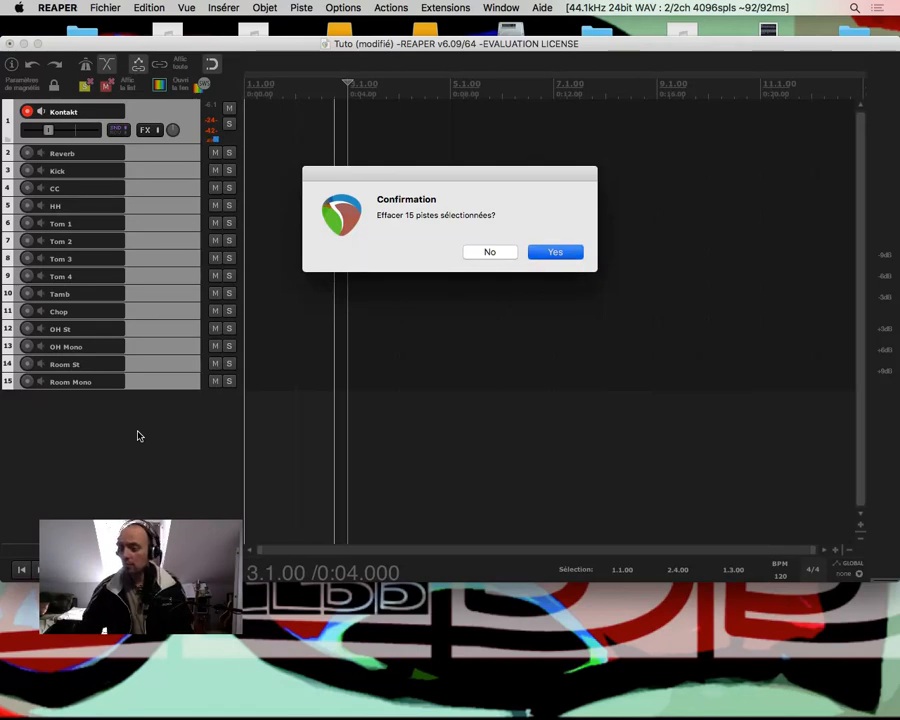
pyautogui.press('Return')
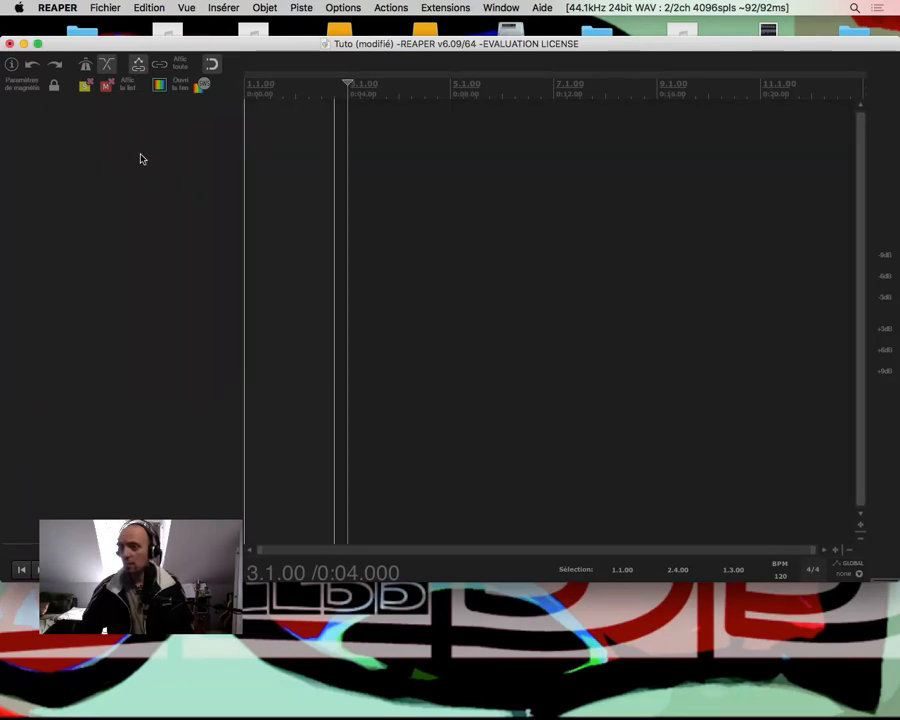
# Load the Batt Kontat Tuto track template, move its Kontakt window clear of the track list and start the 70s Drummer groove
pyautogui.rightClick(78, 137)
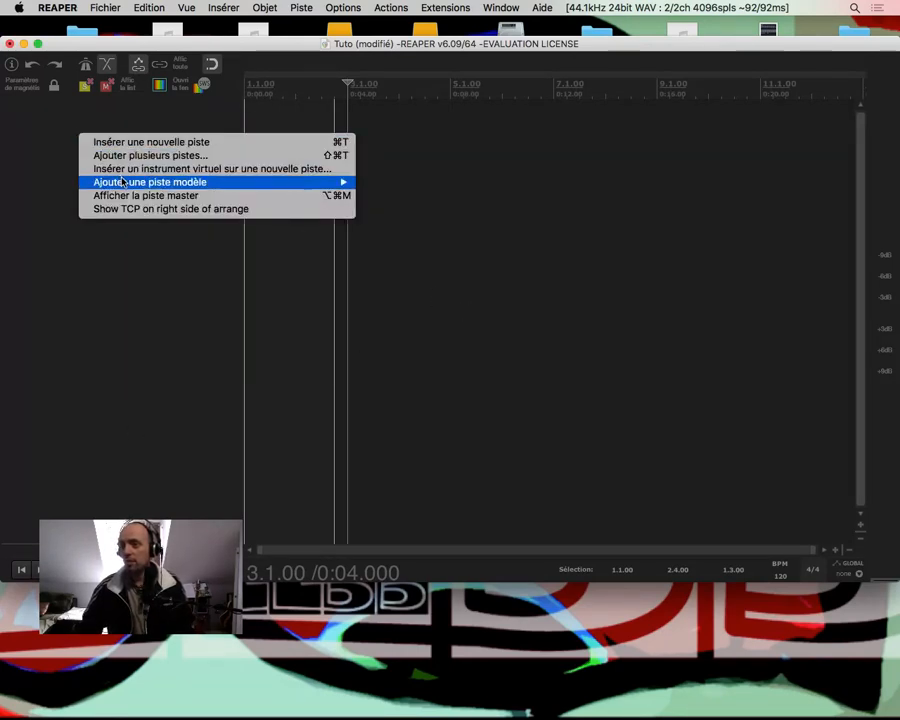
pyautogui.moveTo(122, 182)
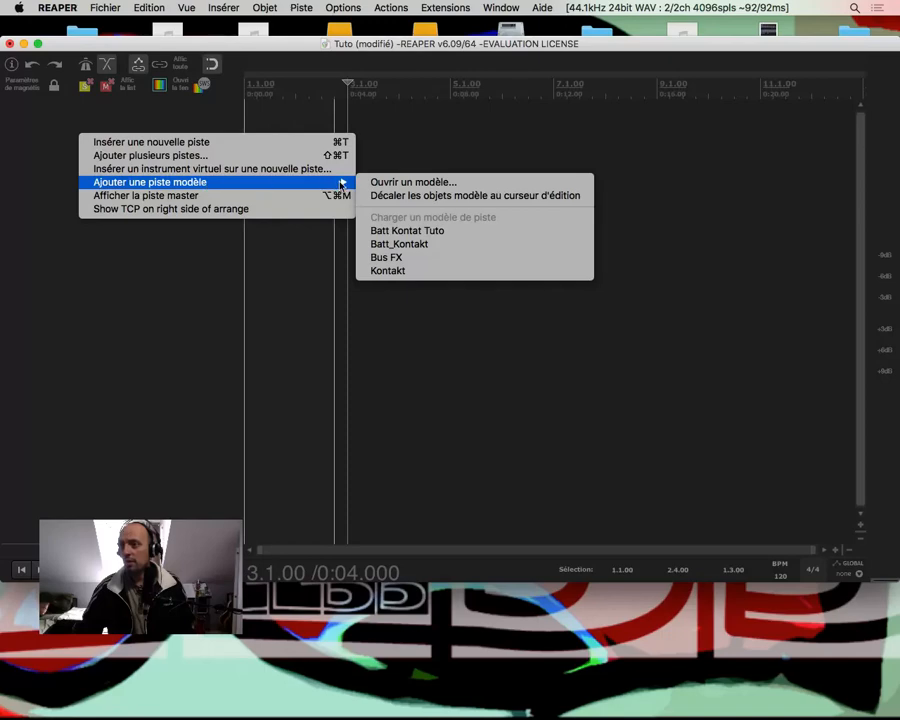
pyautogui.click(391, 231)
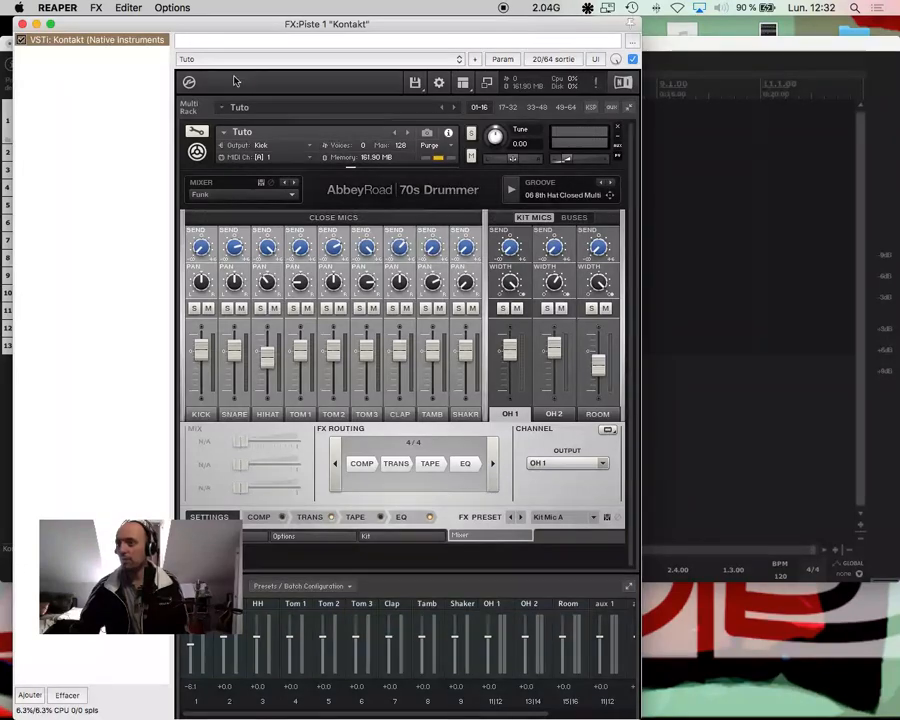
pyautogui.moveTo(254, 26); pyautogui.dragTo(524, 35)
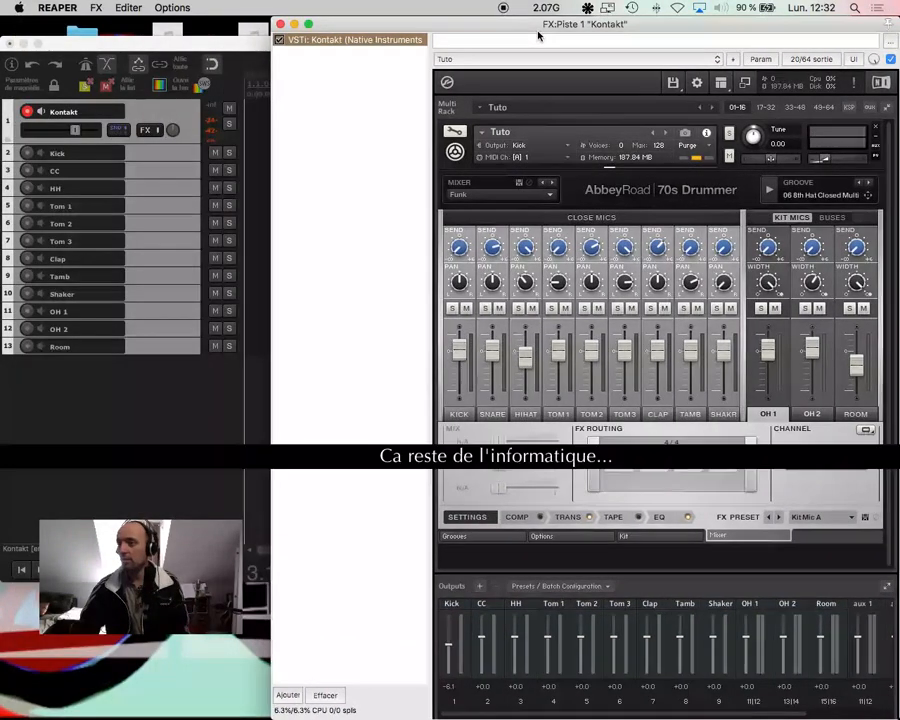
pyautogui.click(767, 188)
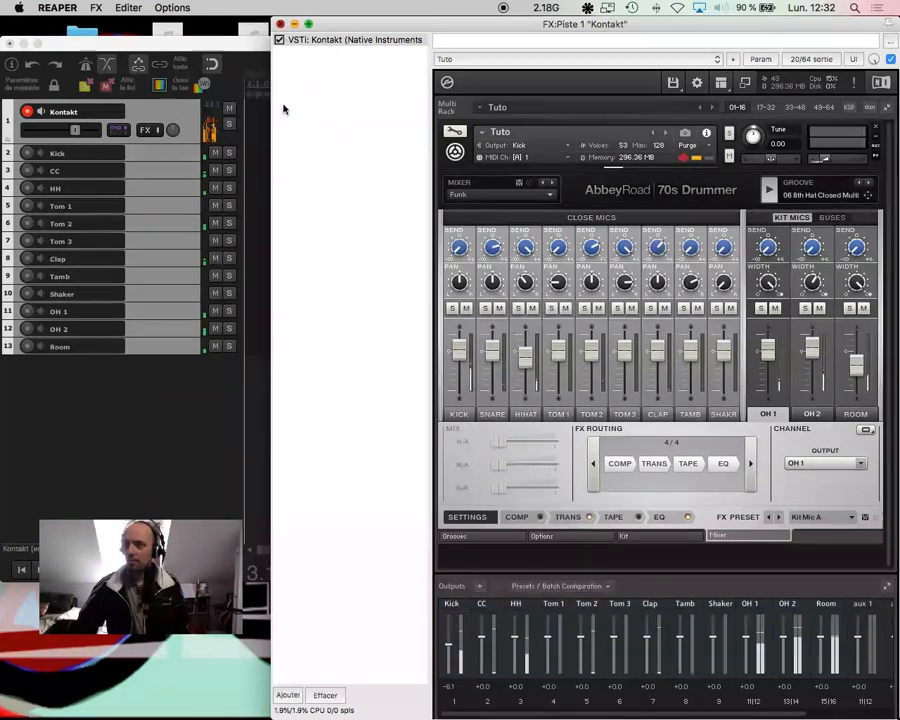
# Create a MIDI item about three bars long at the start of the Kontakt track and open it for editing
pyautogui.click(263, 120)
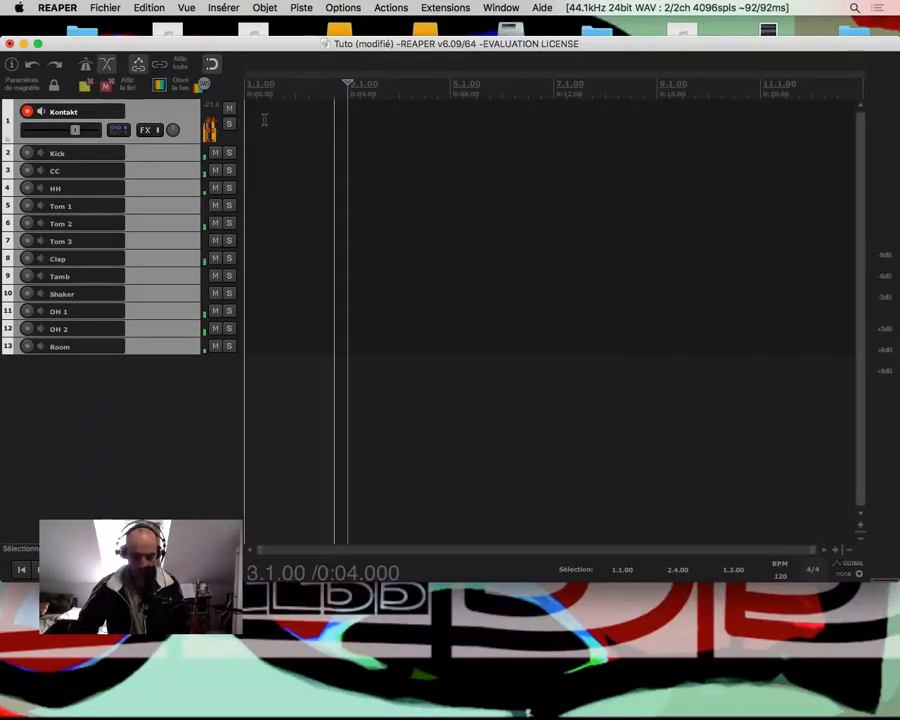
pyautogui.moveTo(253, 125); pyautogui.dragTo(400, 124)
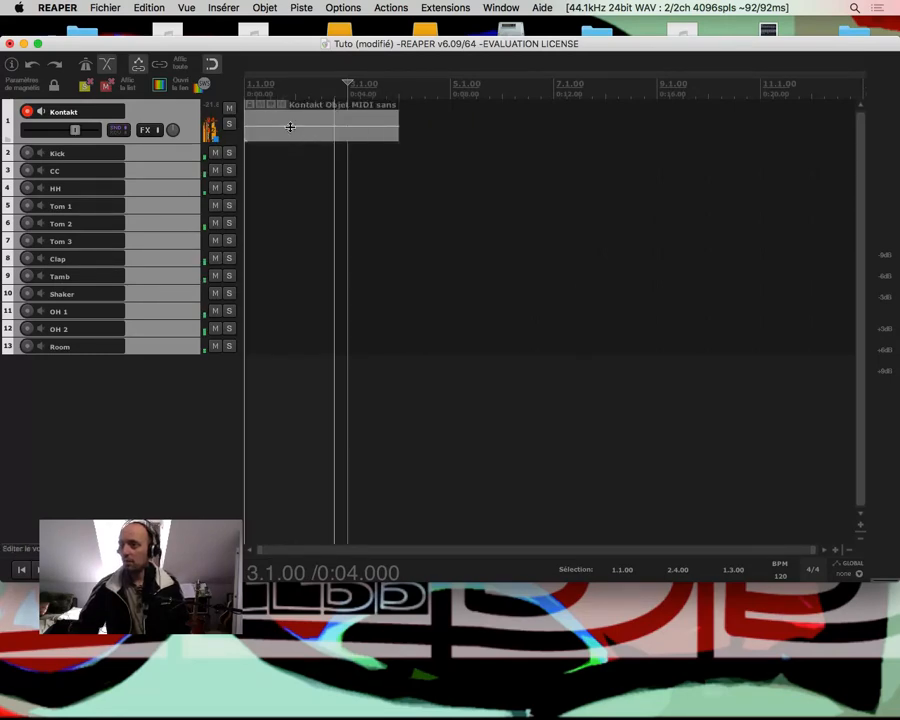
pyautogui.doubleClick(293, 135)
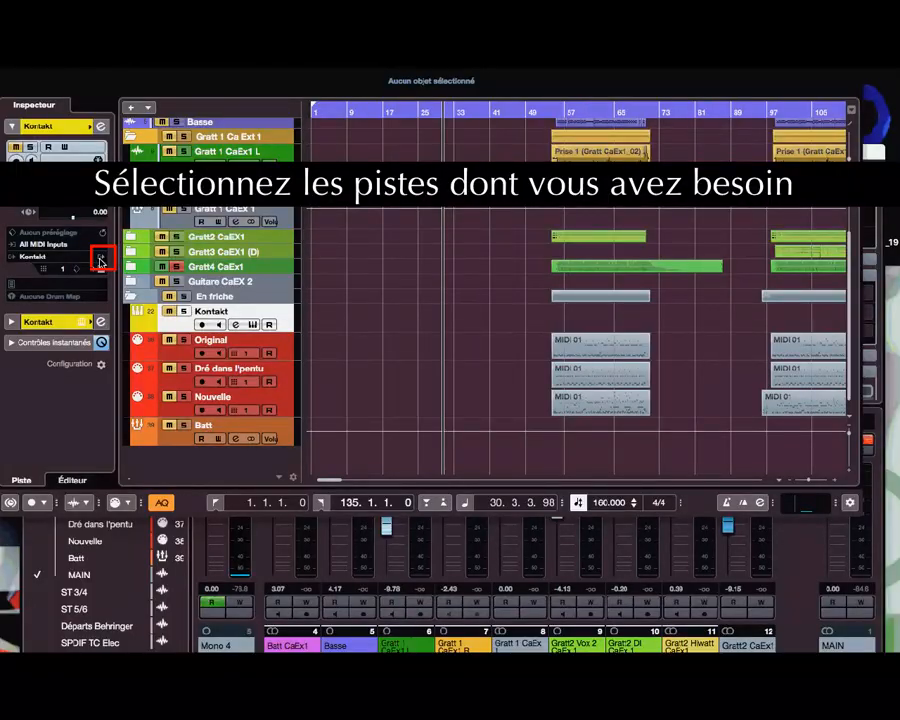
# In Cubase, activate the Kontakt instrument outputs Kt. aux 1 to 4 and Kt. unassigned [1] to [4]
pyautogui.click(100, 261)
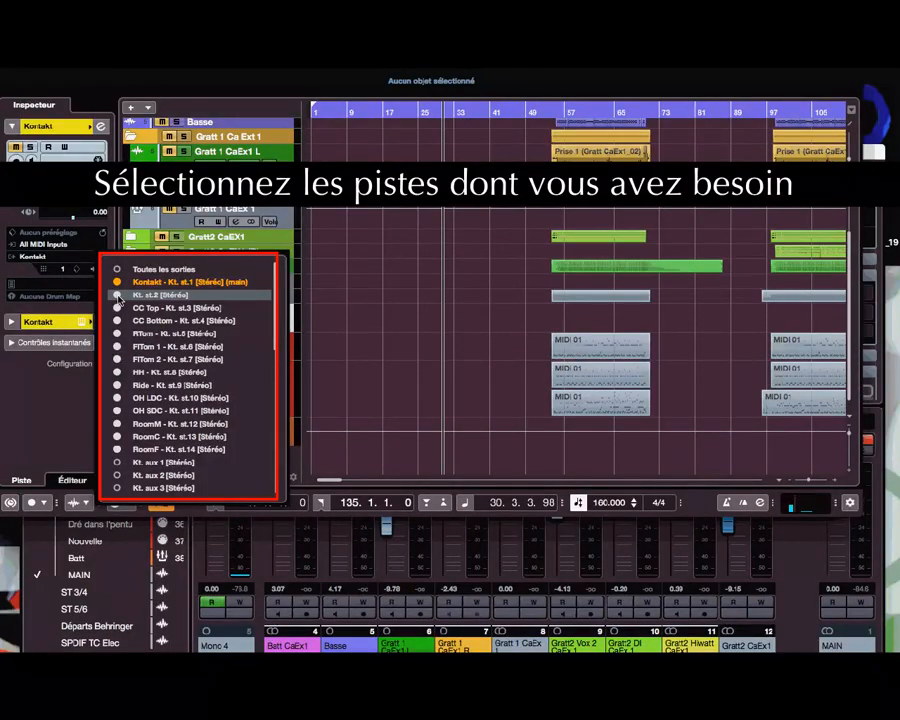
pyautogui.scroll(-1, 130, 380)
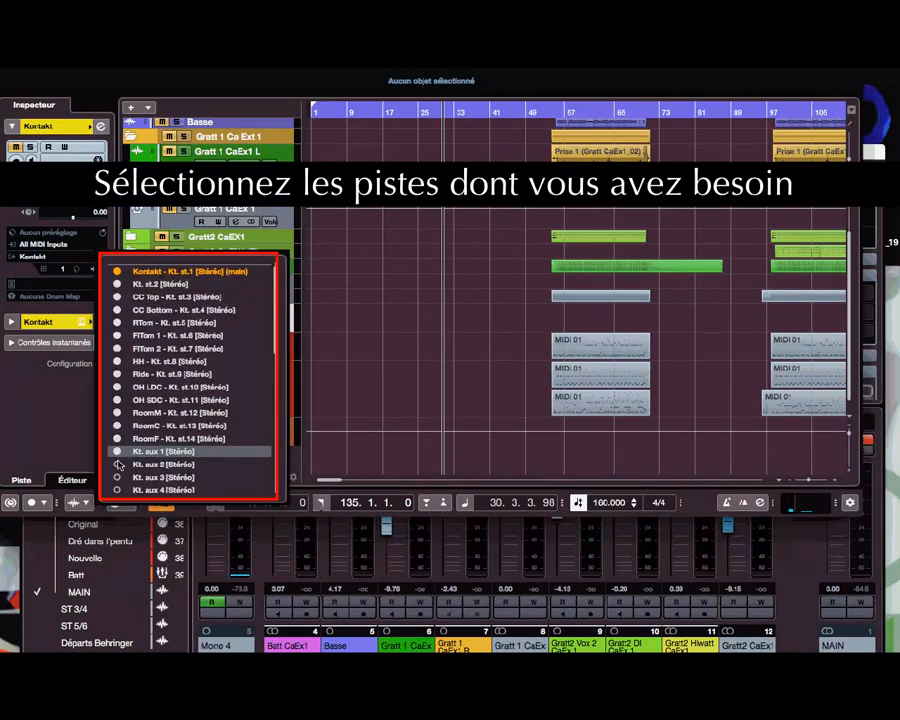
pyautogui.click(117, 465)
pyautogui.click(117, 478)
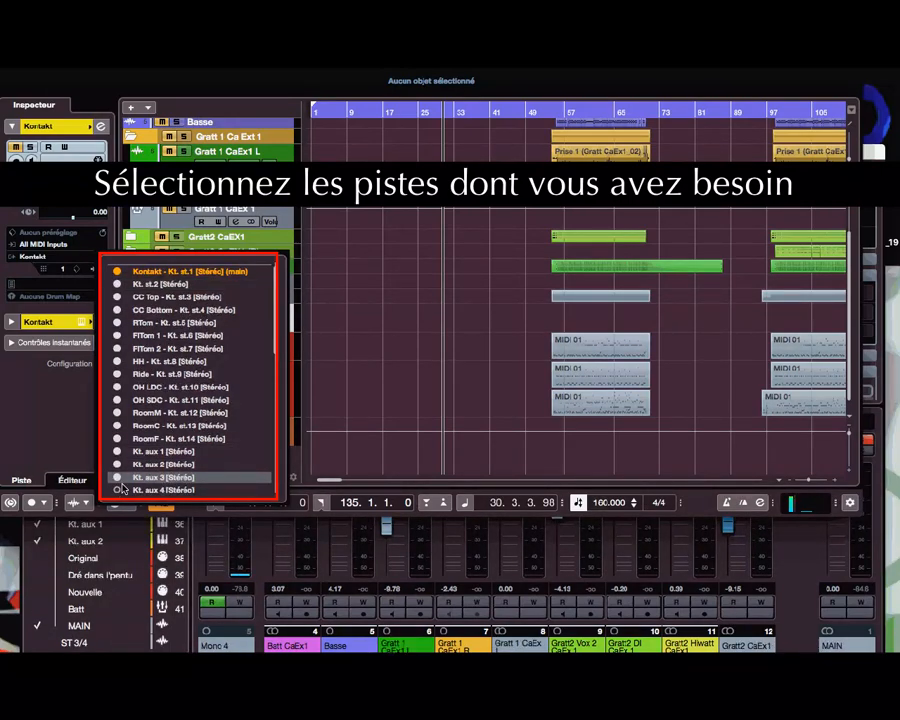
pyautogui.scroll(-5, 143, 447)
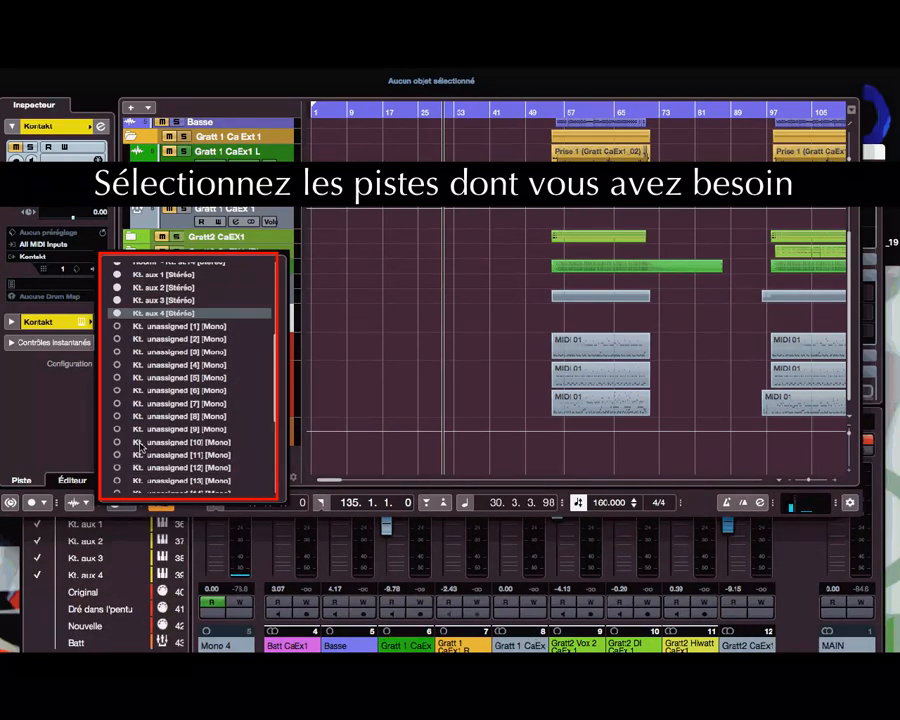
pyautogui.click(116, 327)
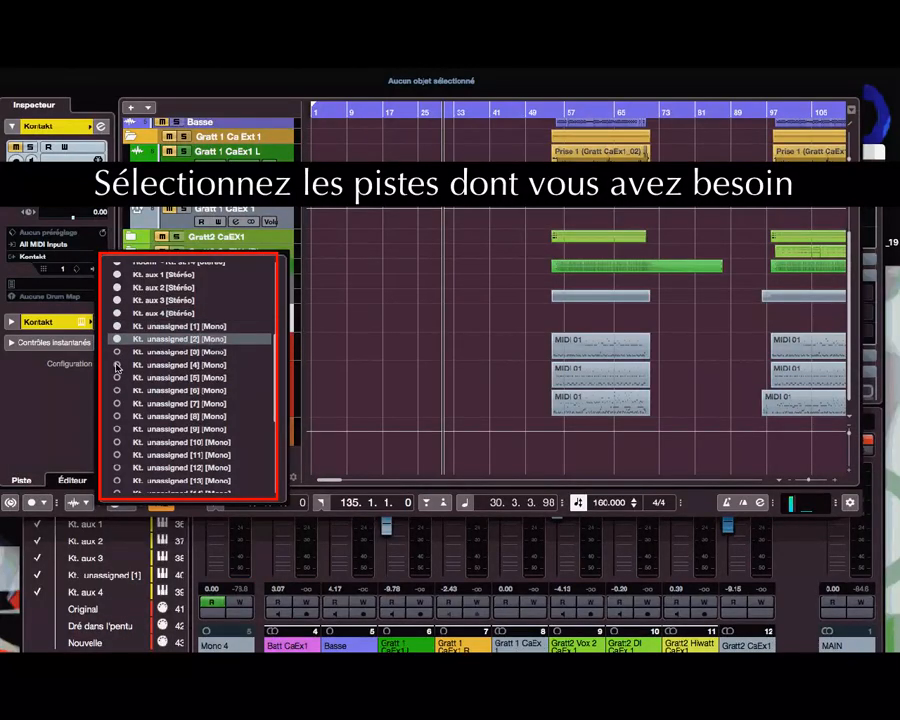
pyautogui.click(117, 367)
pyautogui.click(138, 313)
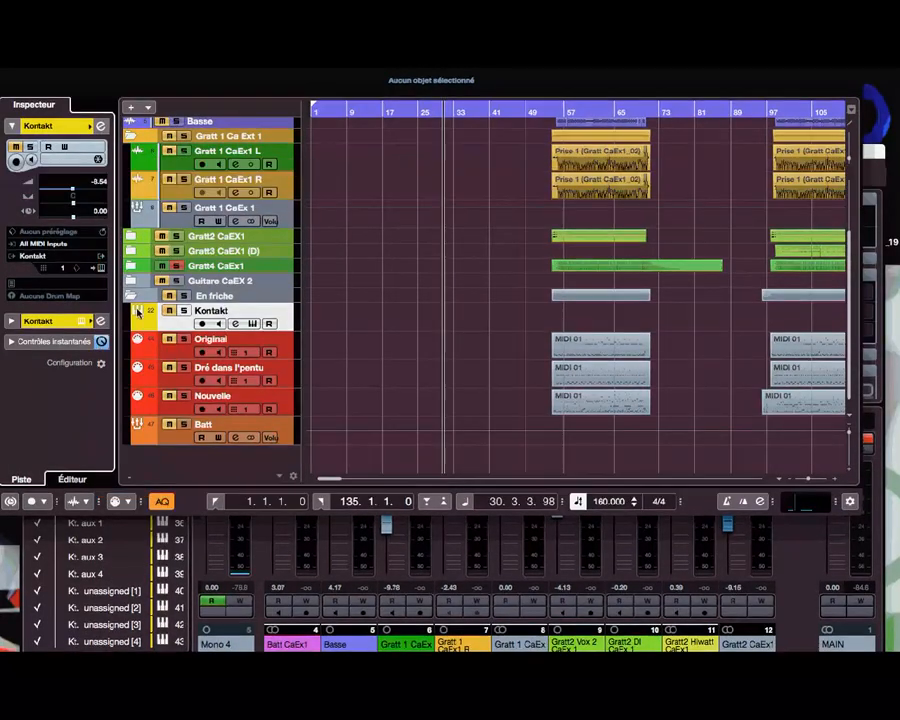
# Unfold the Kontakt track in the track list and look through its individual output channels
pyautogui.click(137, 324)
pyautogui.scroll(-5, 189, 384)
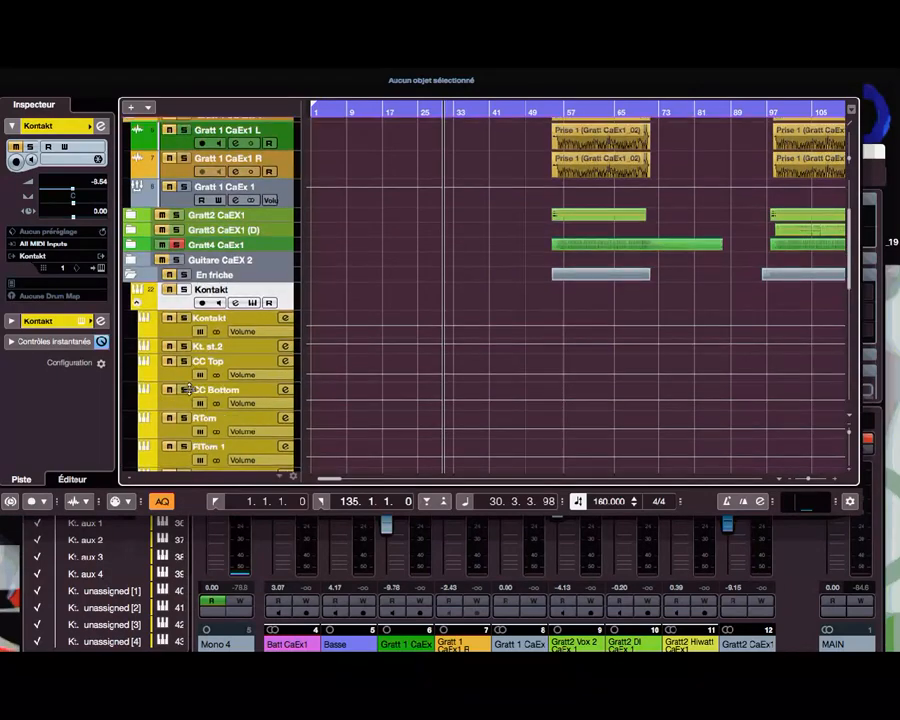
pyautogui.scroll(8, 189, 280)
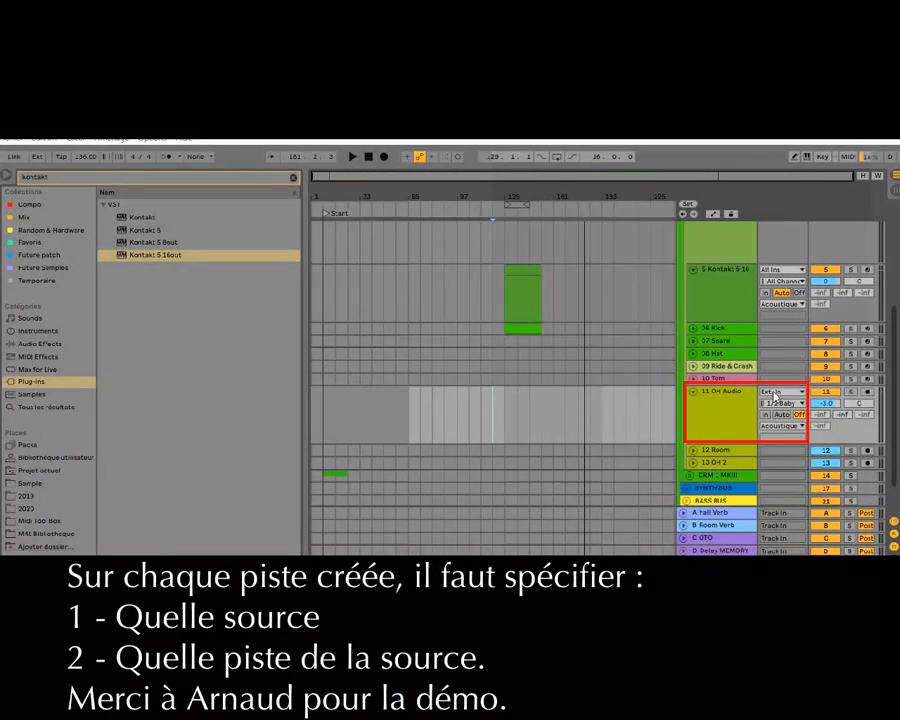
# In Ableton Live, set the 11 OH Audio track's input to 5-Kontakt 5 16out, channel Kt. aux 4, with monitoring set to In
pyautogui.click(776, 395)
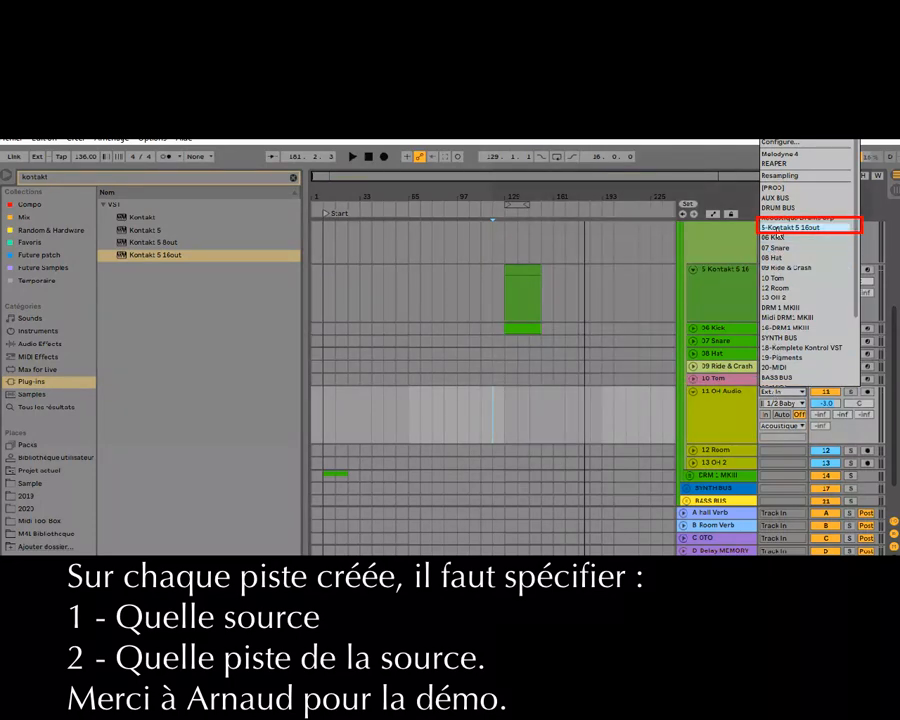
pyautogui.click(776, 228)
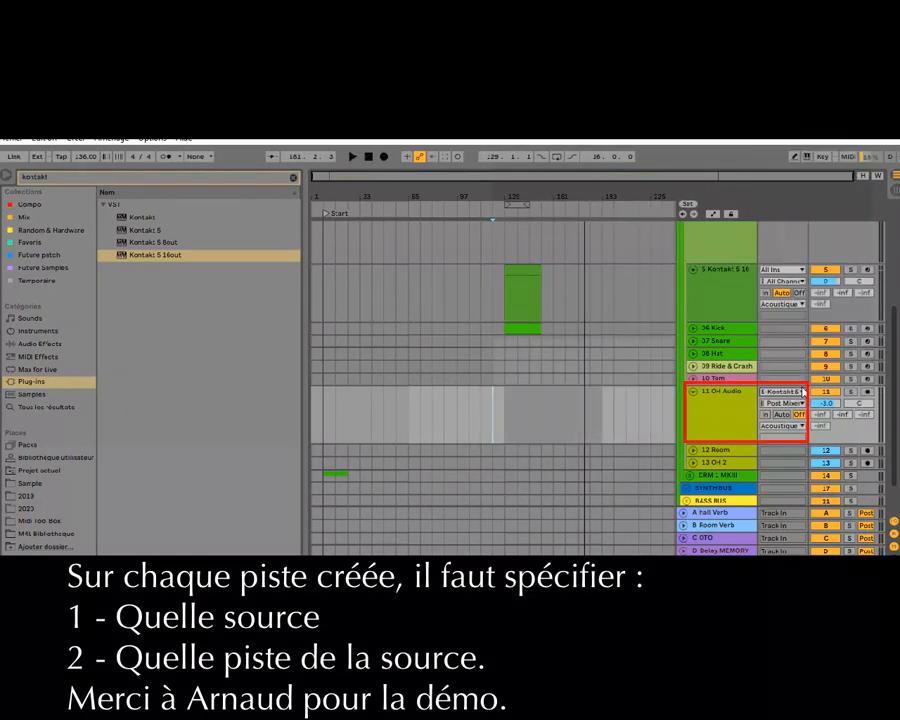
pyautogui.click(782, 403)
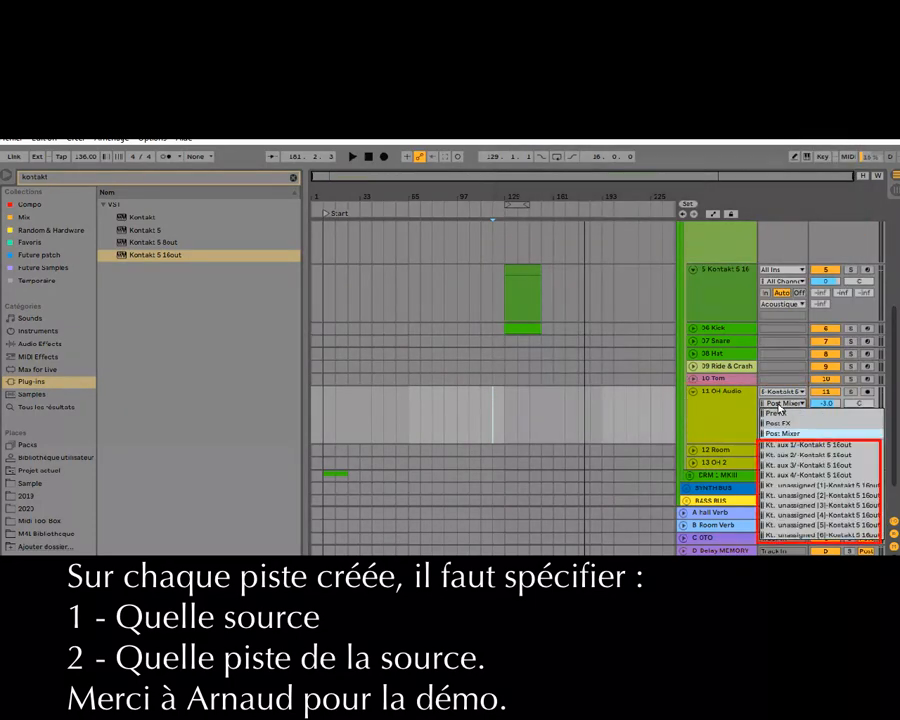
pyautogui.click(783, 476)
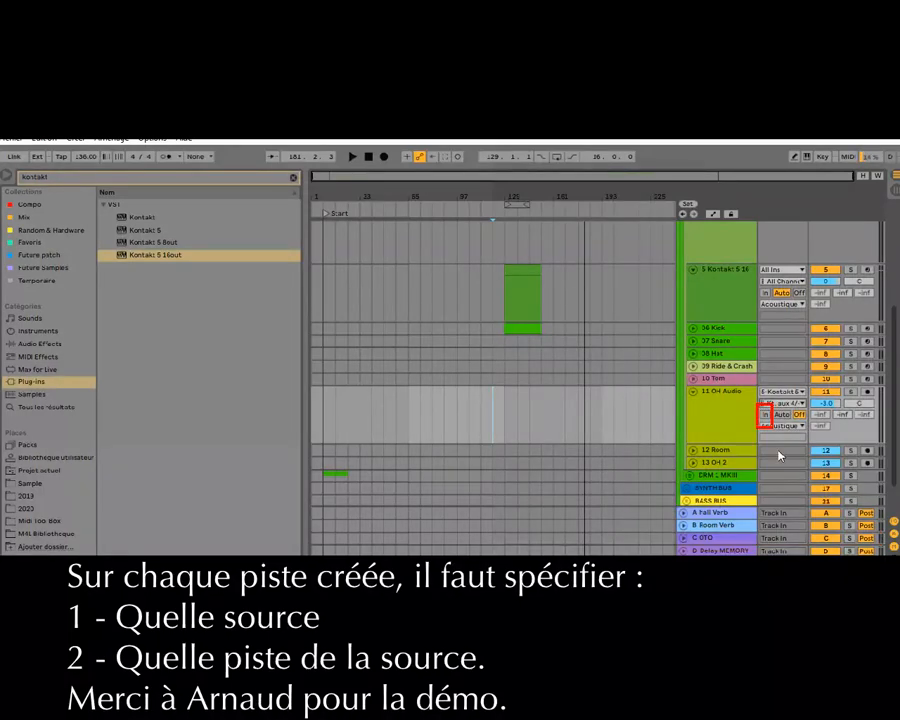
pyautogui.click(765, 415)
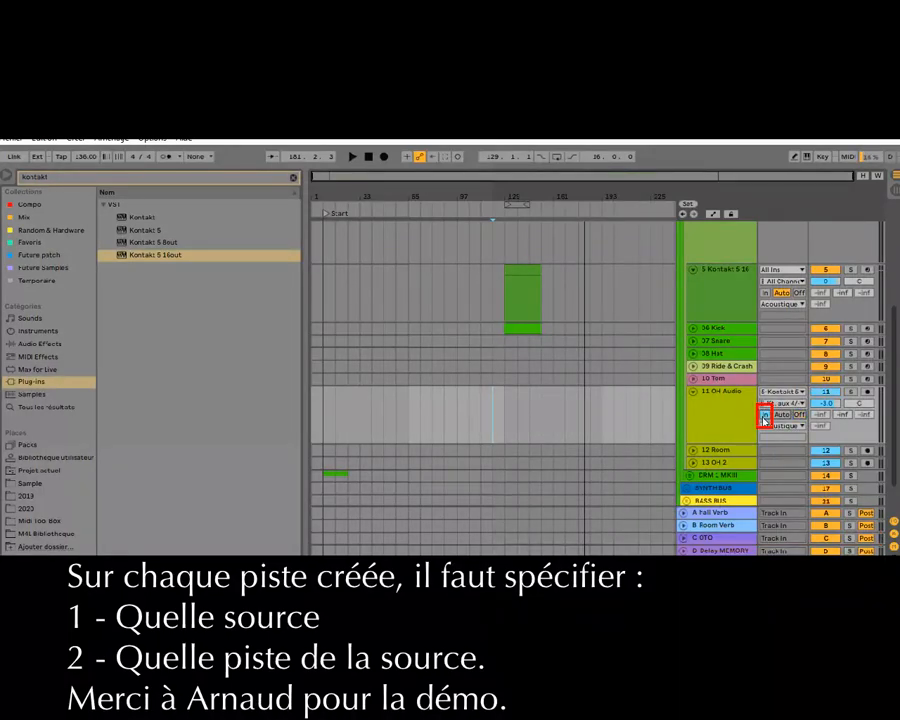